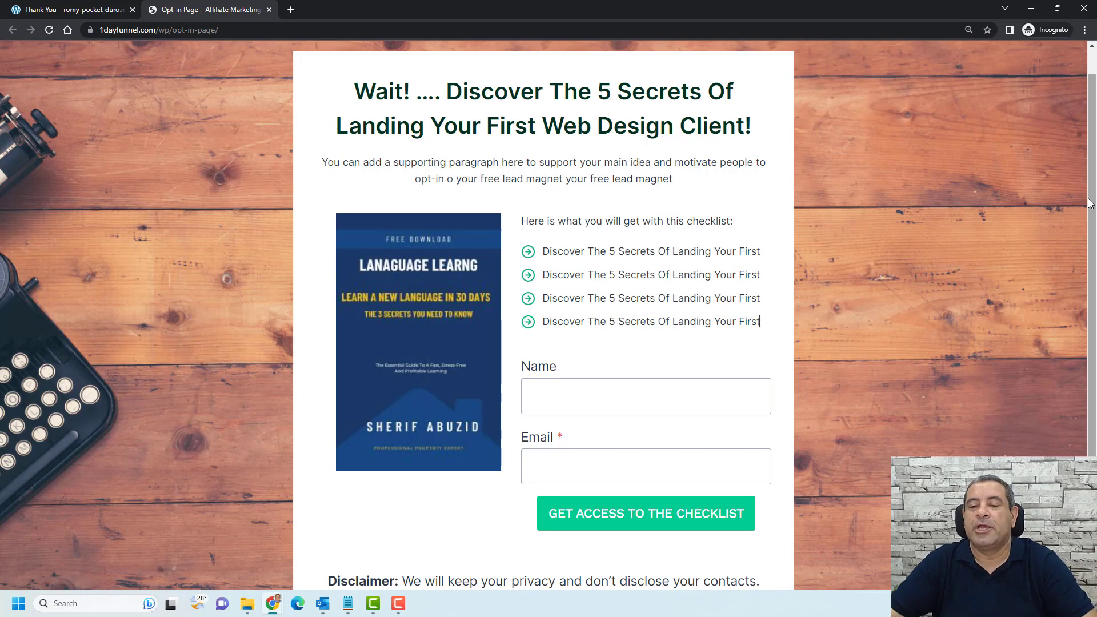
Step: Fill in the opt-in form with the visitor's name and e-mail address and submit it to get the checklist
click(615, 394)
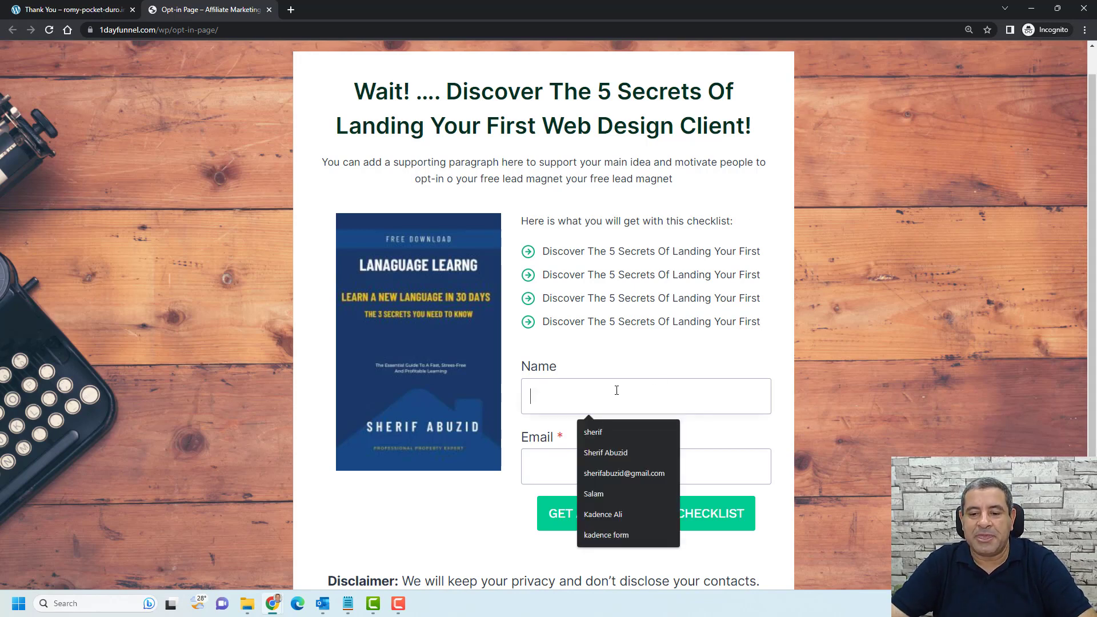
click(618, 432)
click(588, 466)
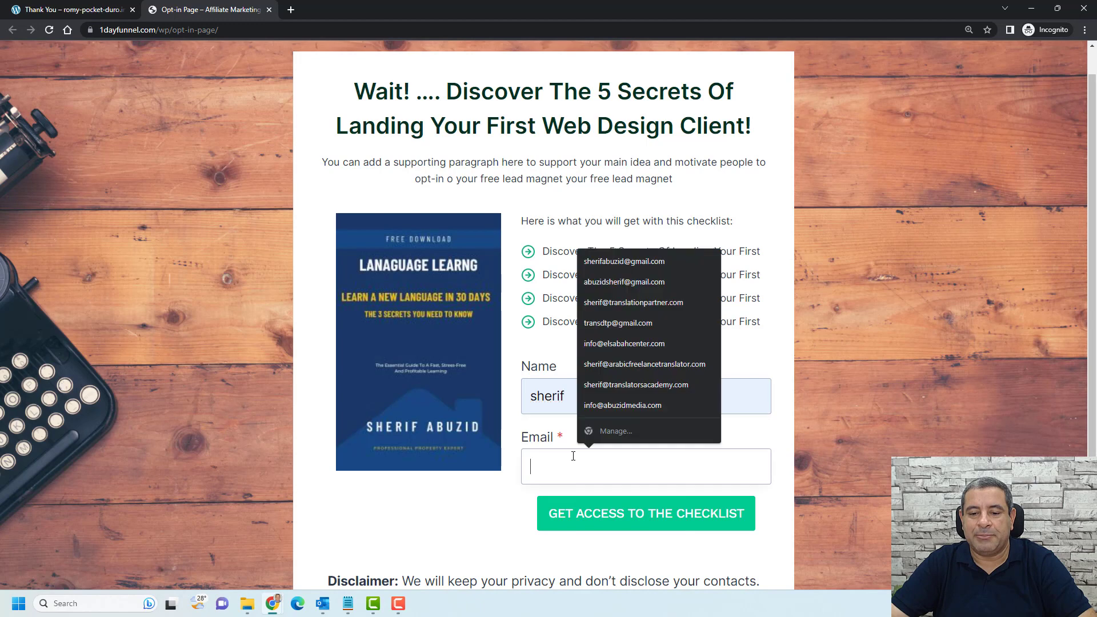
click(599, 387)
click(601, 517)
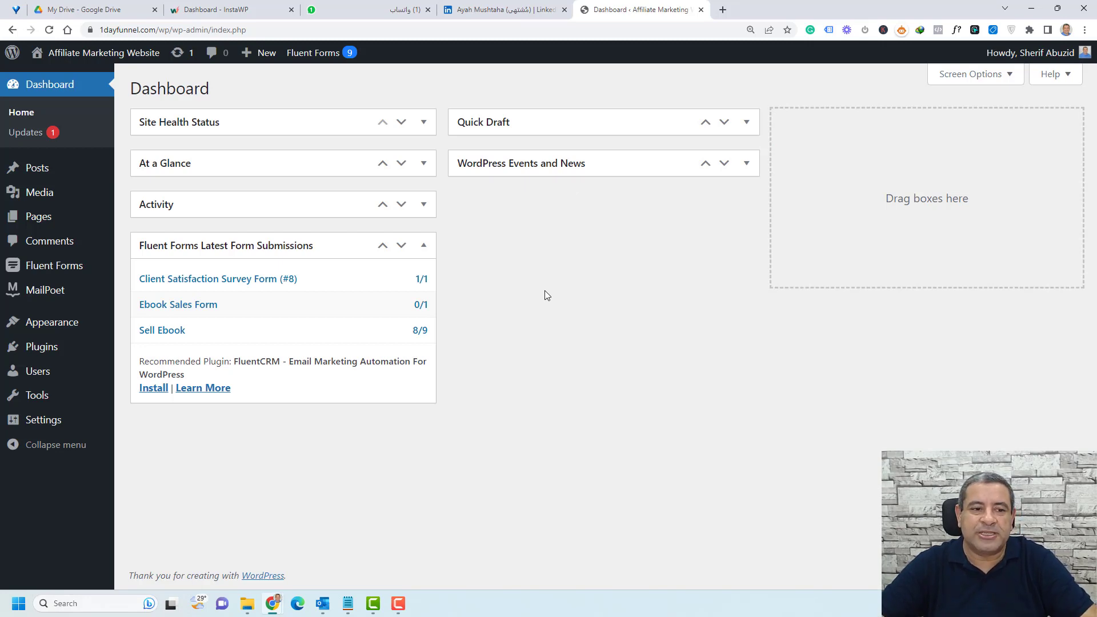
Step: Search the plugin directory for Kadence Blocks, then install and activate the Gutenberg Blocks by Kadence Blocks plugin
mouse_move(35, 355)
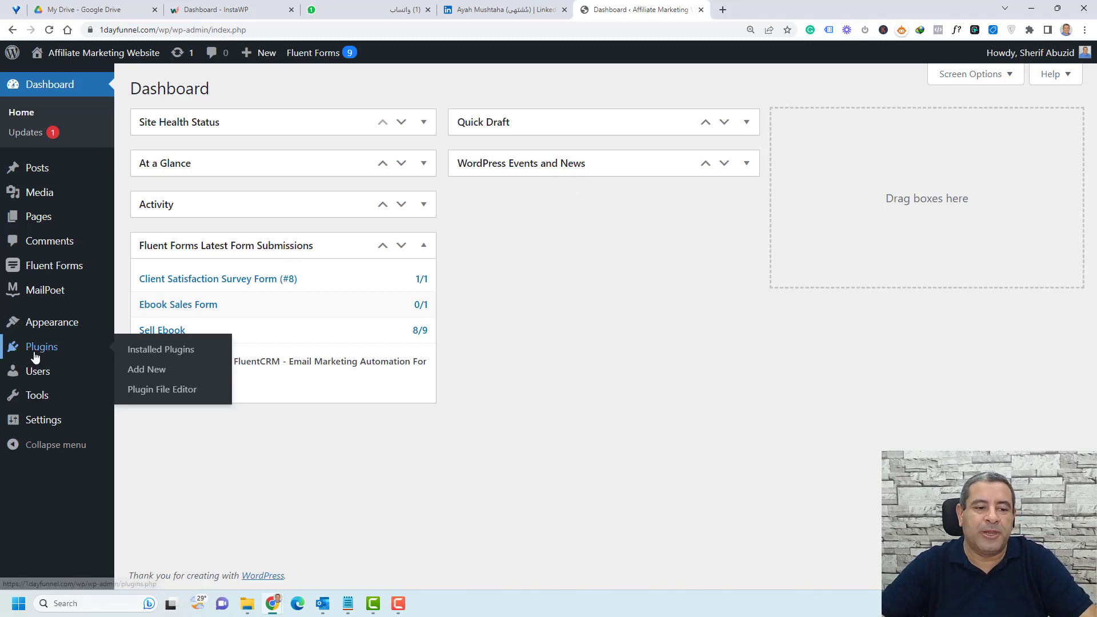
click(152, 373)
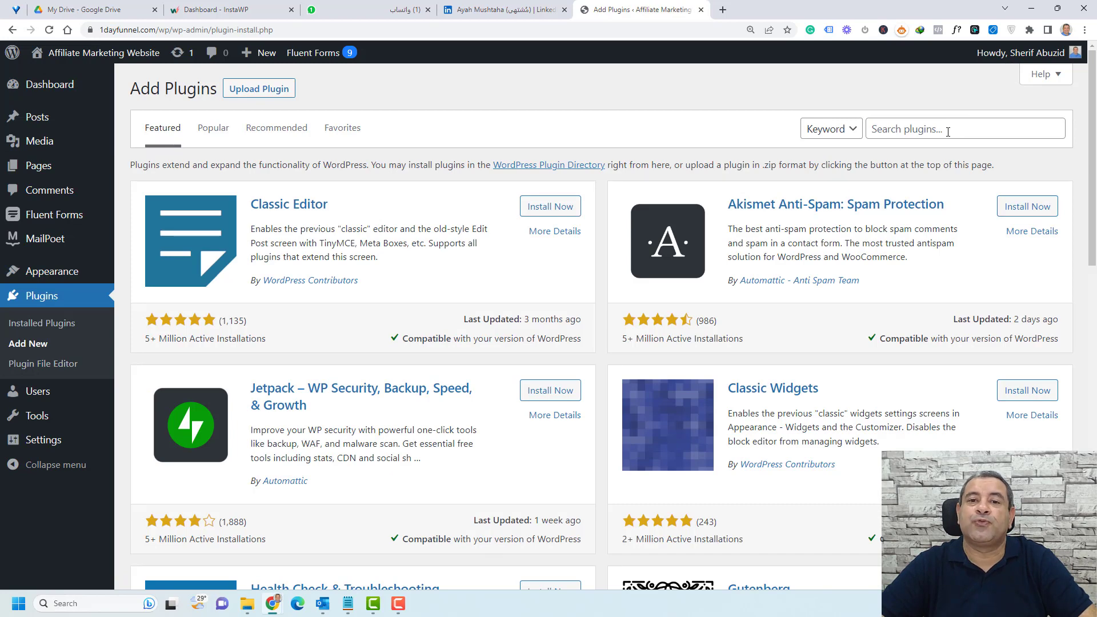
click(949, 132)
click(943, 177)
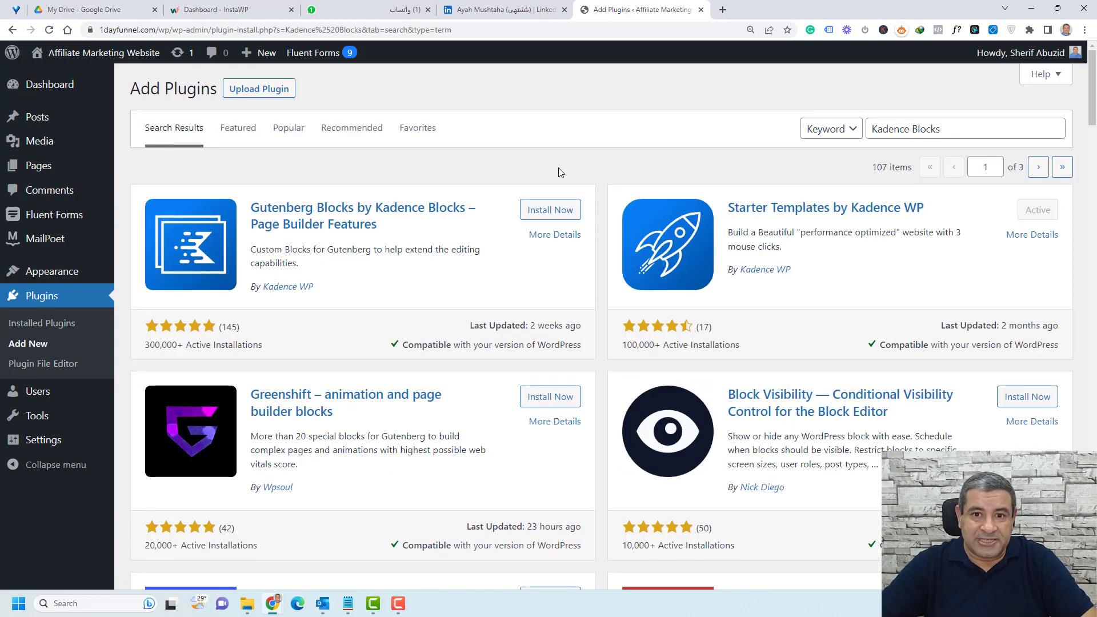
click(550, 210)
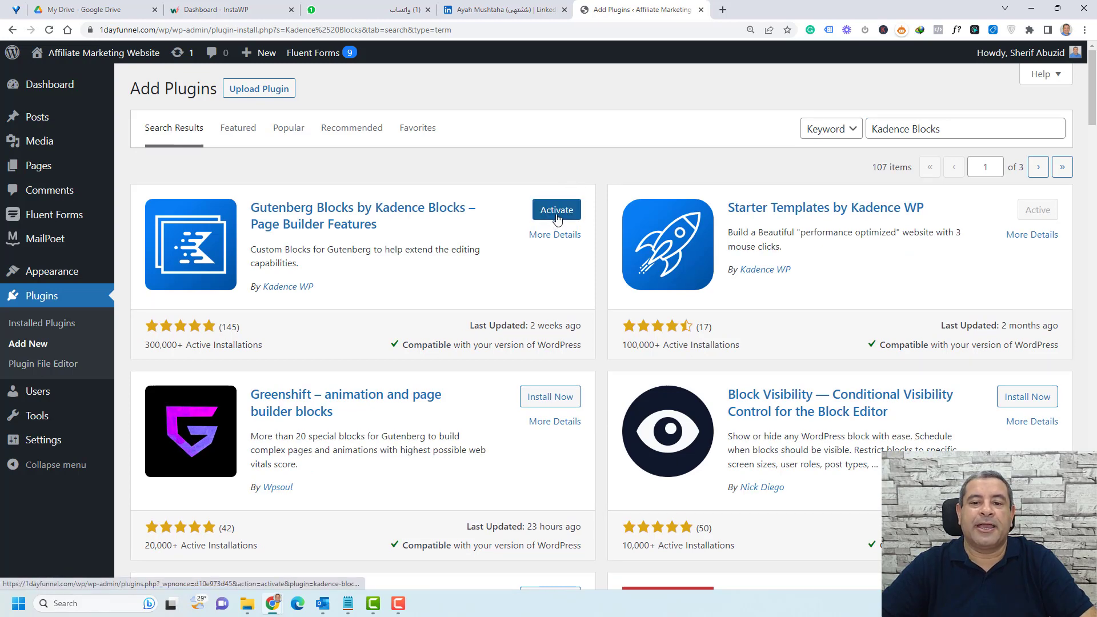
click(557, 216)
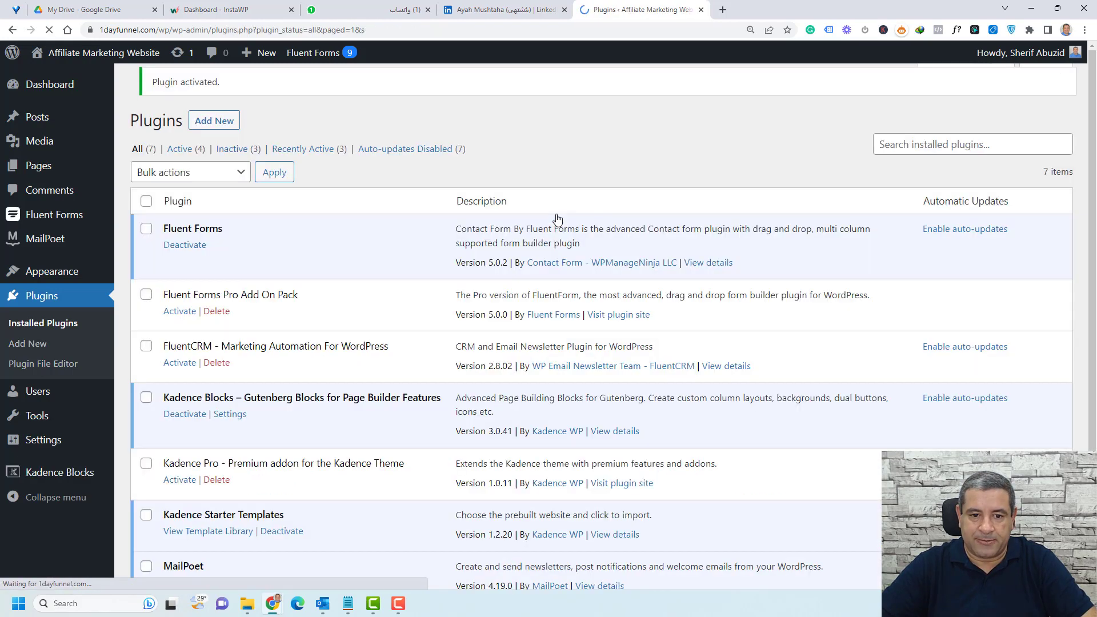
scroll(558, 219, down, 3)
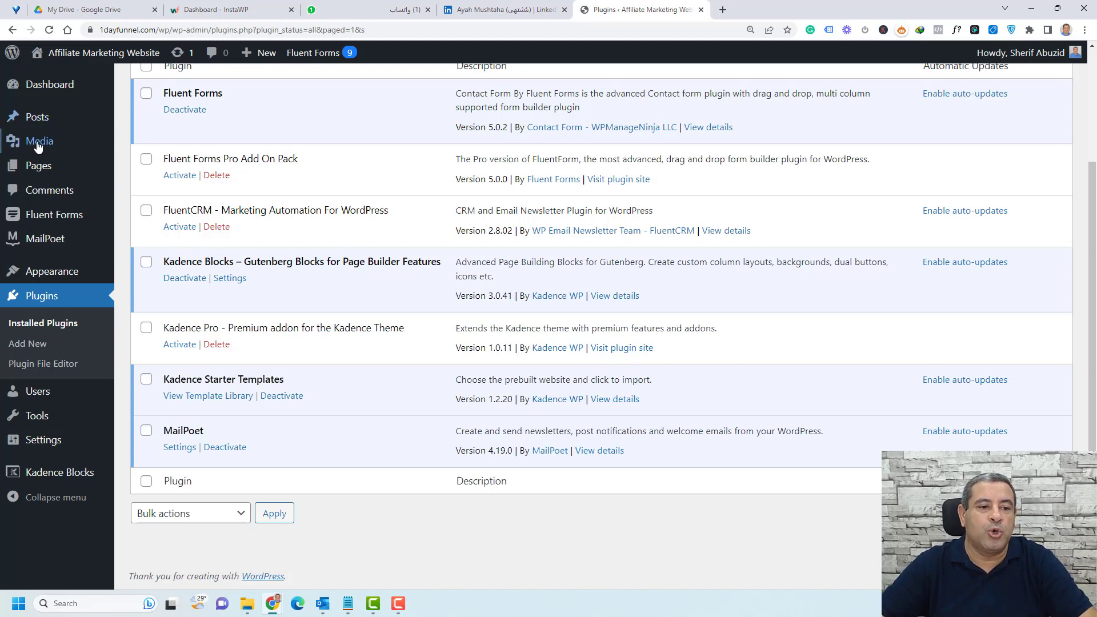
Step: Create a new page titled "Opt-In Page" and place the cursor in its empty content area
mouse_move(63, 172)
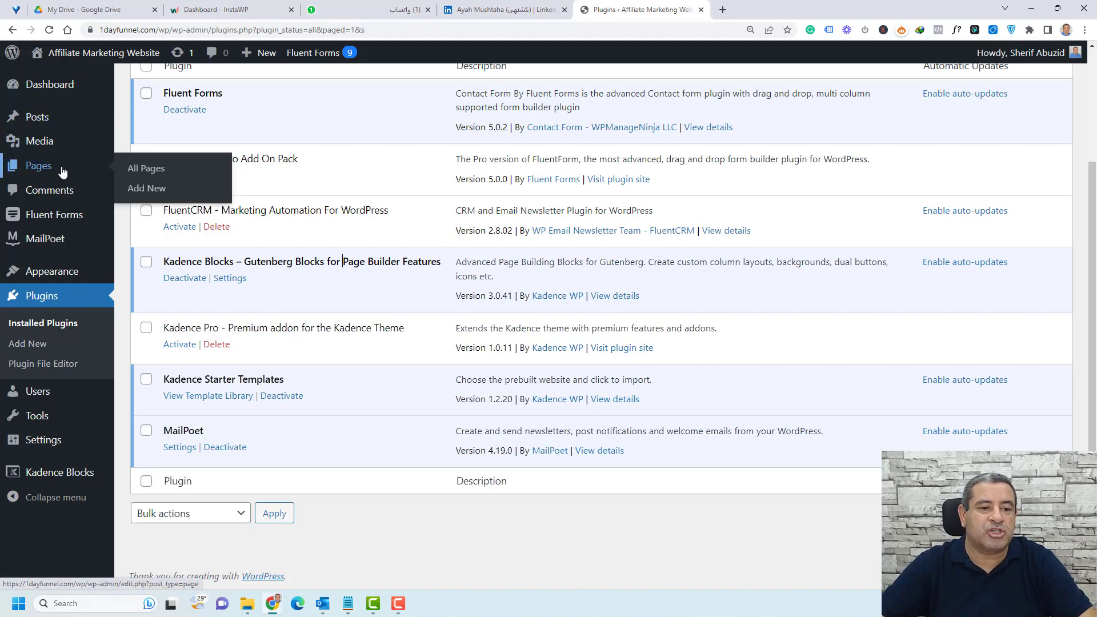
click(140, 190)
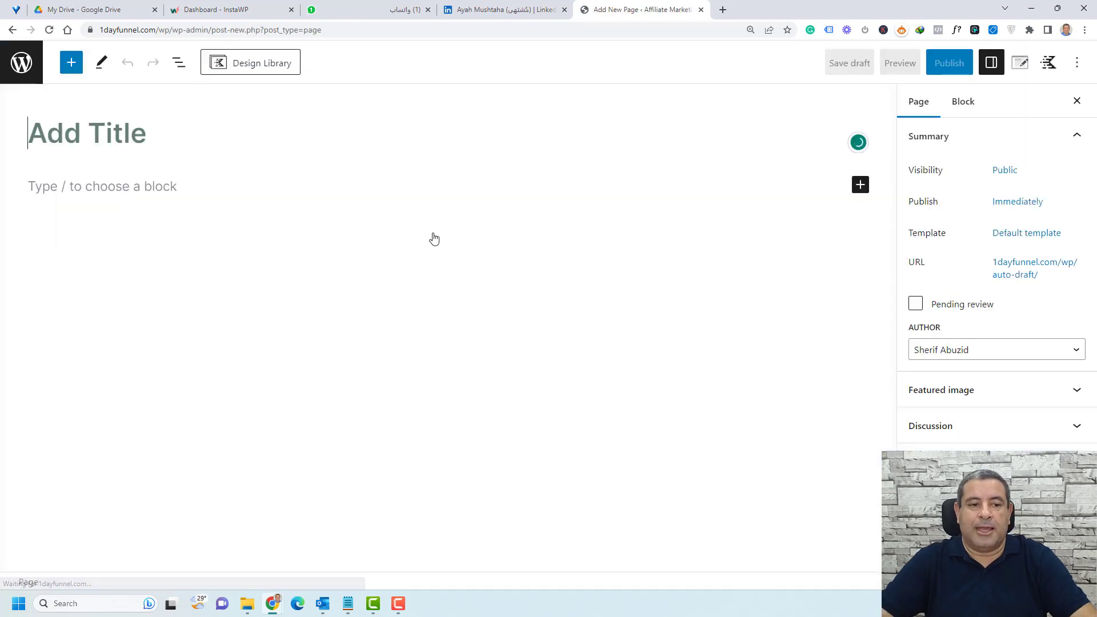
text(Opt-In Page)
click(179, 183)
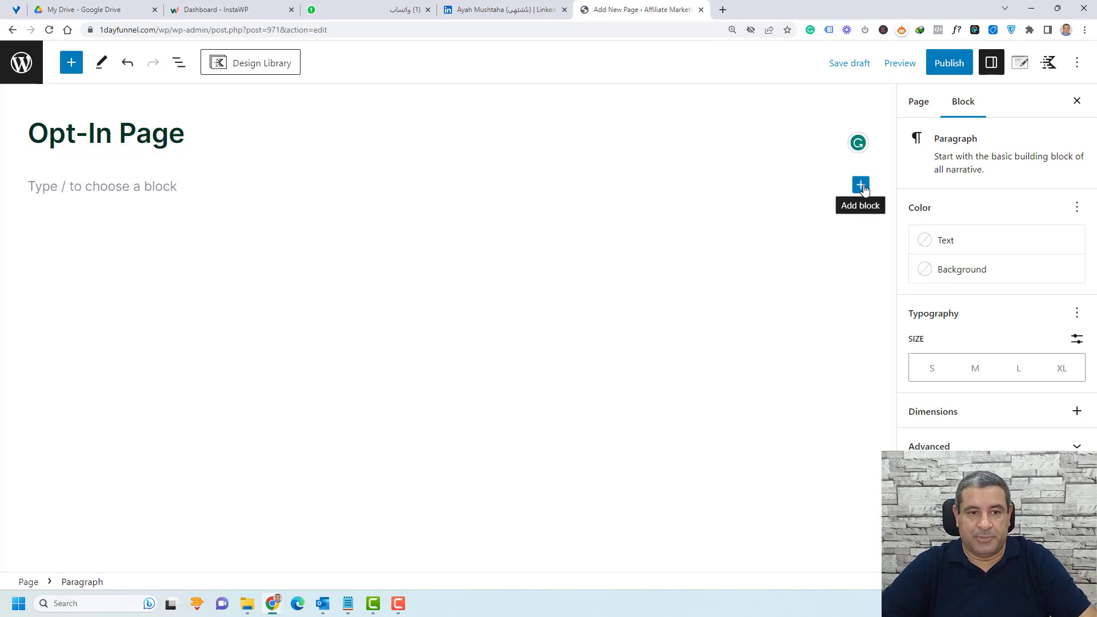
Step: Insert a Kadence Row Layout block below the page title and choose the single-column layout
click(71, 63)
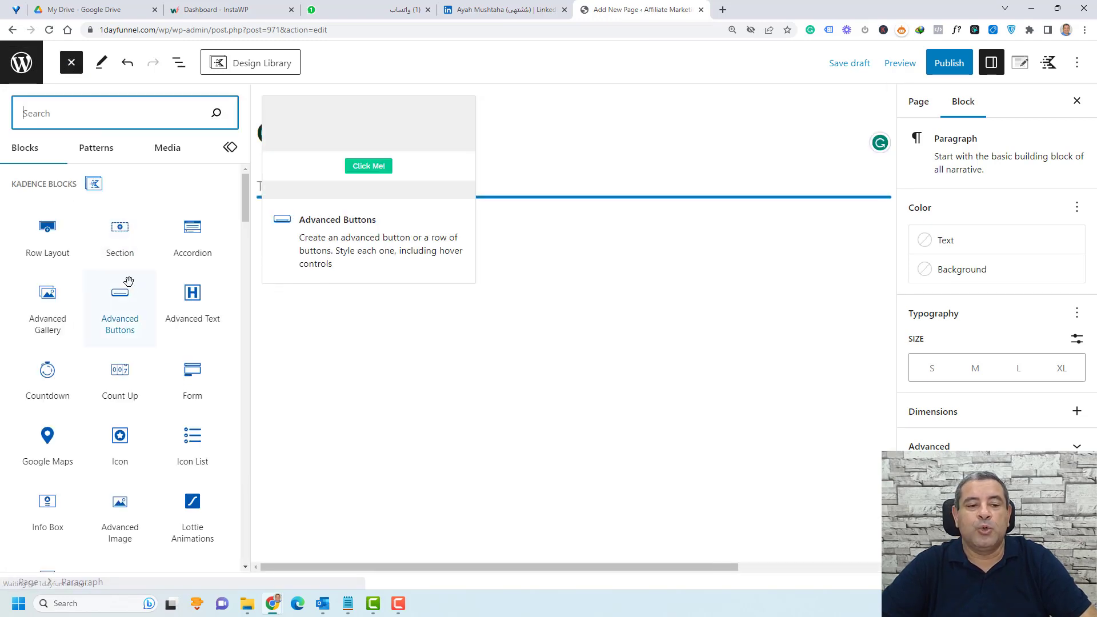
scroll(120, 285, down, 1)
scroll(120, 277, up, 1)
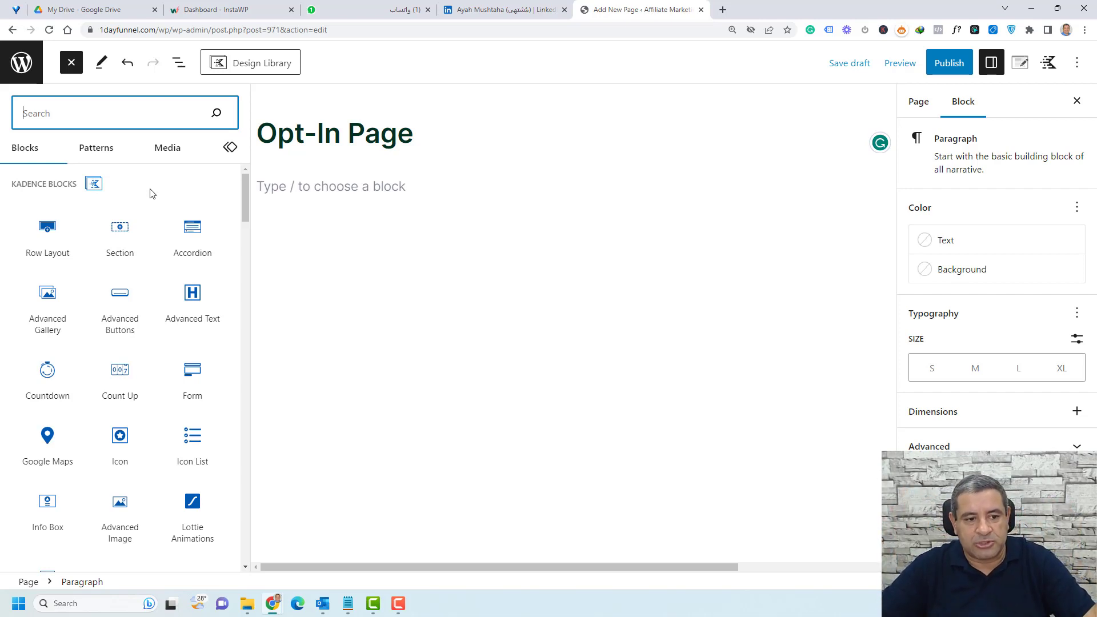
drag(46, 243, 398, 193)
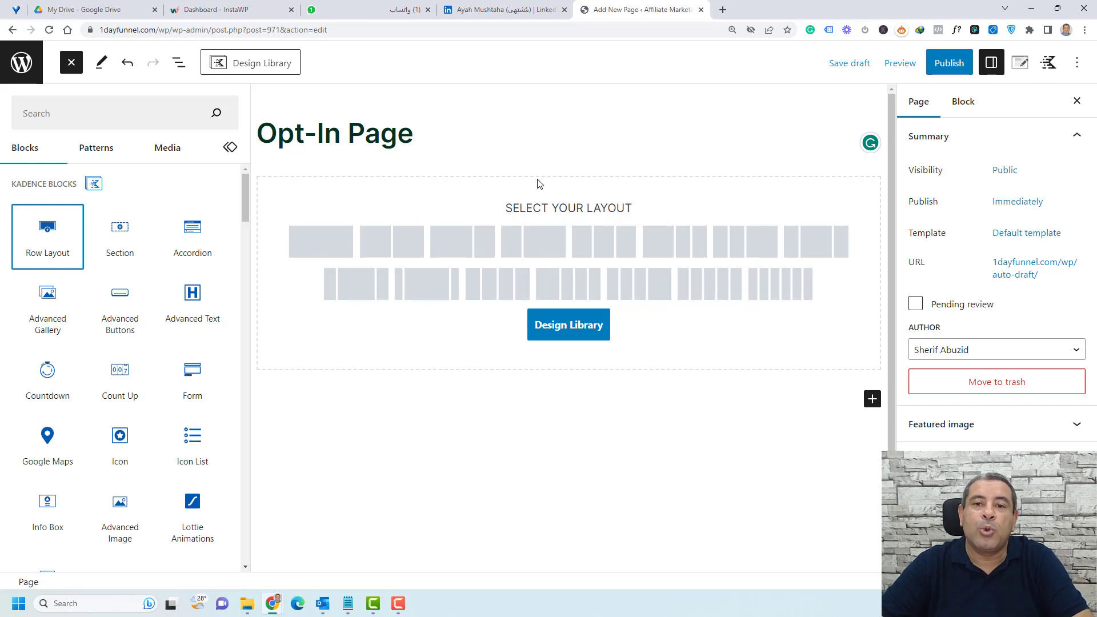
click(327, 247)
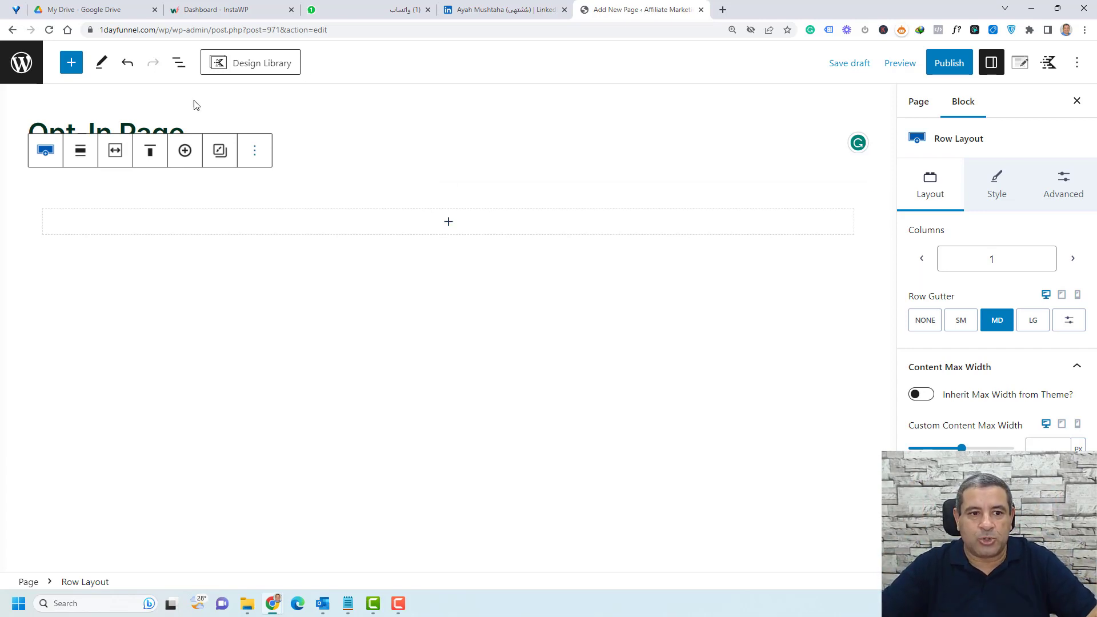
Step: Show the block list view, expand the Row Layout, and examine its nested Section's General, Style and Advanced settings
click(178, 64)
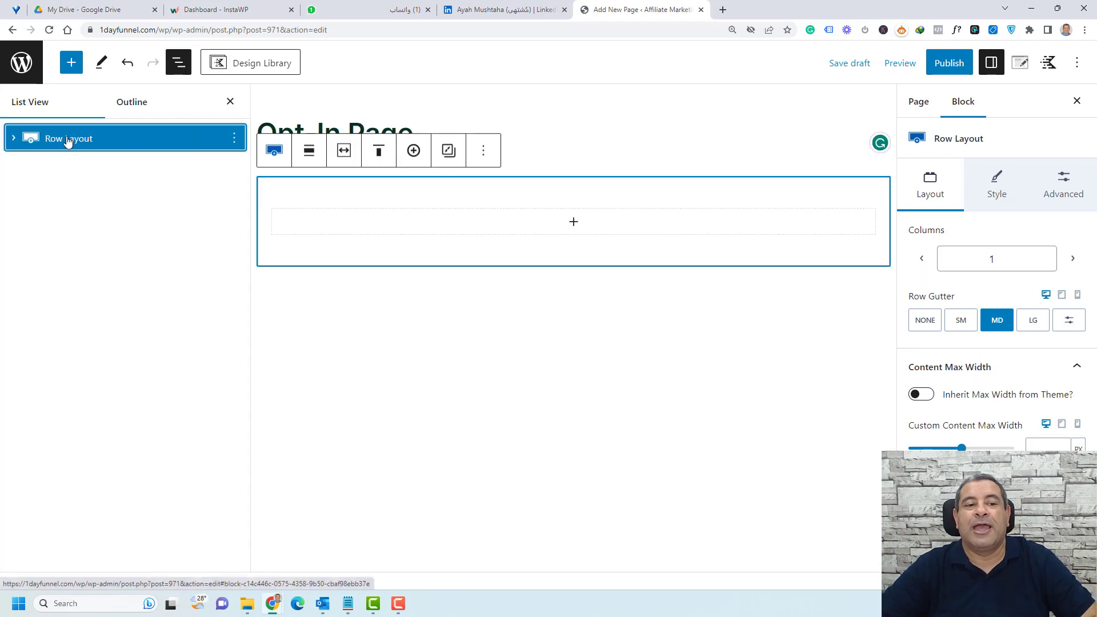
click(14, 140)
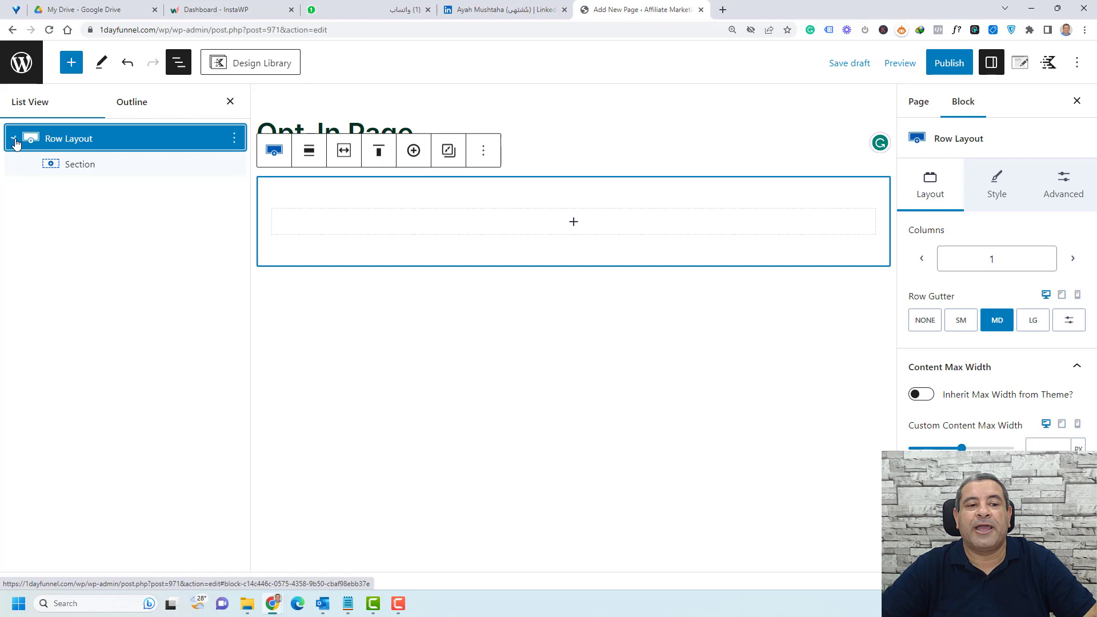
click(84, 176)
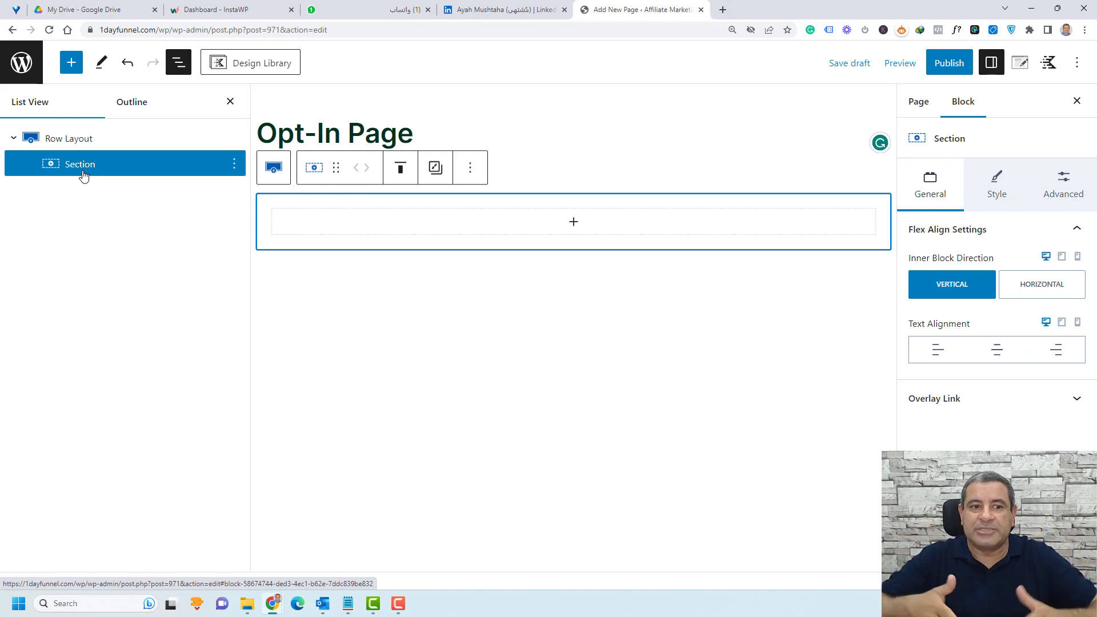
click(91, 141)
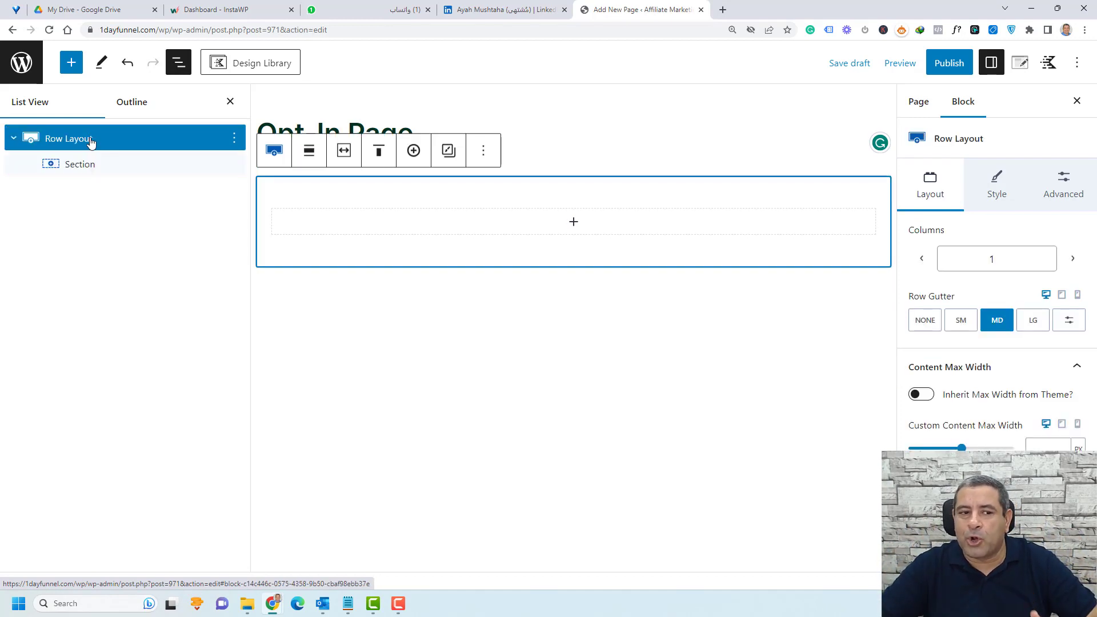
click(90, 165)
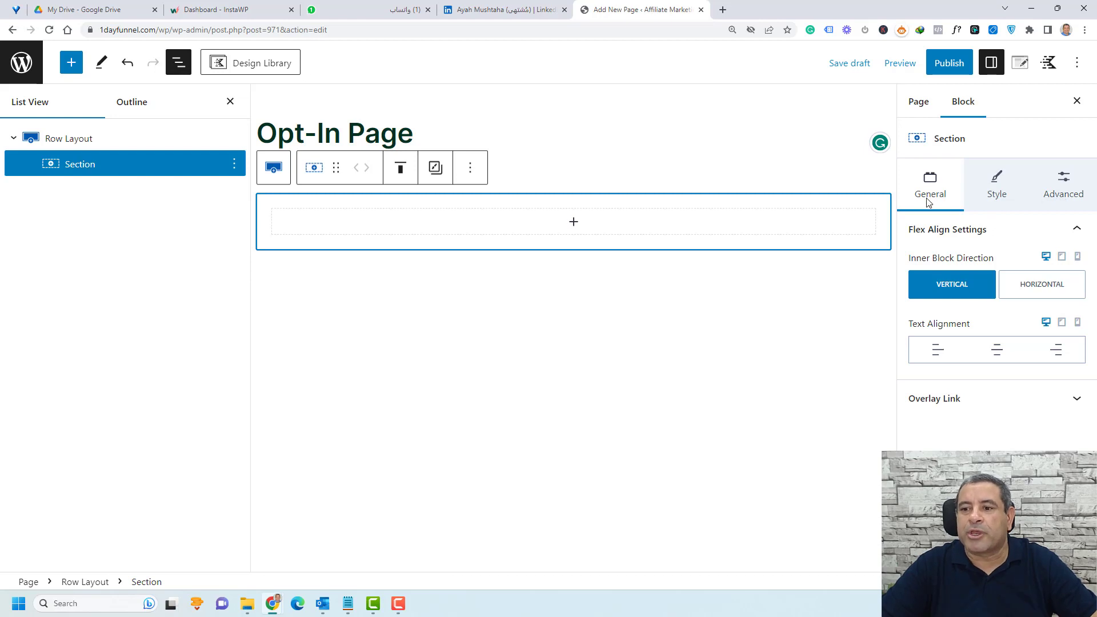
click(998, 196)
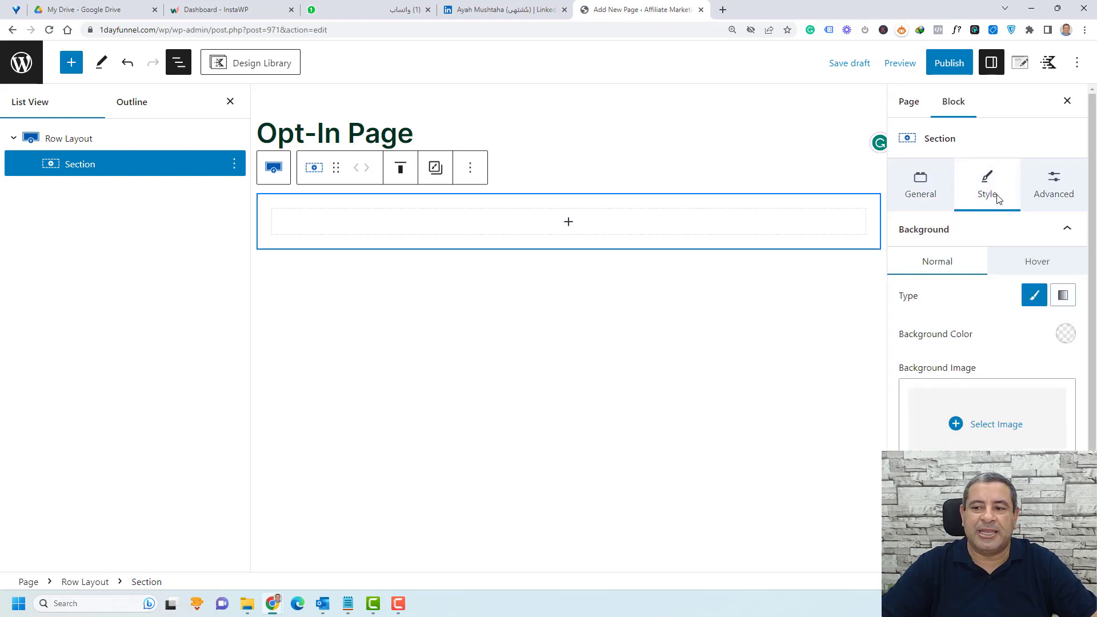
click(1055, 197)
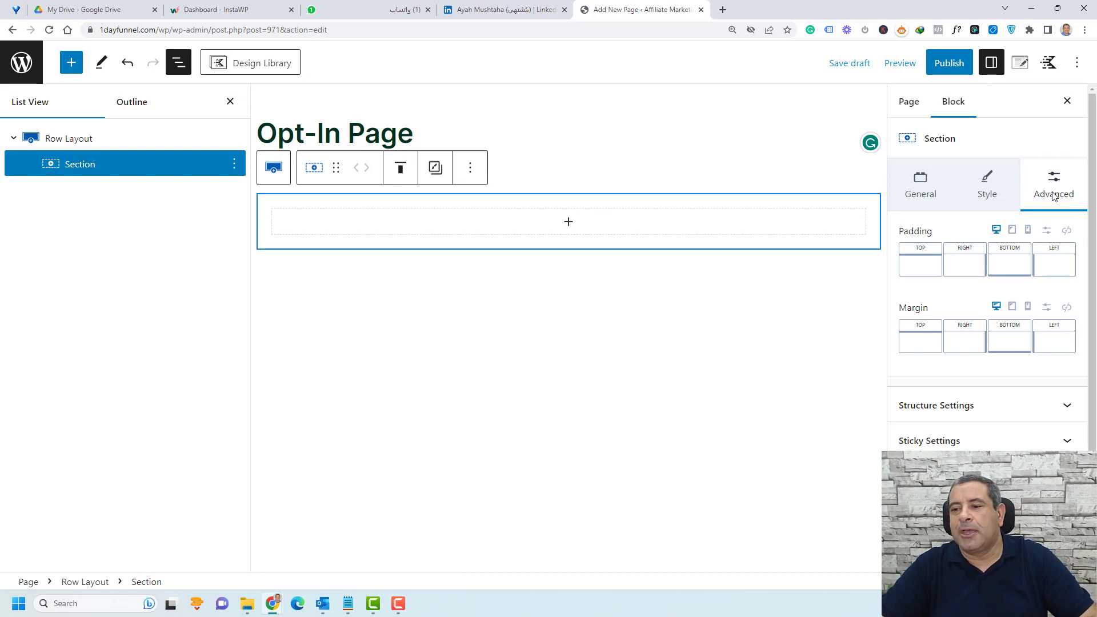
click(925, 196)
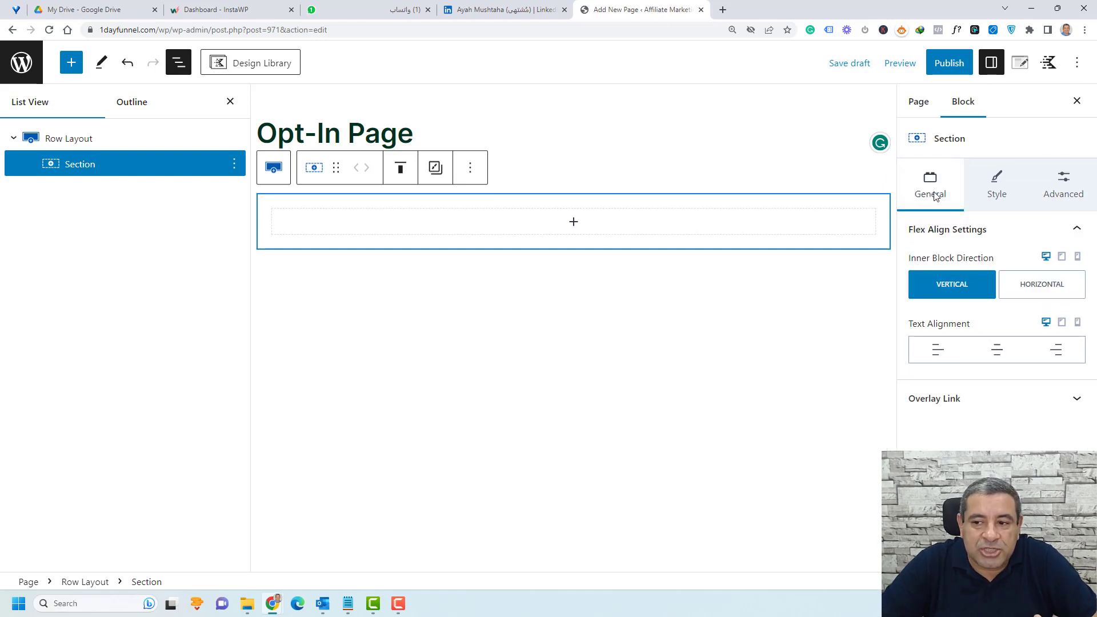
click(998, 195)
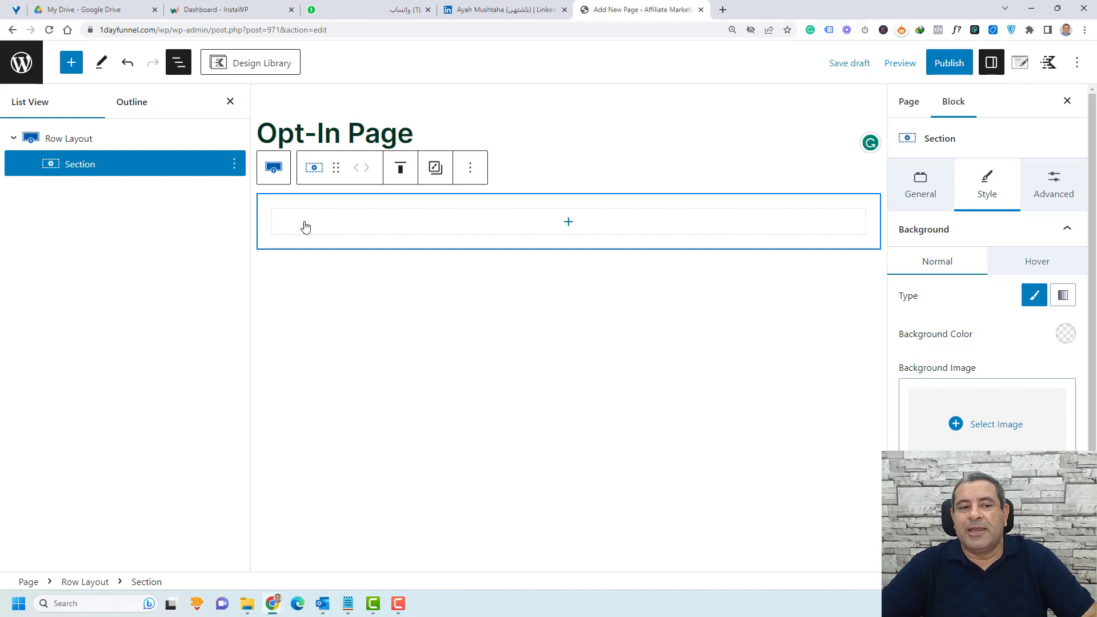
Step: Set the Row Layout's background image to the wooden desk photo Depositphotos_94373386_L.jpg from the media library
click(127, 145)
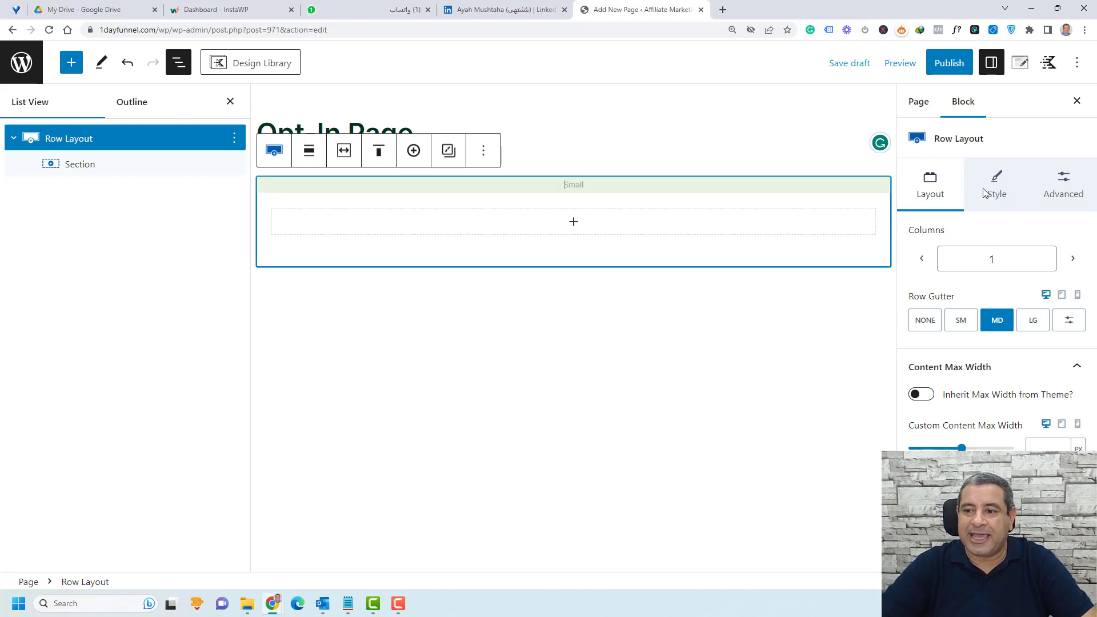
click(1003, 195)
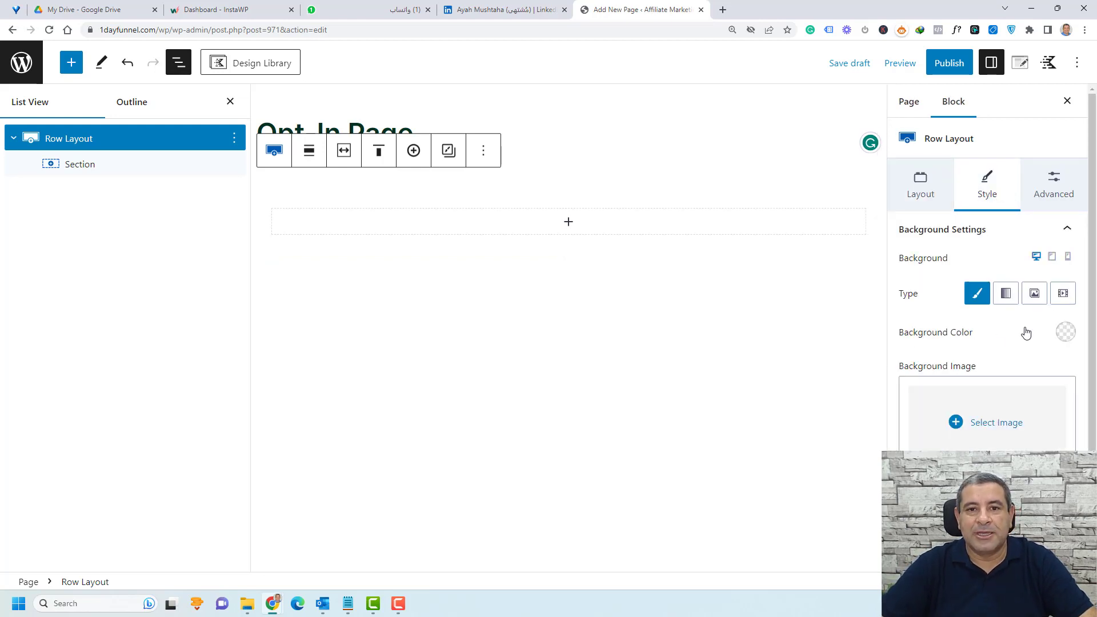
scroll(1027, 333, down, 1)
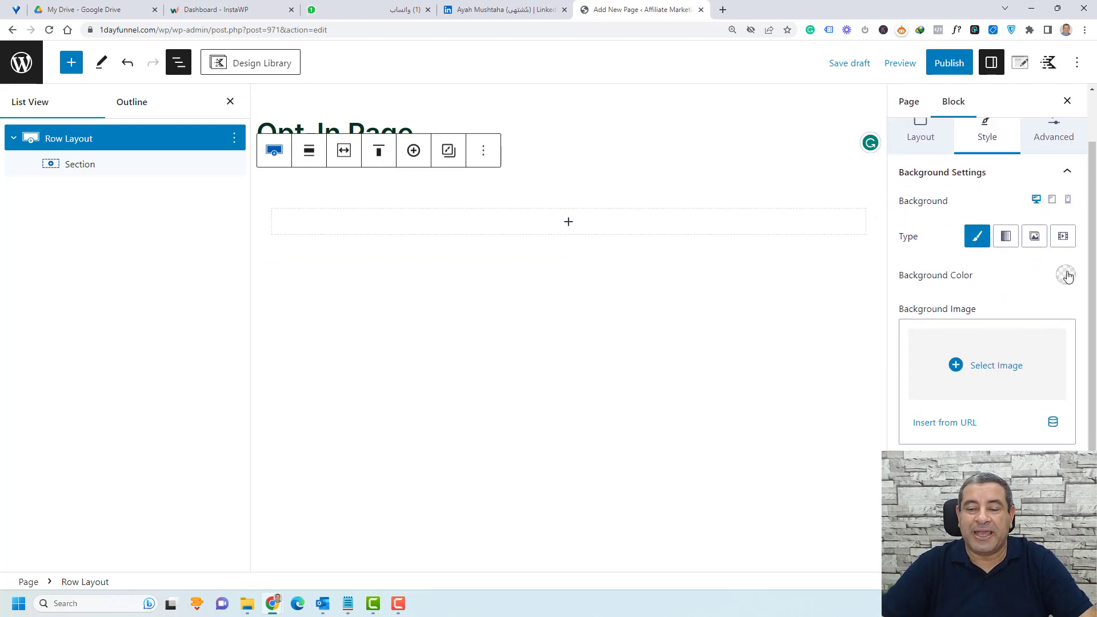
click(1023, 368)
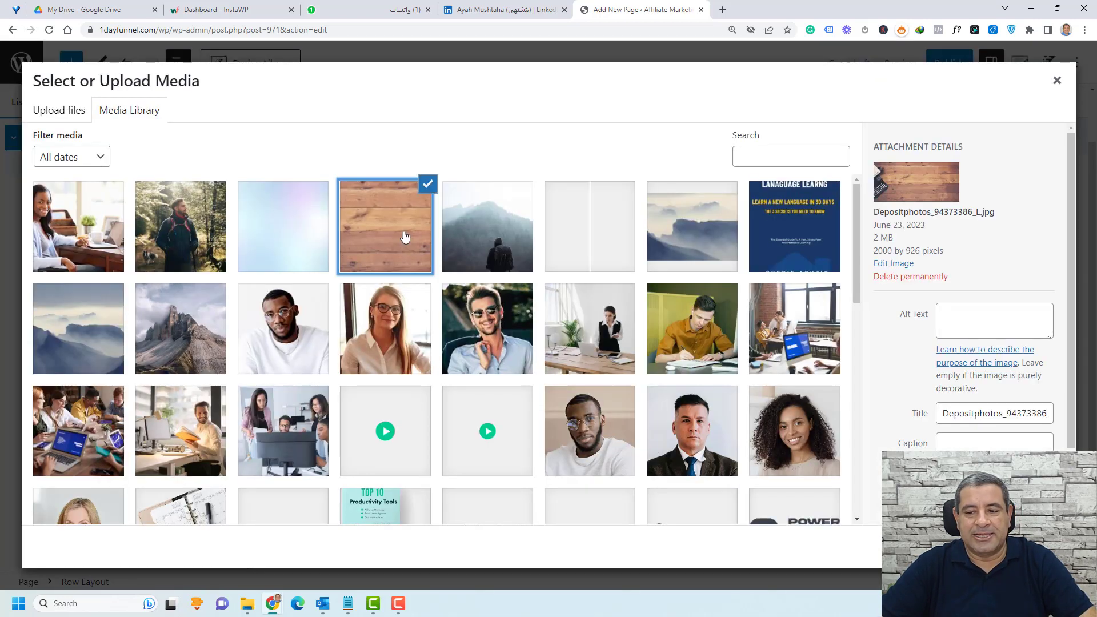
click(1037, 547)
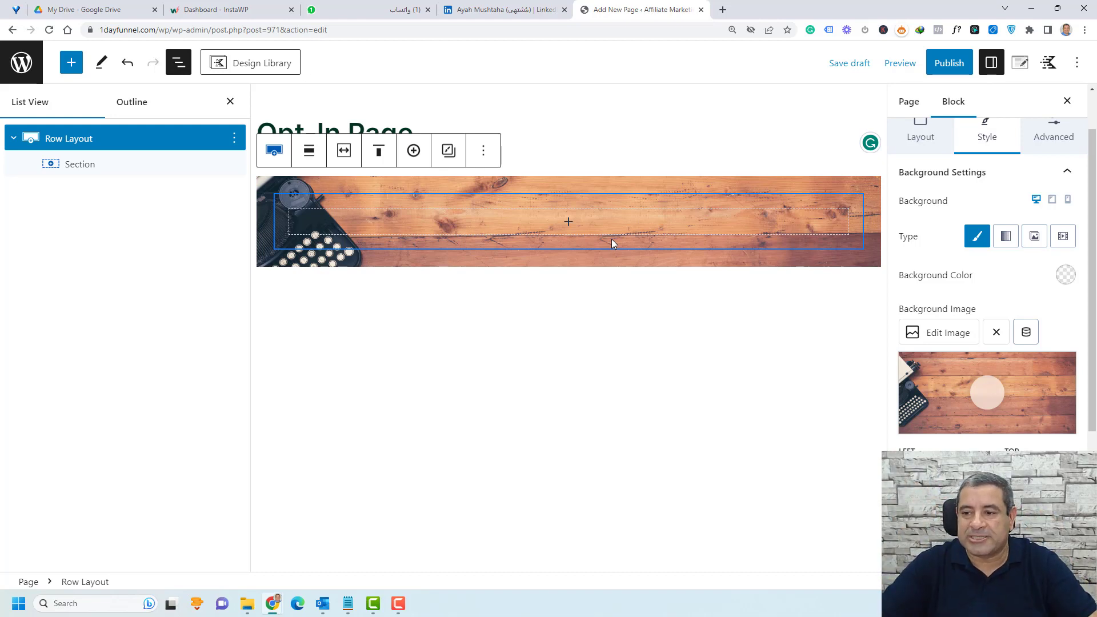
Step: Set the Row Layout's minimum height to 100 VH in its structure settings
click(1054, 137)
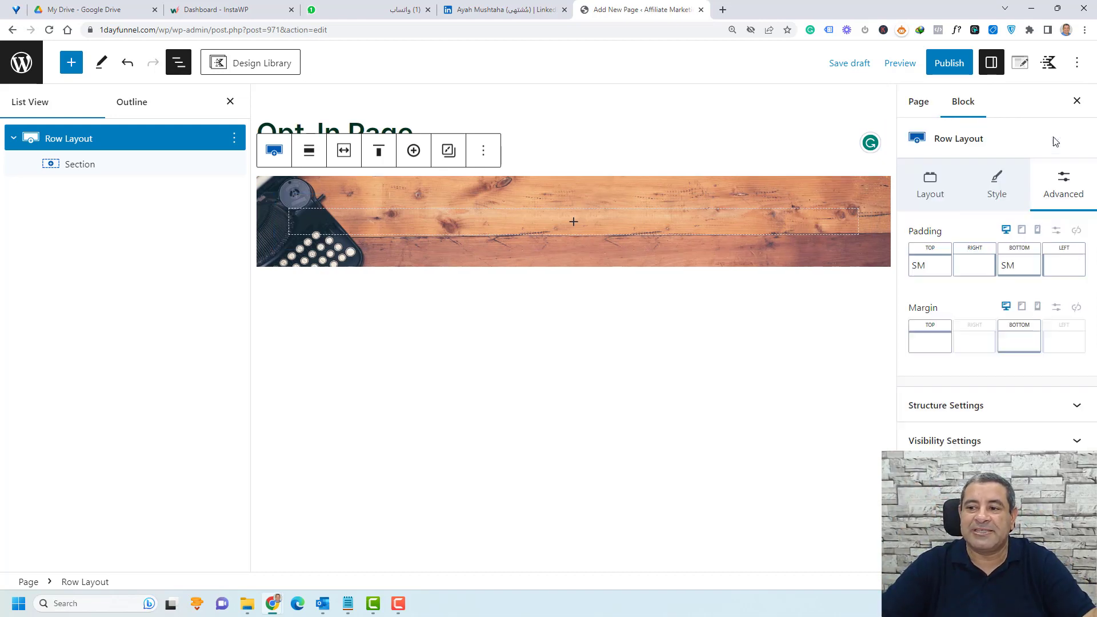
click(1023, 404)
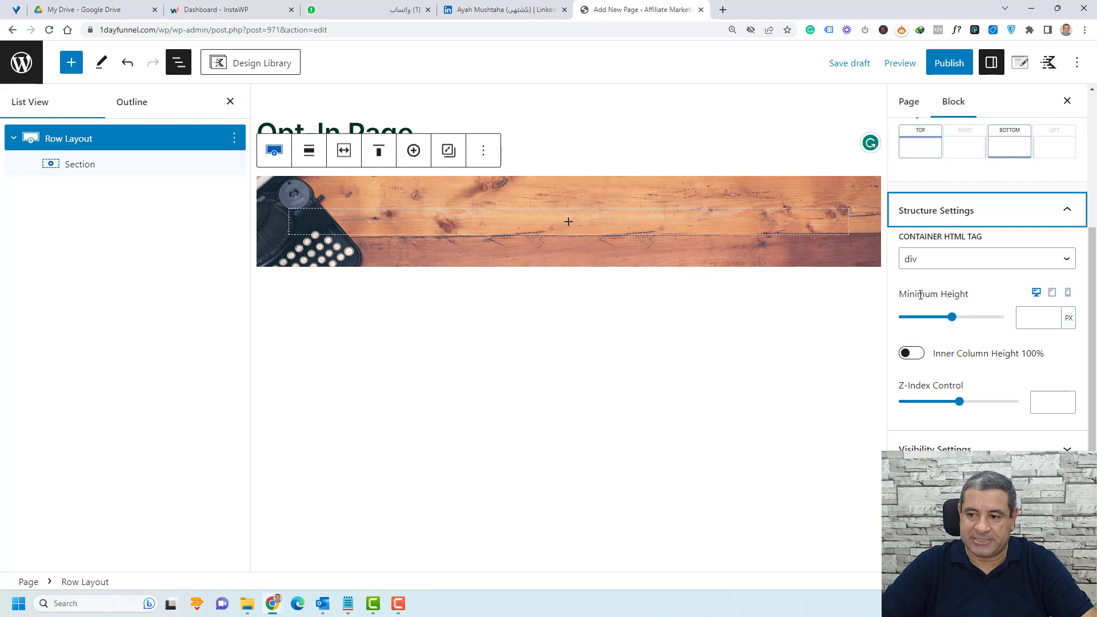
click(1068, 317)
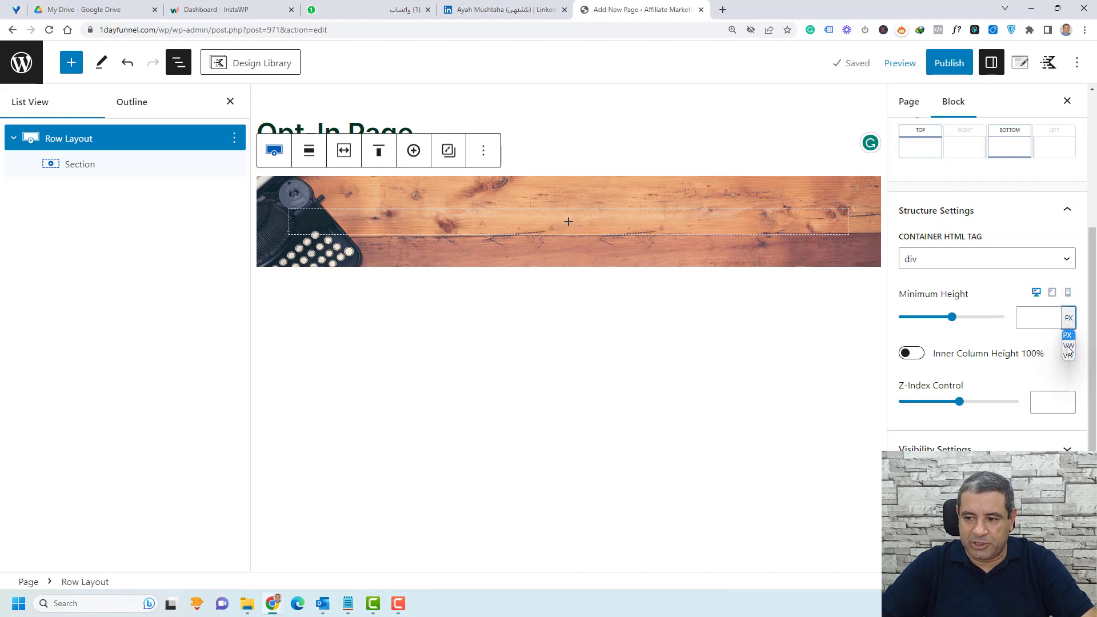
click(1069, 356)
click(1029, 313)
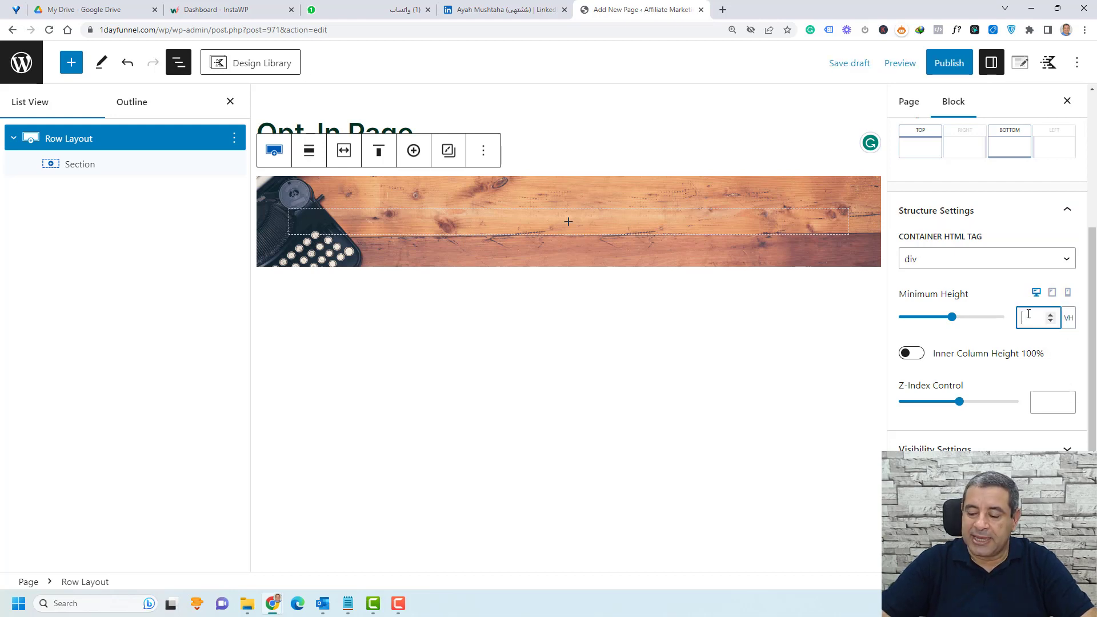
text(100)
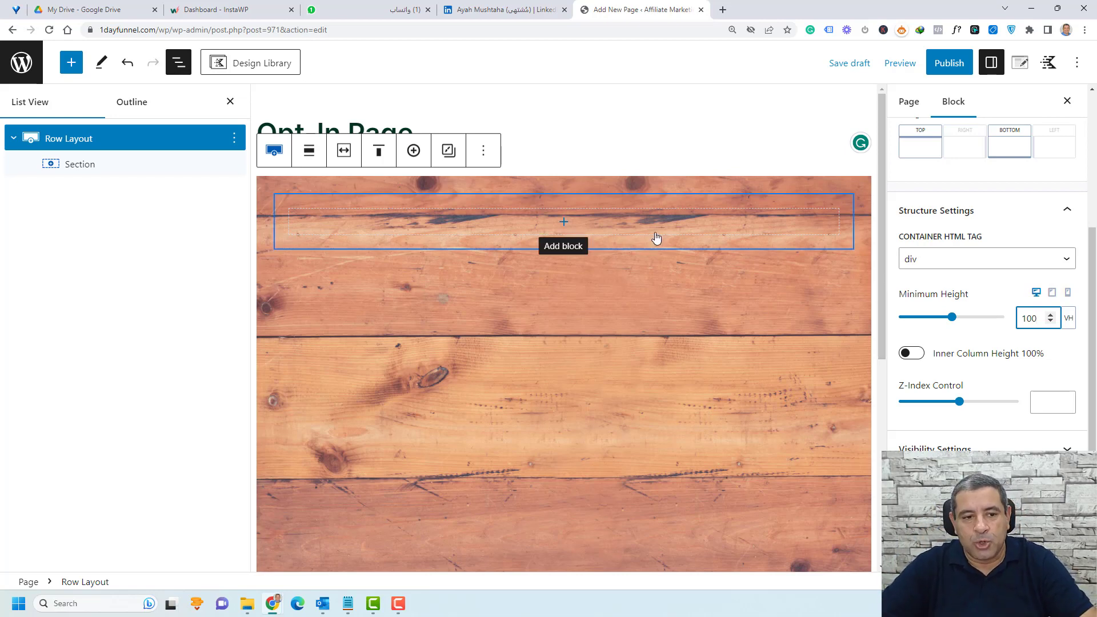
Step: Set the background color of the Section inside the Row Layout to white (FFFFFF)
click(101, 172)
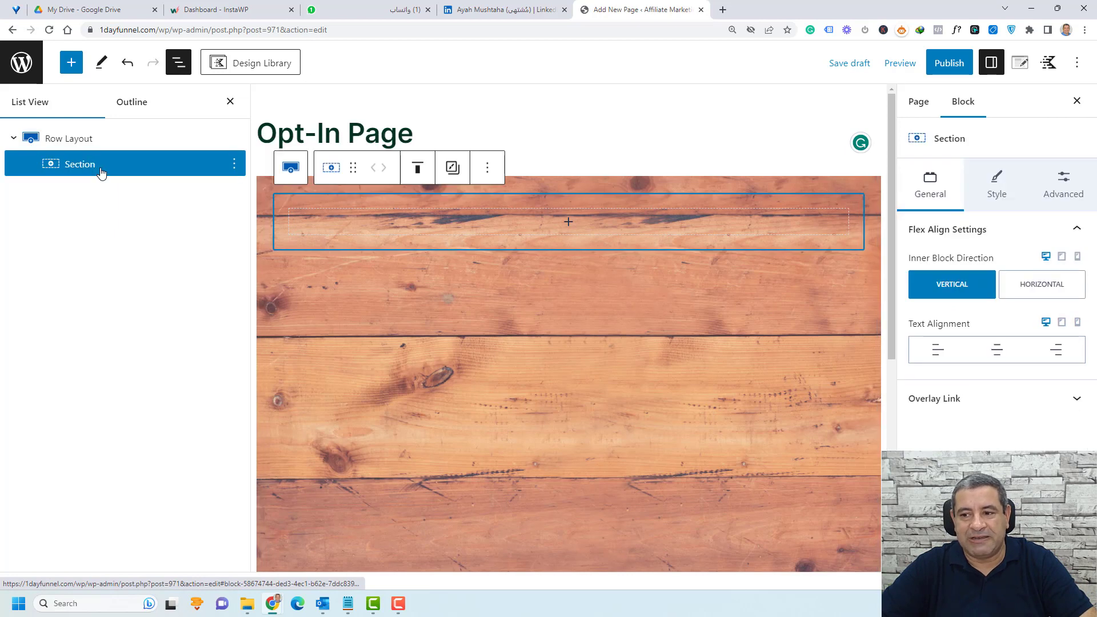
click(997, 191)
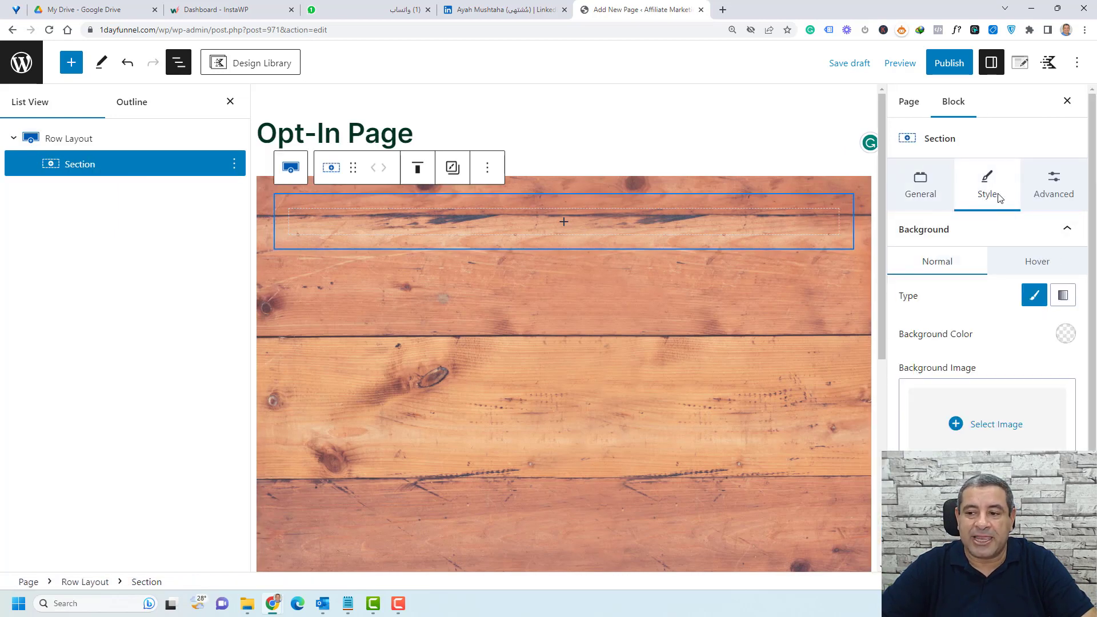
click(1066, 333)
click(1050, 305)
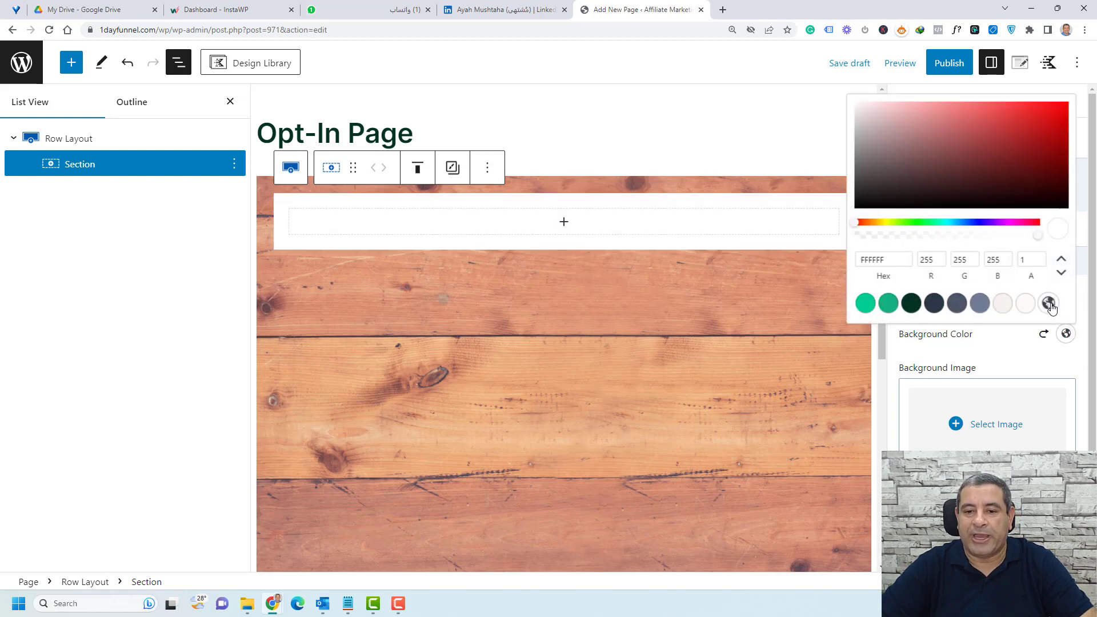
click(1001, 344)
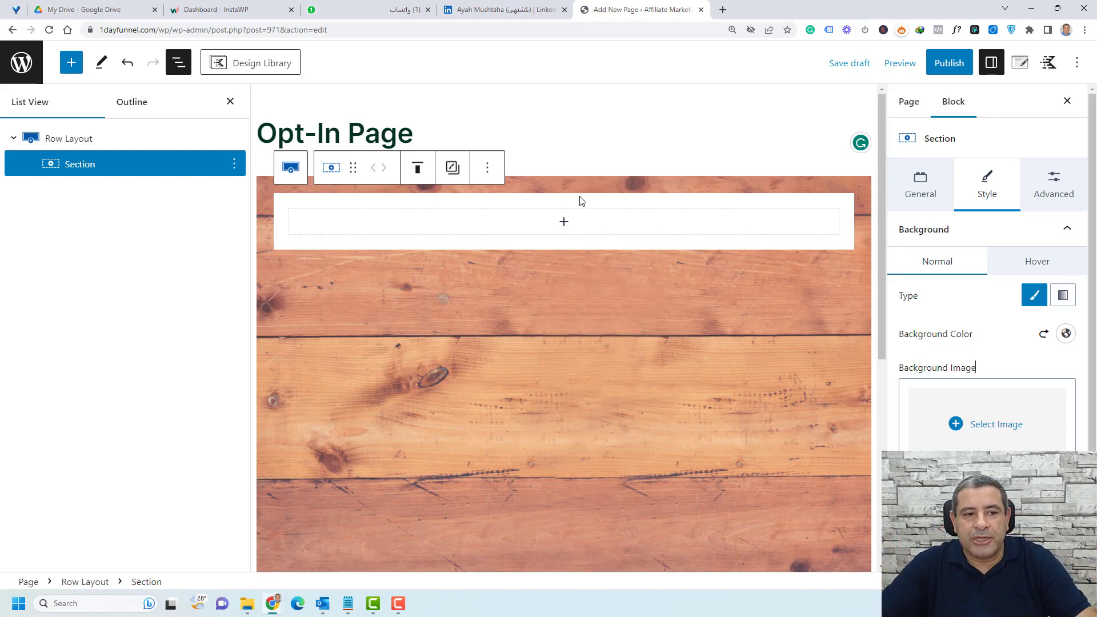
Step: Vertically align the Row Layout's content to the middle, trying the bottom alignment as well, and save the draft
click(65, 147)
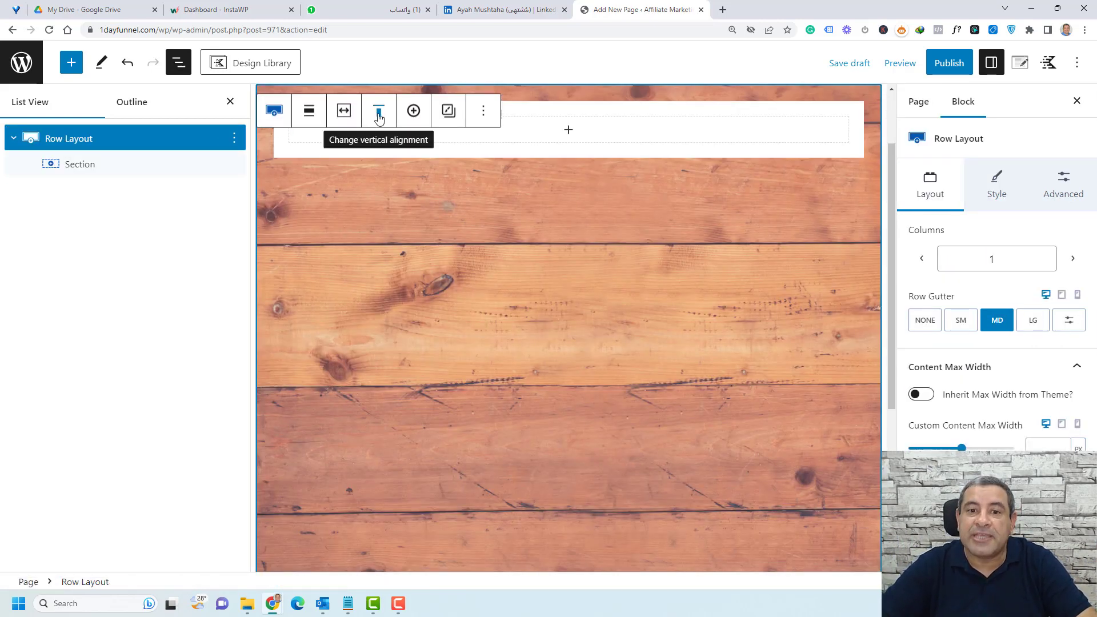
click(379, 117)
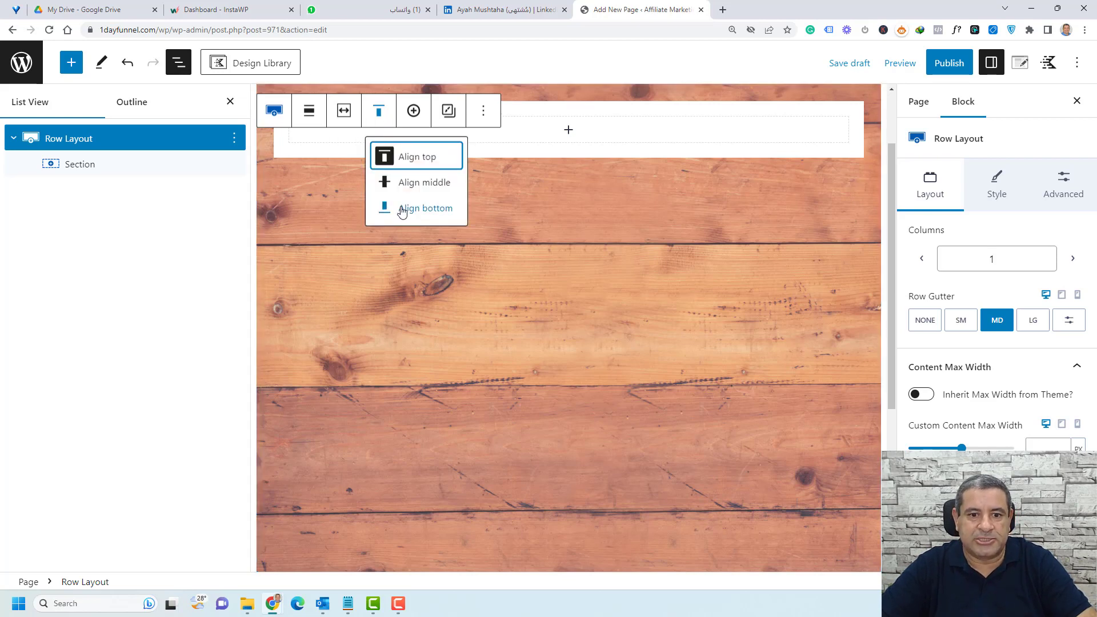
click(410, 184)
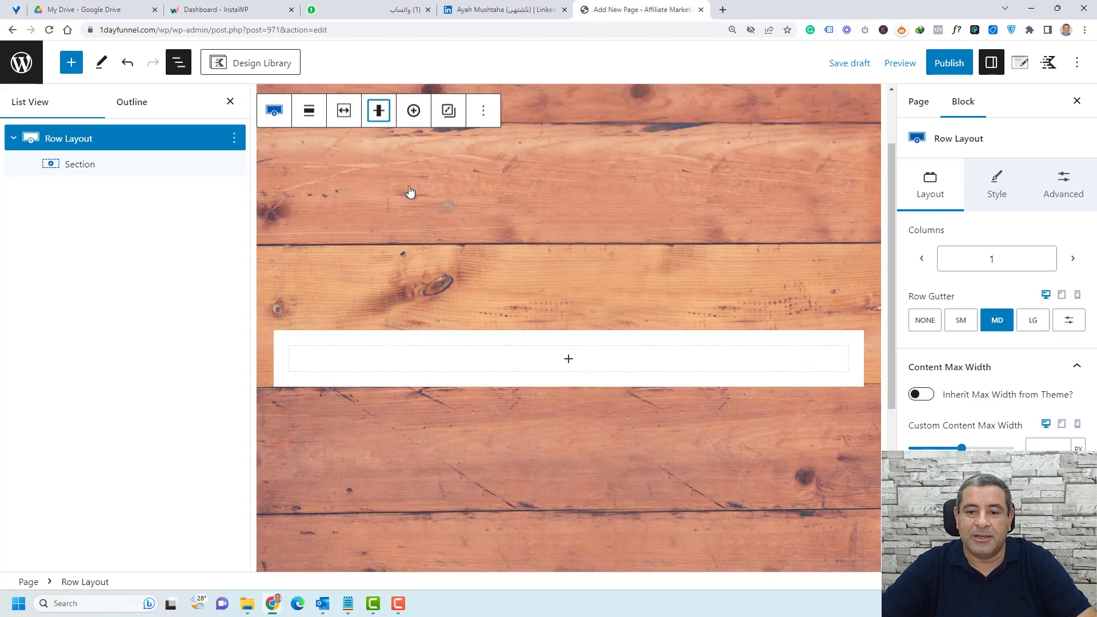
click(379, 113)
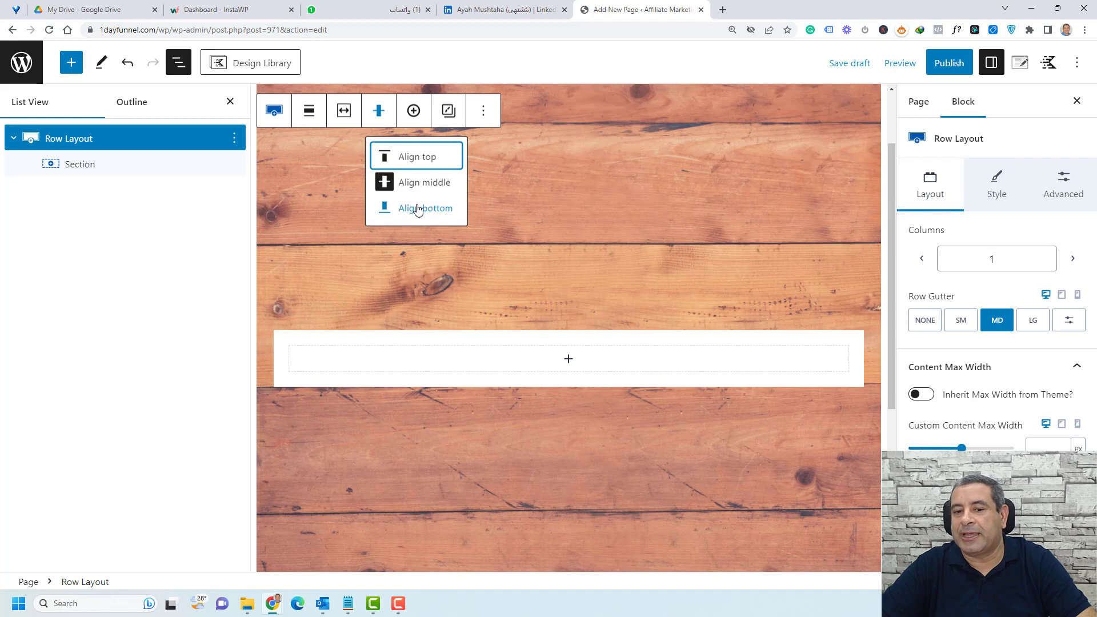
click(416, 207)
click(379, 117)
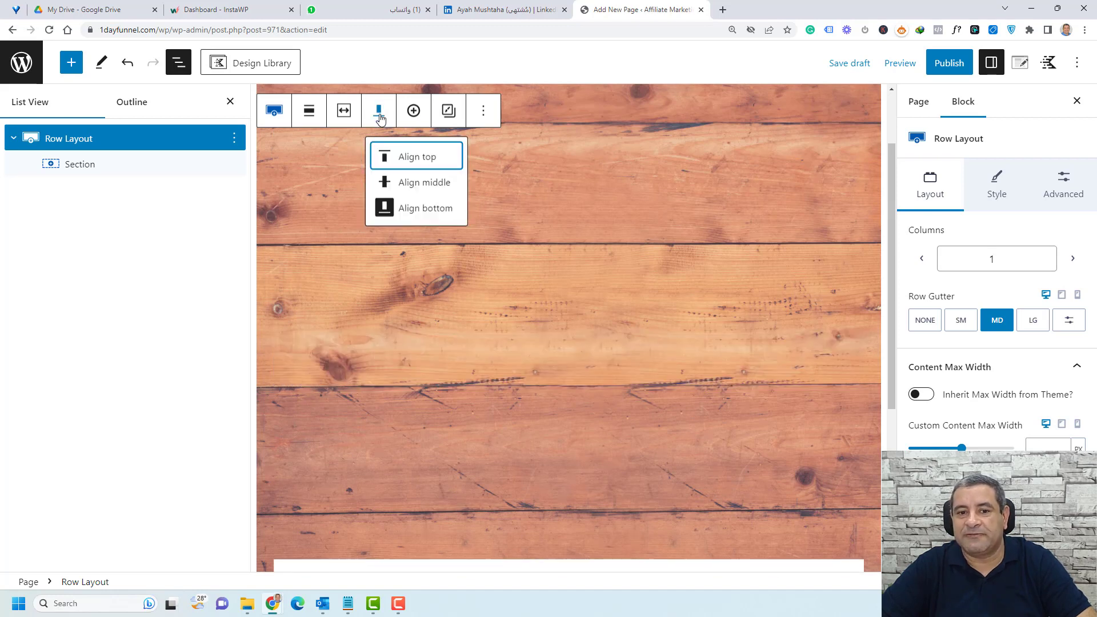
click(410, 186)
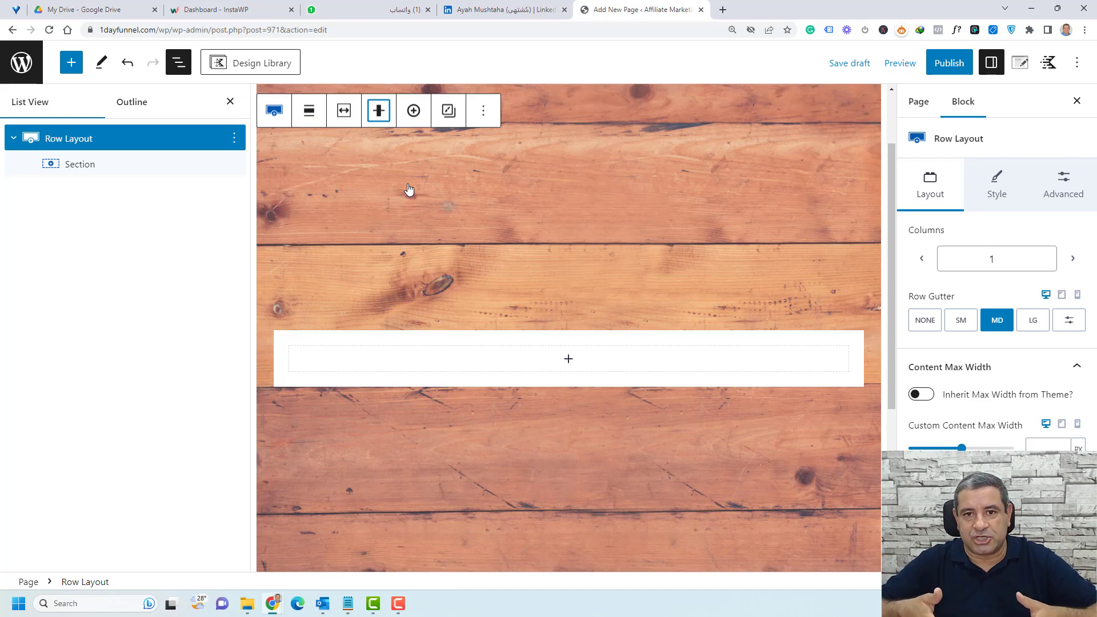
key(ctrl+s)
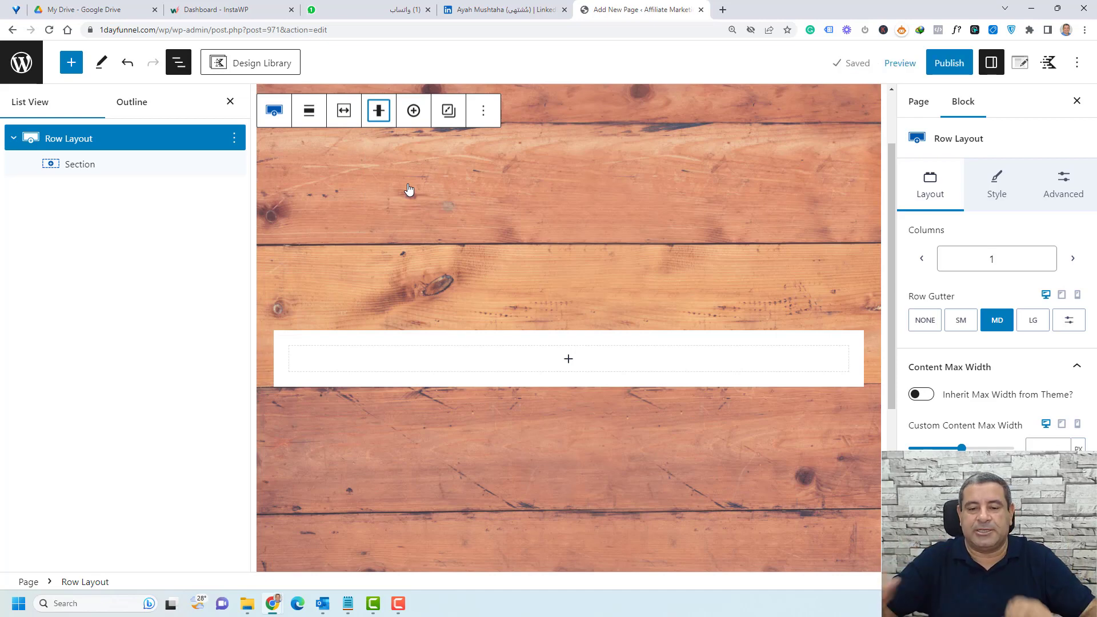
Step: Close the block list view and set the Row Layout's alignment to full width
click(231, 102)
scroll(672, 263, down, 2)
scroll(673, 263, up, 4)
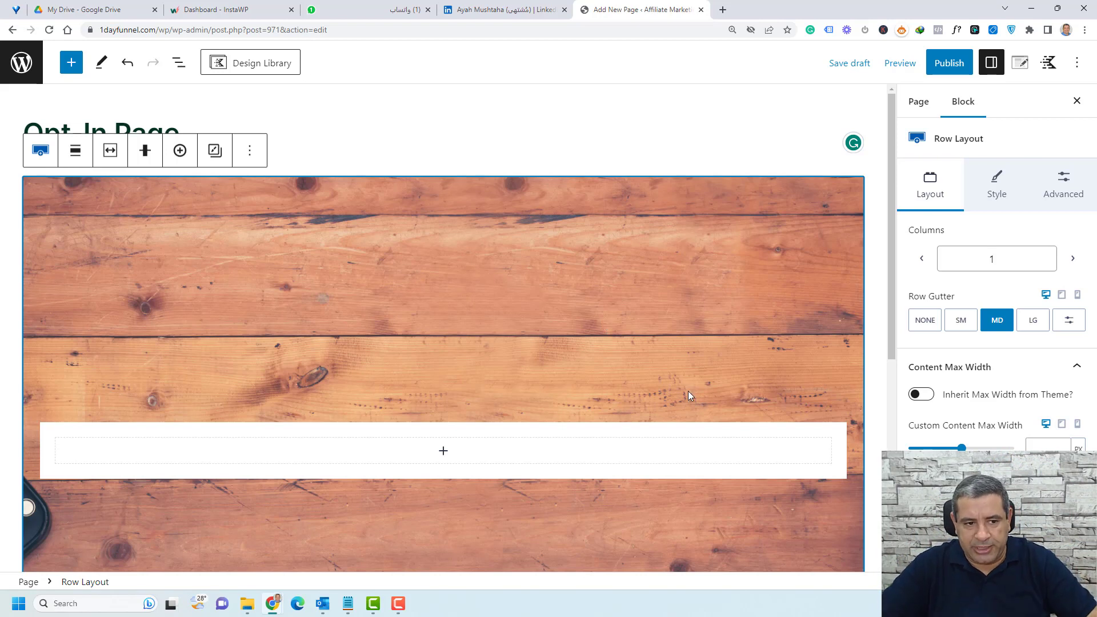
click(75, 150)
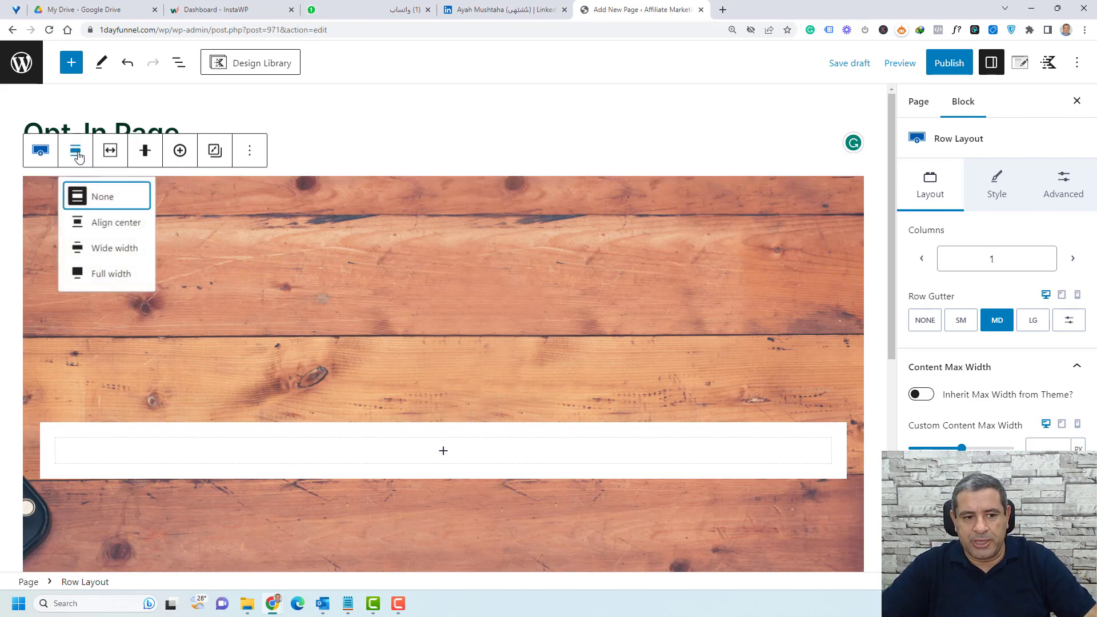
click(124, 277)
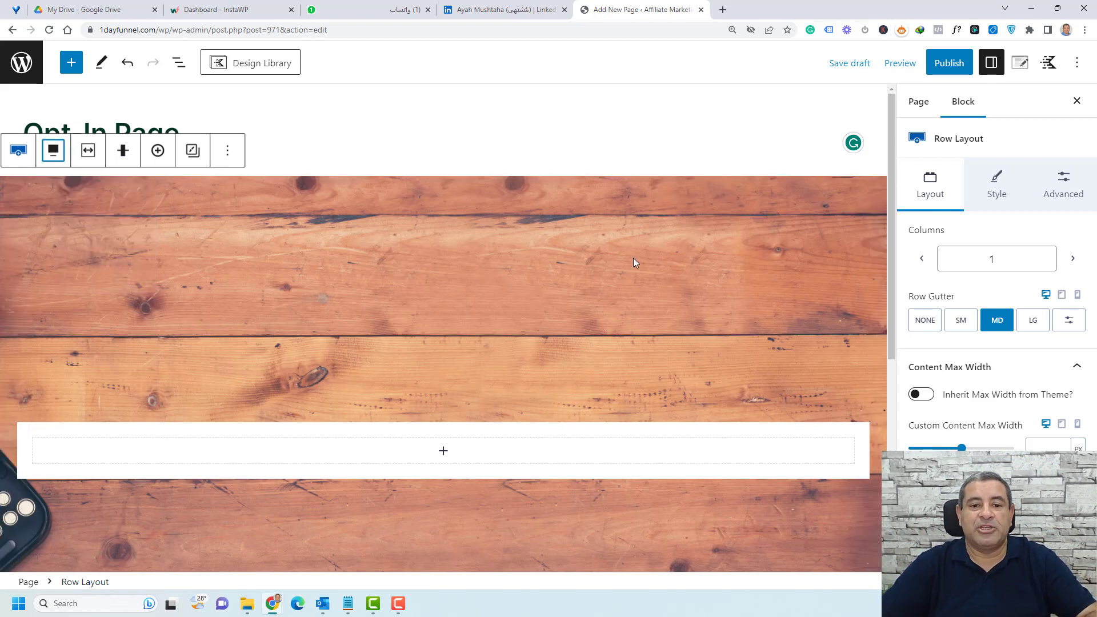
Step: Set the Row Layout's custom content max width to 750 px in its layout settings
scroll(634, 263, down, 2)
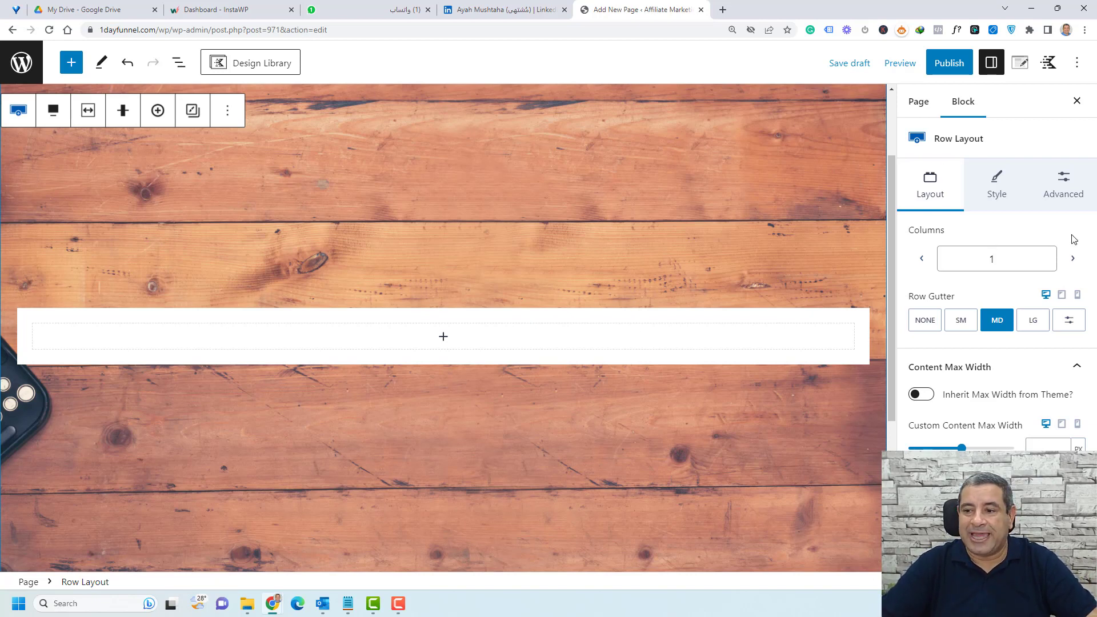
click(1064, 183)
scroll(983, 395, down, 2)
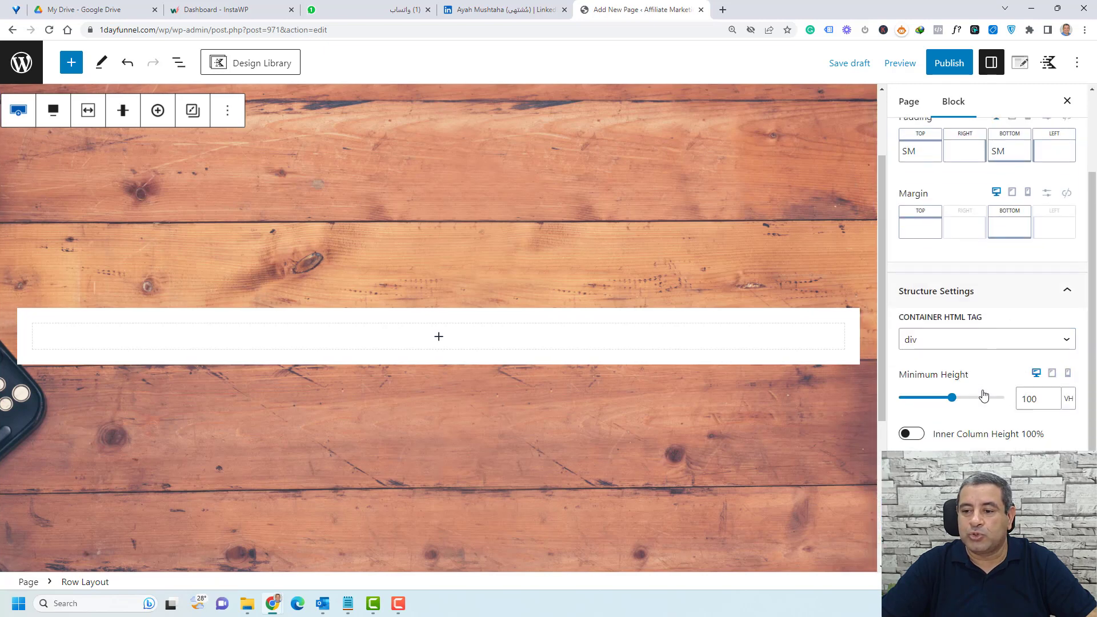
click(983, 305)
click(941, 194)
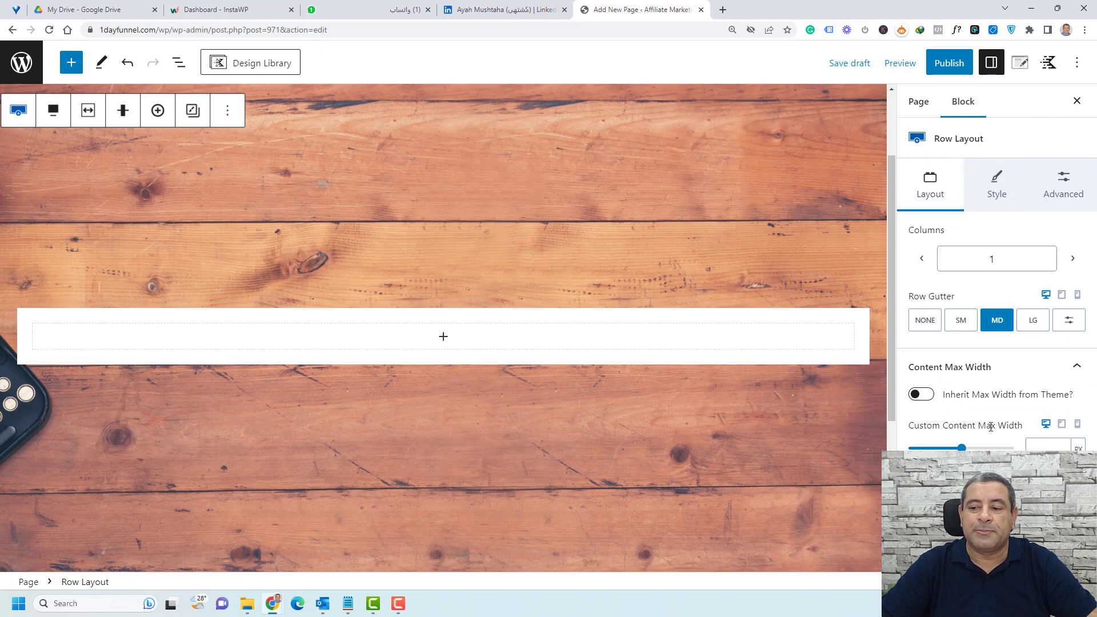
click(1040, 446)
text(1)
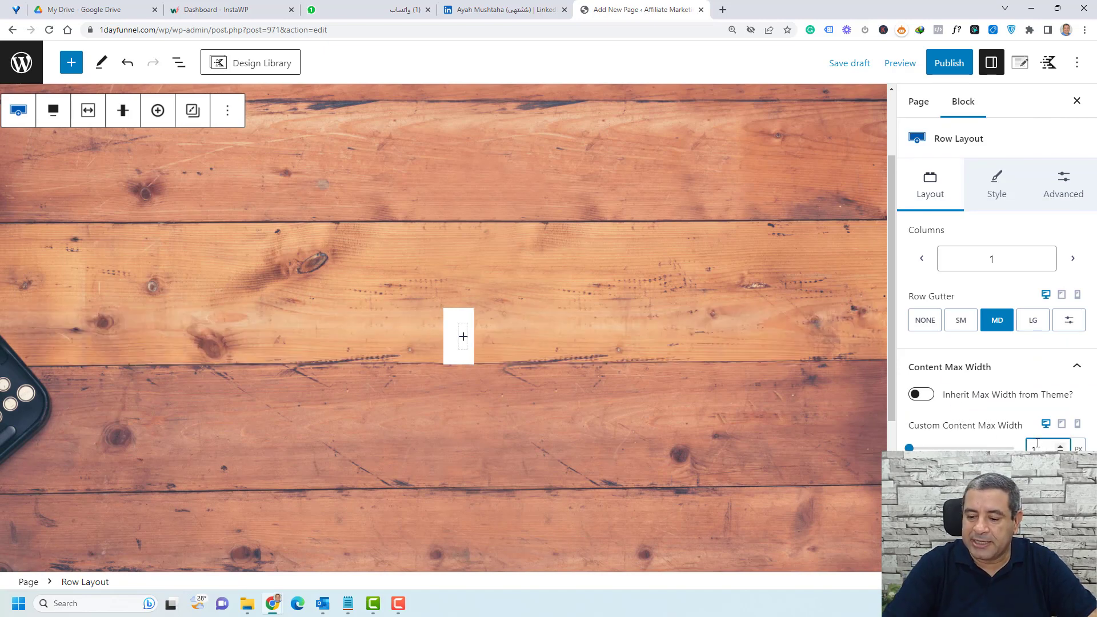
text(250)
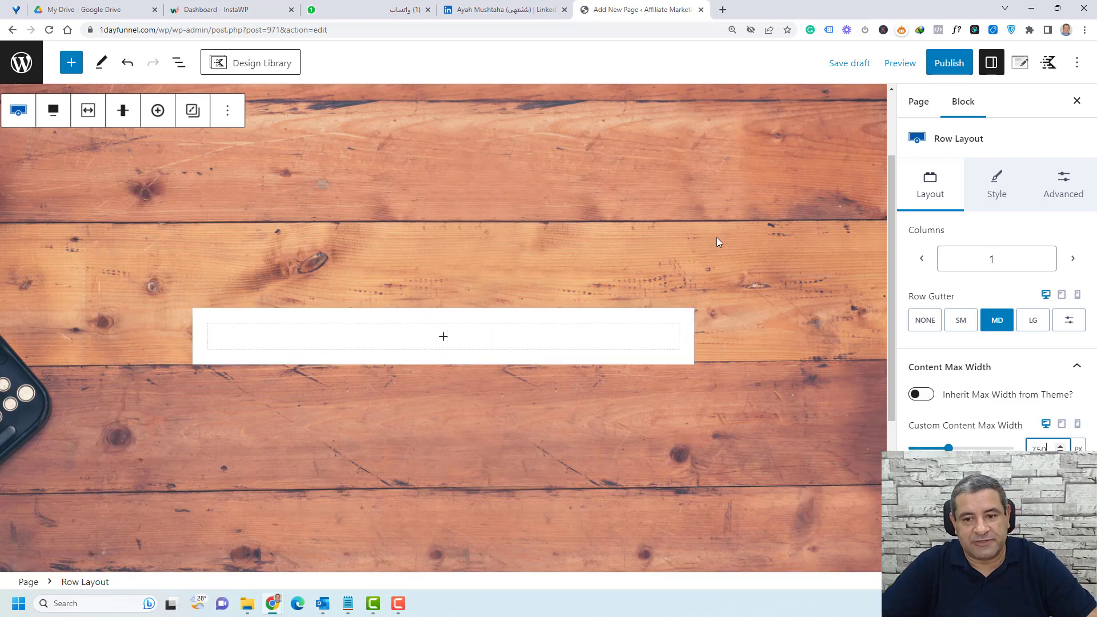
scroll(717, 246, down, 2)
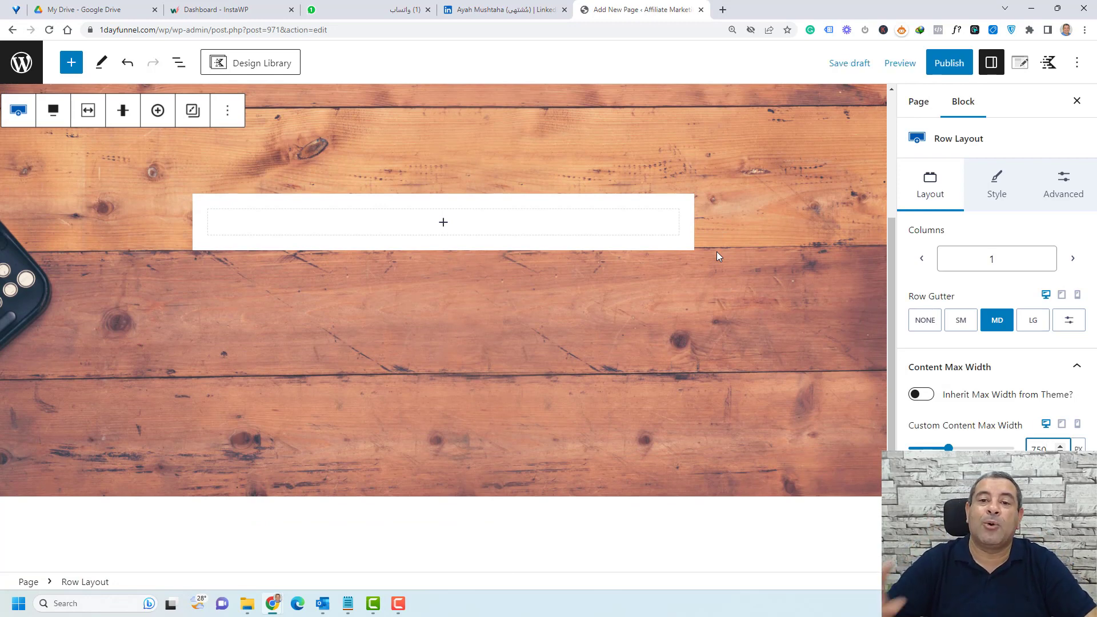
Step: Add a centered Advanced Text headline inside the Section: "Wait! .... Discover The 5 Secrets Of Landing Your First Web Design Client!"
click(443, 229)
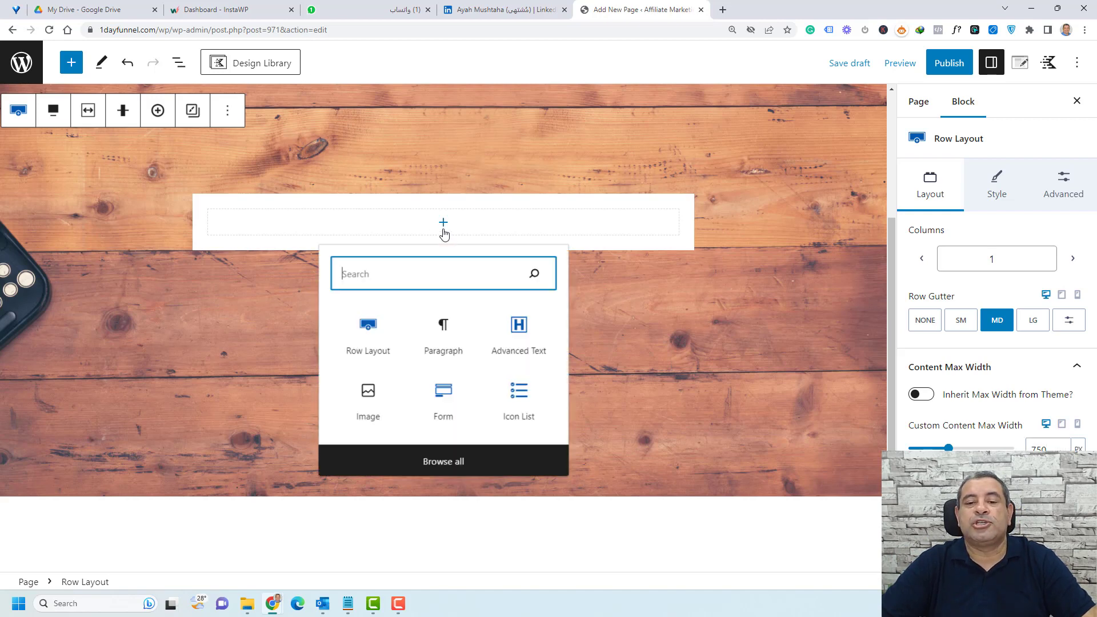
click(516, 342)
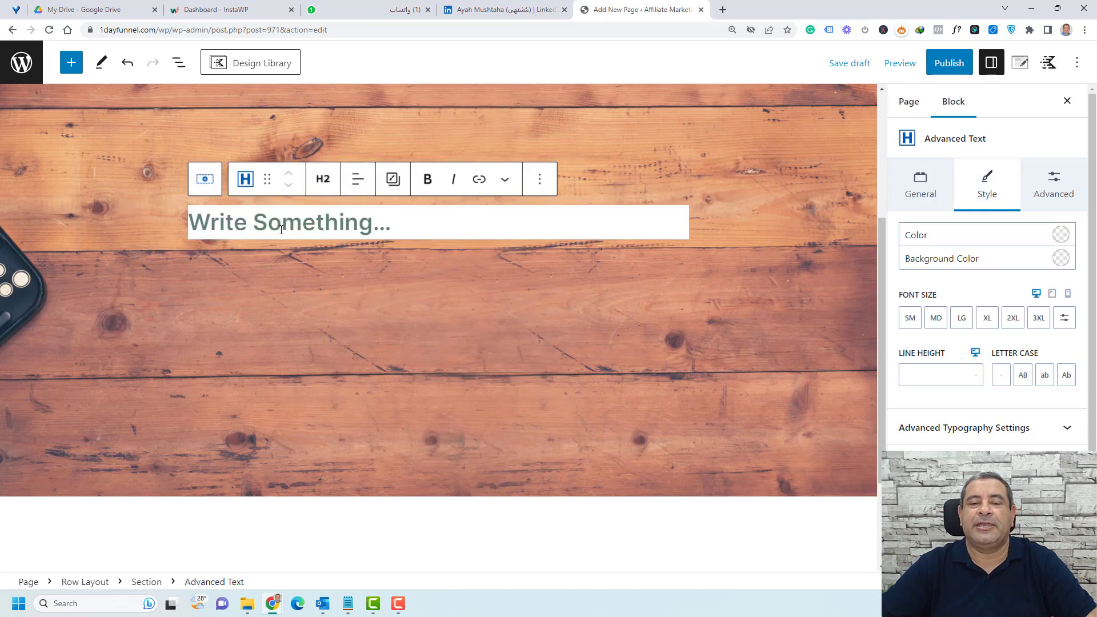
text(Wait! .... Discover The 5 Secrets Of Landing Your First Web Design Client!)
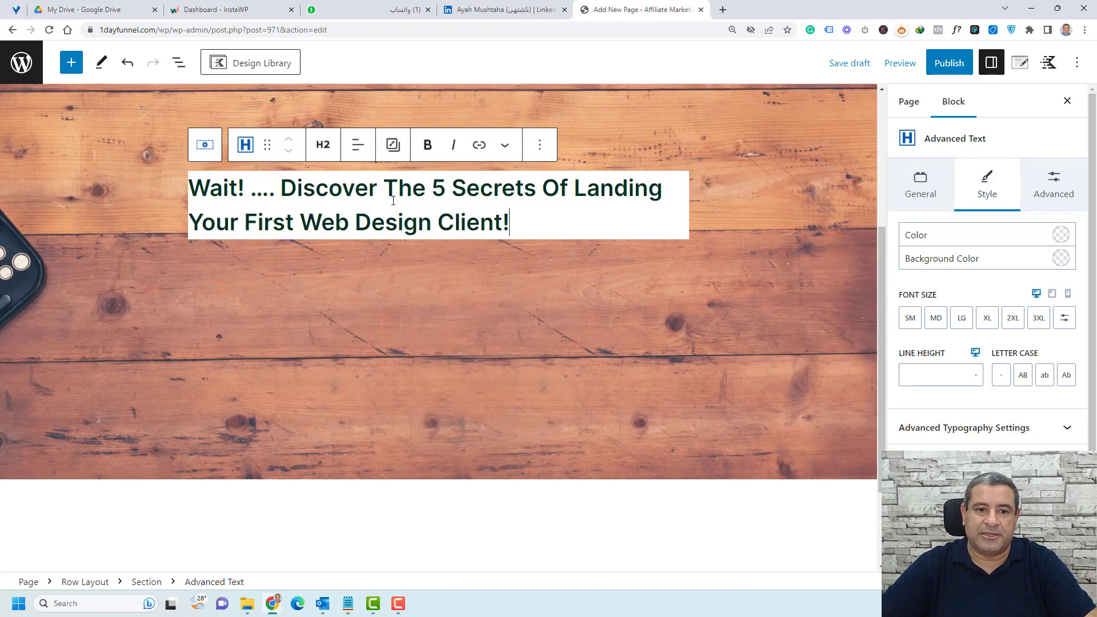
click(358, 145)
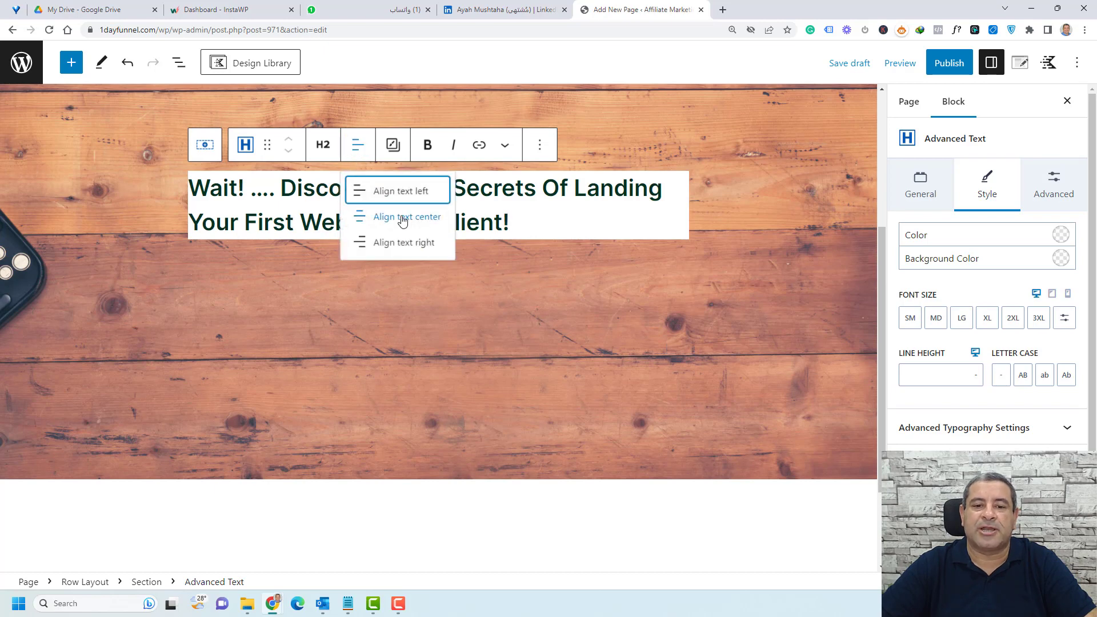
click(399, 216)
click(563, 217)
click(607, 216)
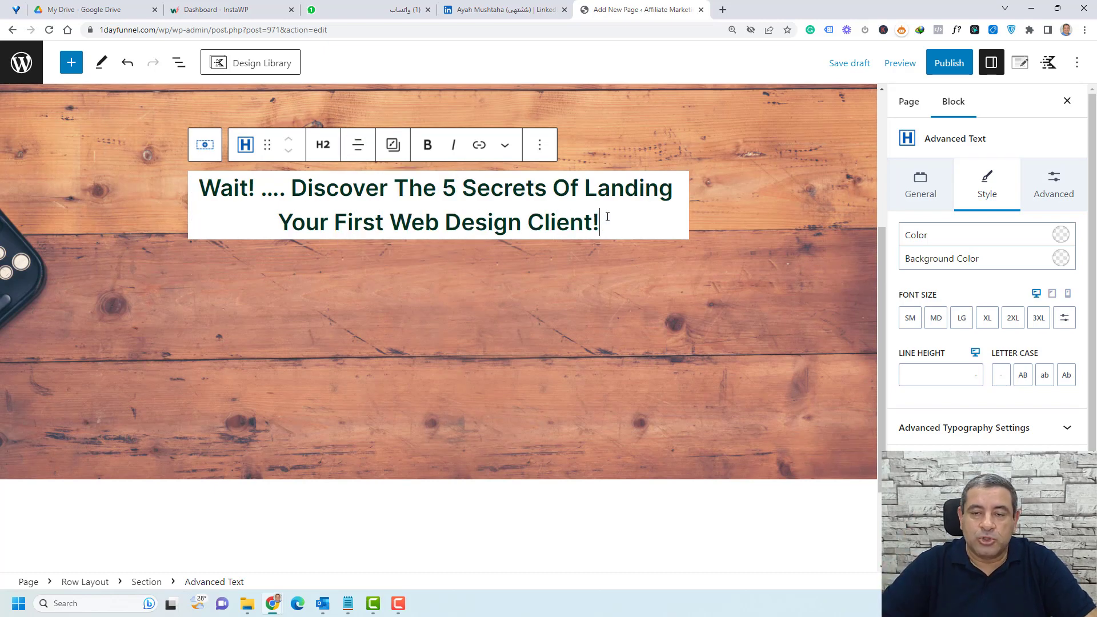
Step: Insert an Advanced Text block after the headline with supporting text beginning "You can add a supporting paragraph here to support your main idea"
click(541, 146)
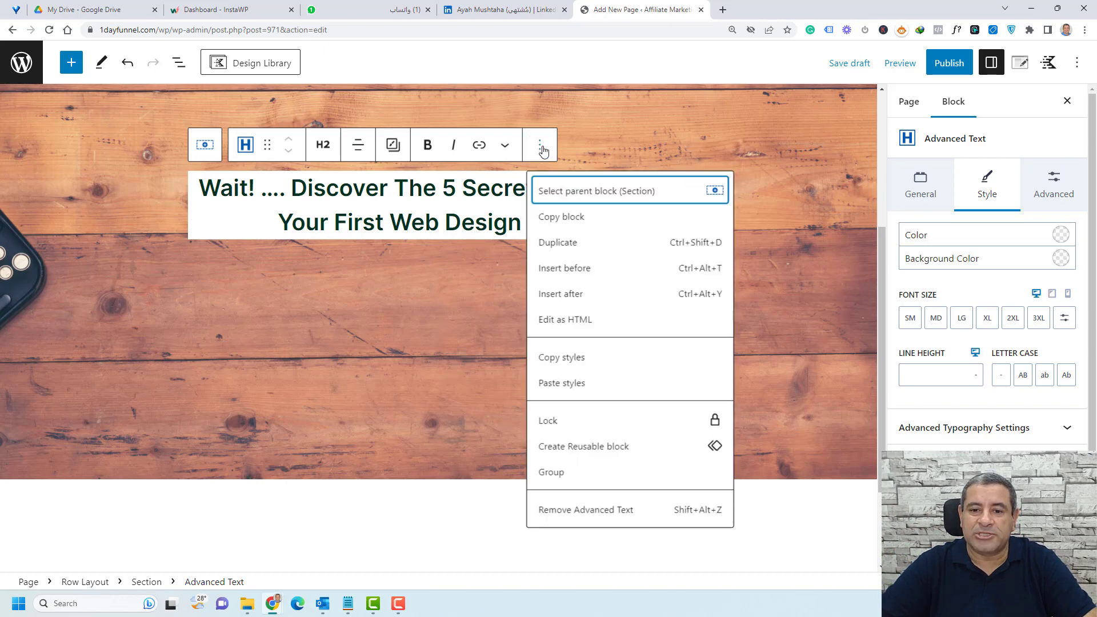
click(585, 296)
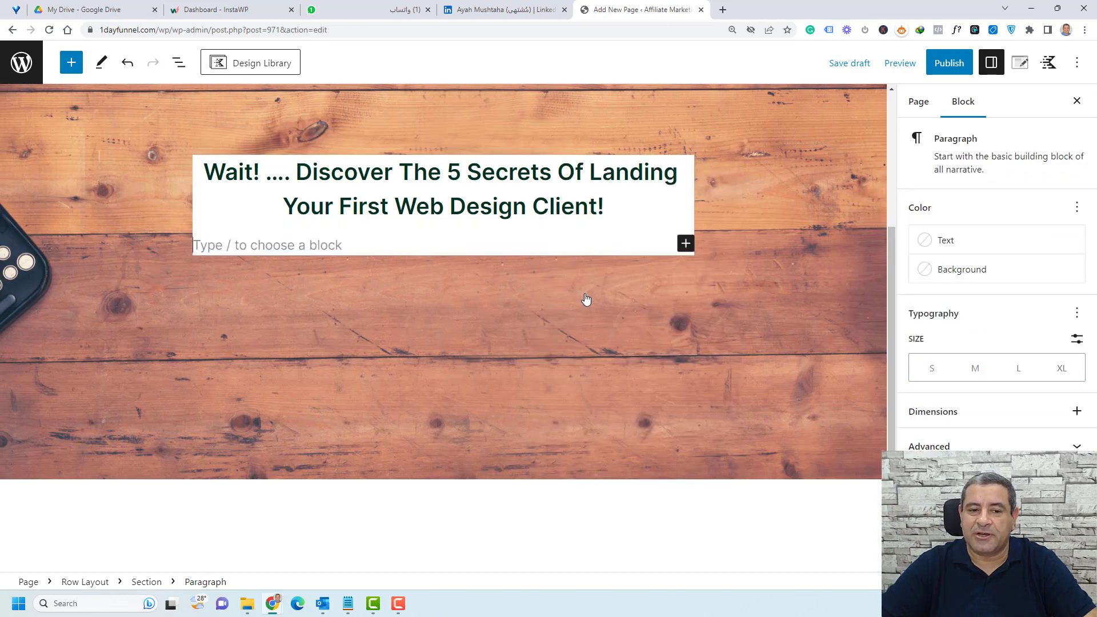
click(686, 245)
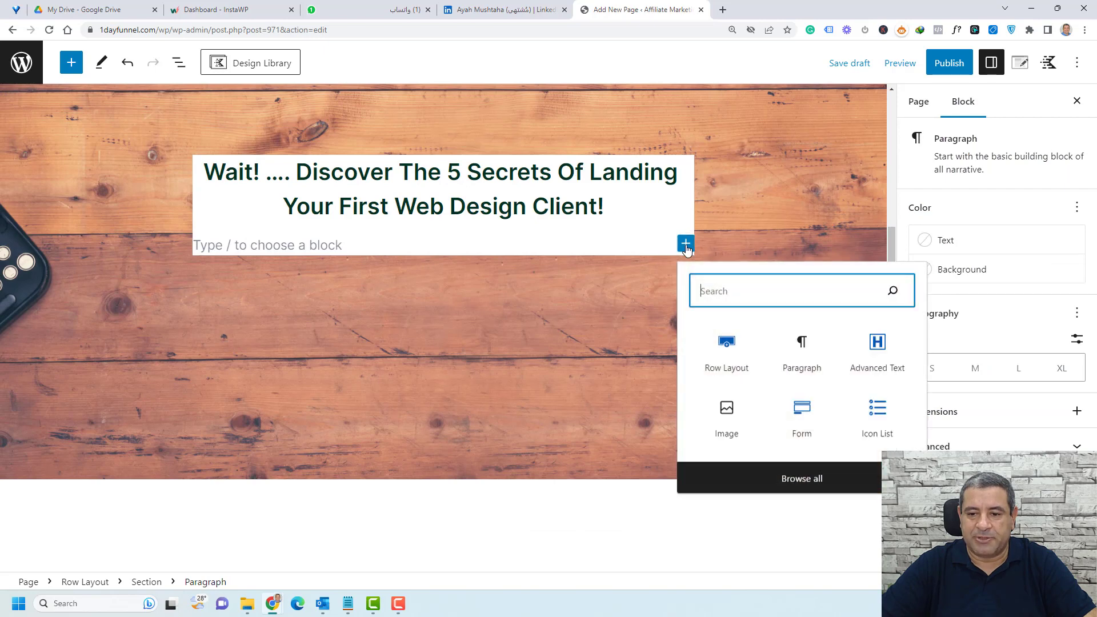
click(862, 358)
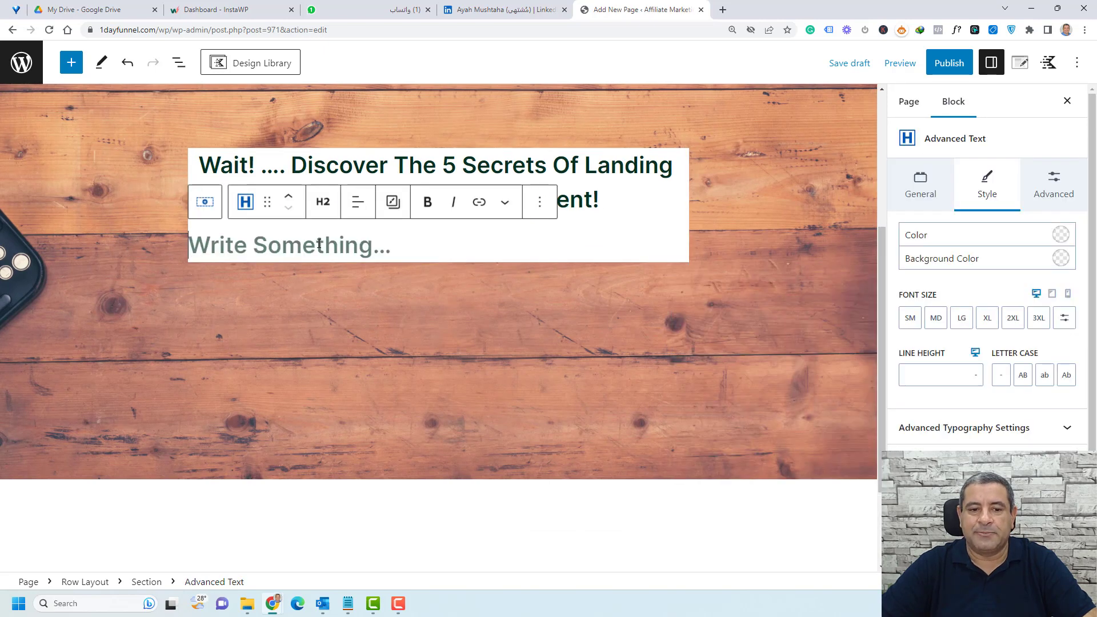
scroll(319, 244, down, 1)
text(You Can Add A Supporting Paragraph Here To Support Your Main Idea And Motivate People To Opt-In O Your Free Lead Magnet Your Free Lead Magnet)
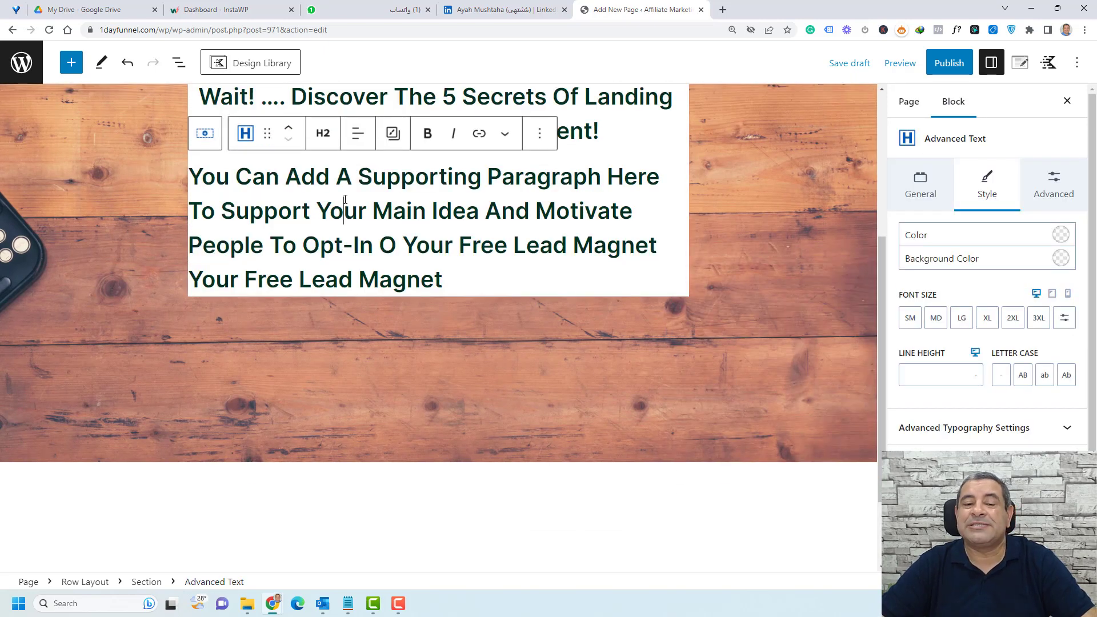
Step: Change the supporting text's HTML tag from heading to Paragraph and center its text
click(323, 133)
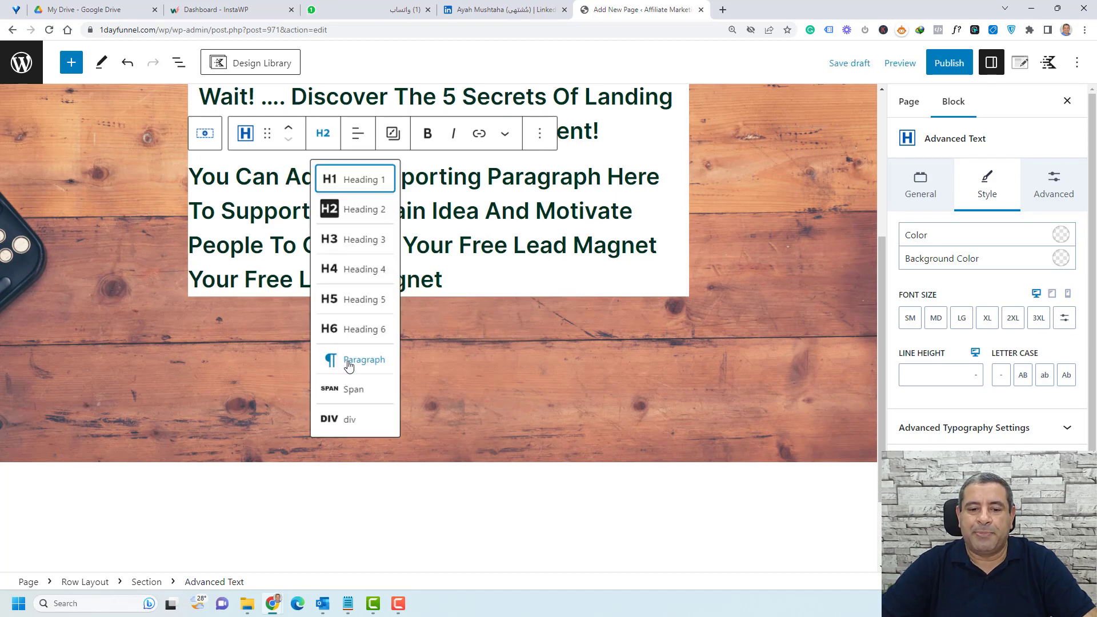
click(348, 361)
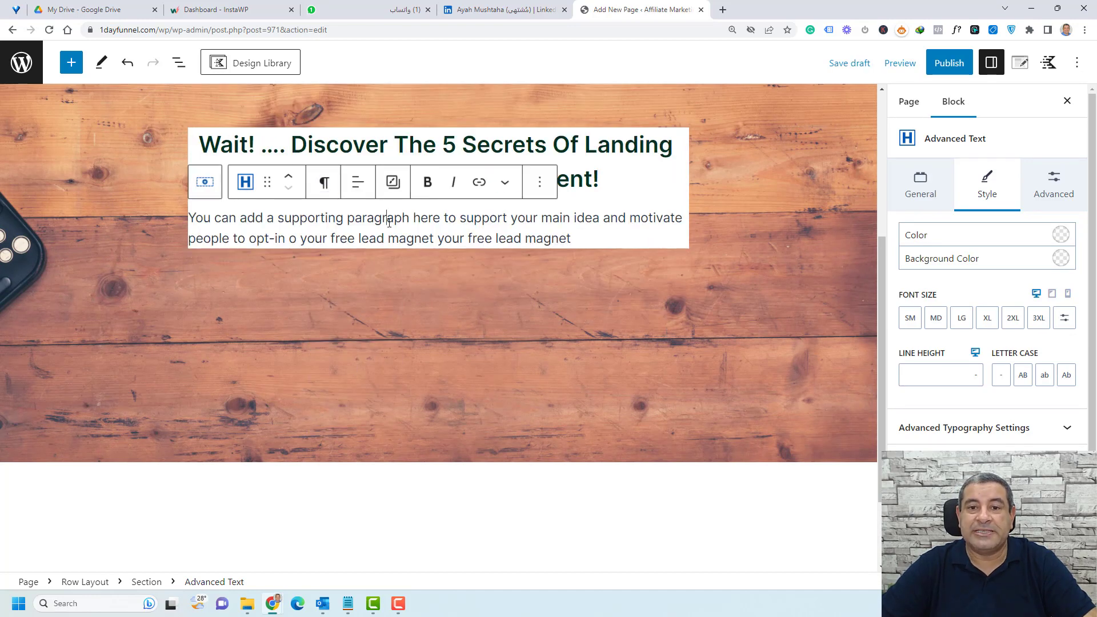
click(357, 182)
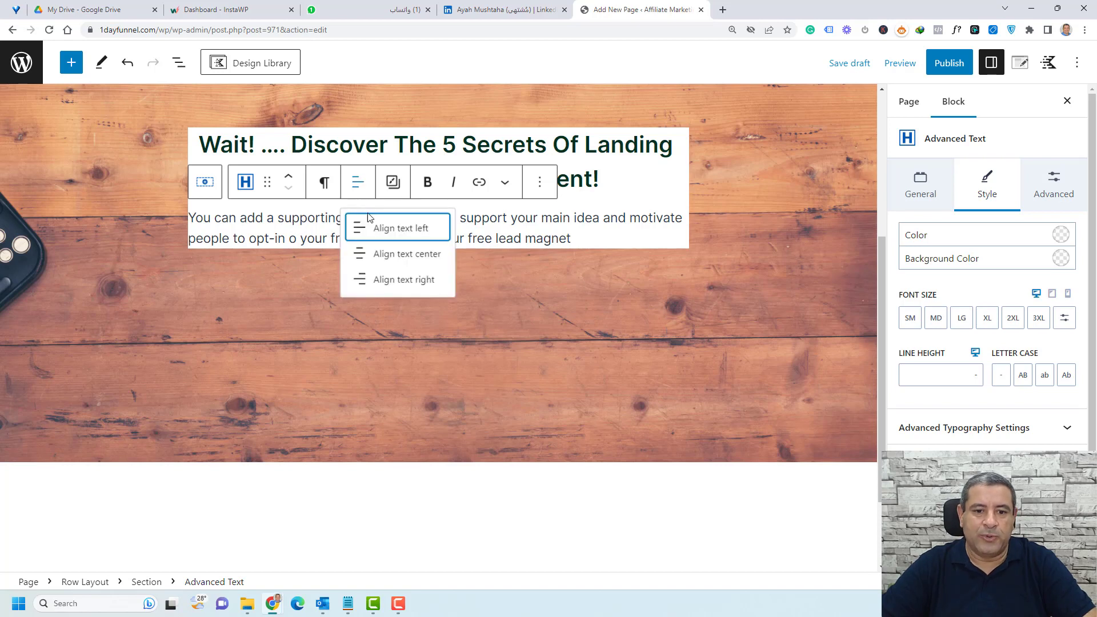
click(410, 255)
click(480, 223)
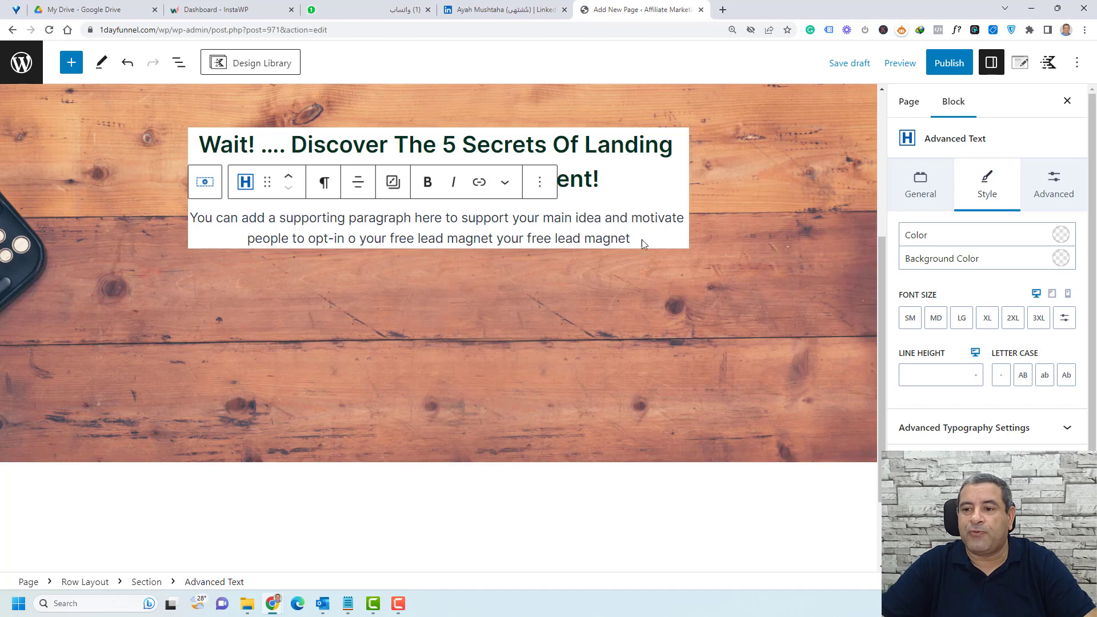
click(985, 319)
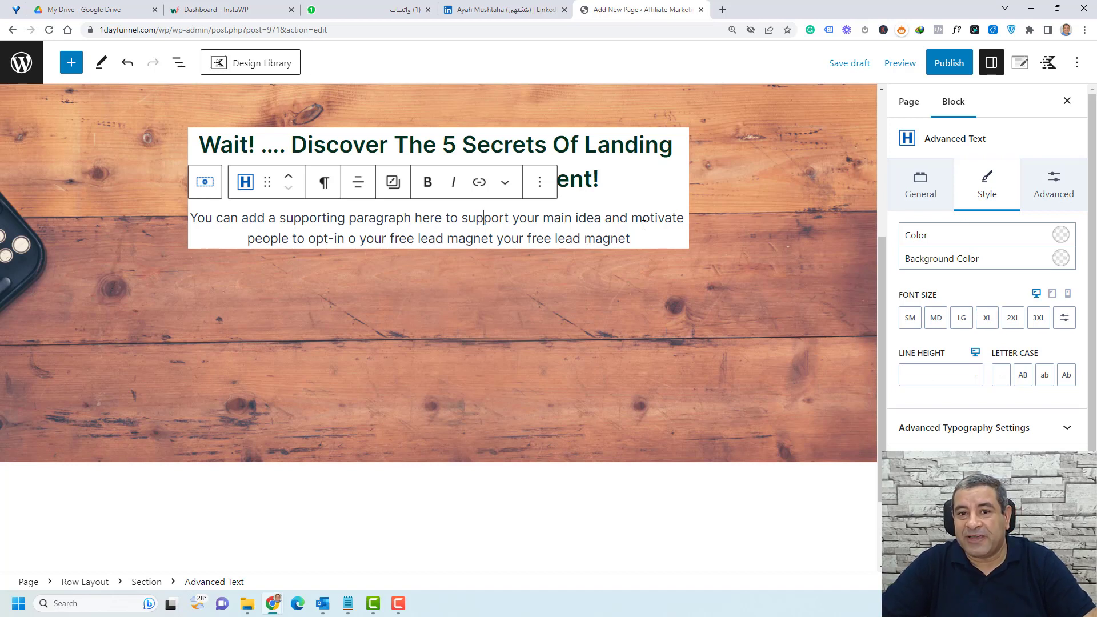
Step: Set the supporting text's font size to SM and insert a Row Layout with two equal columns after it
click(911, 322)
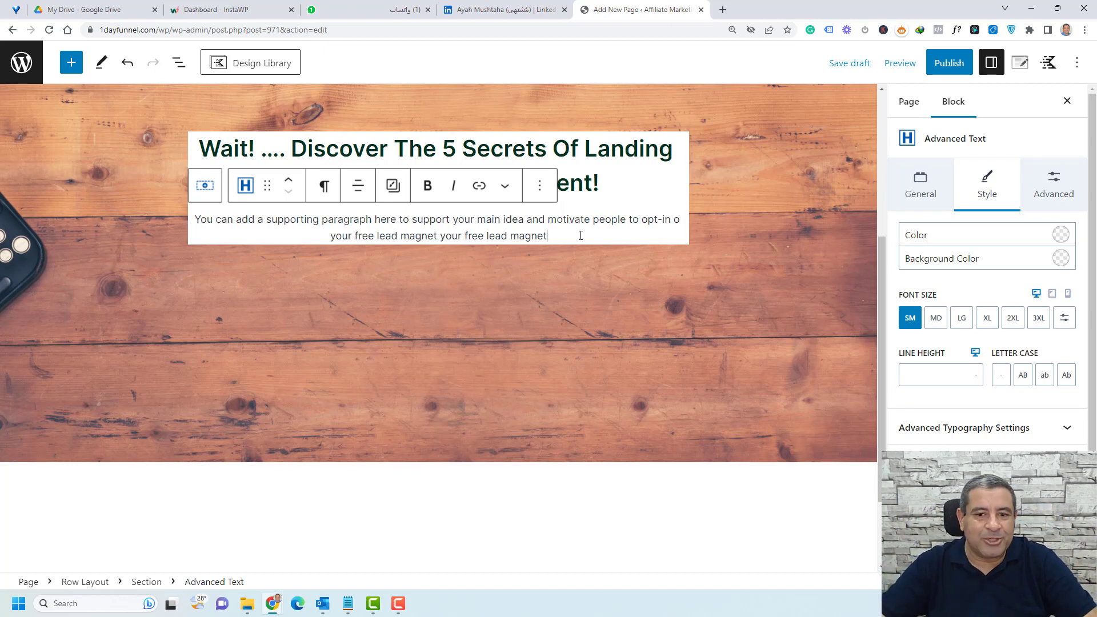
click(543, 186)
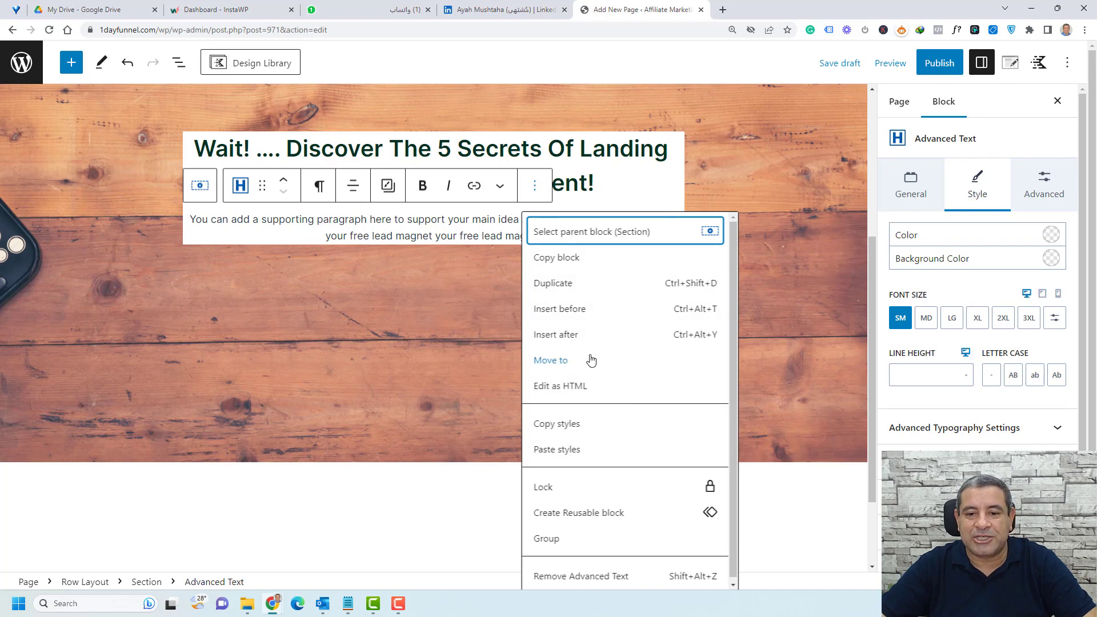
click(585, 335)
click(686, 252)
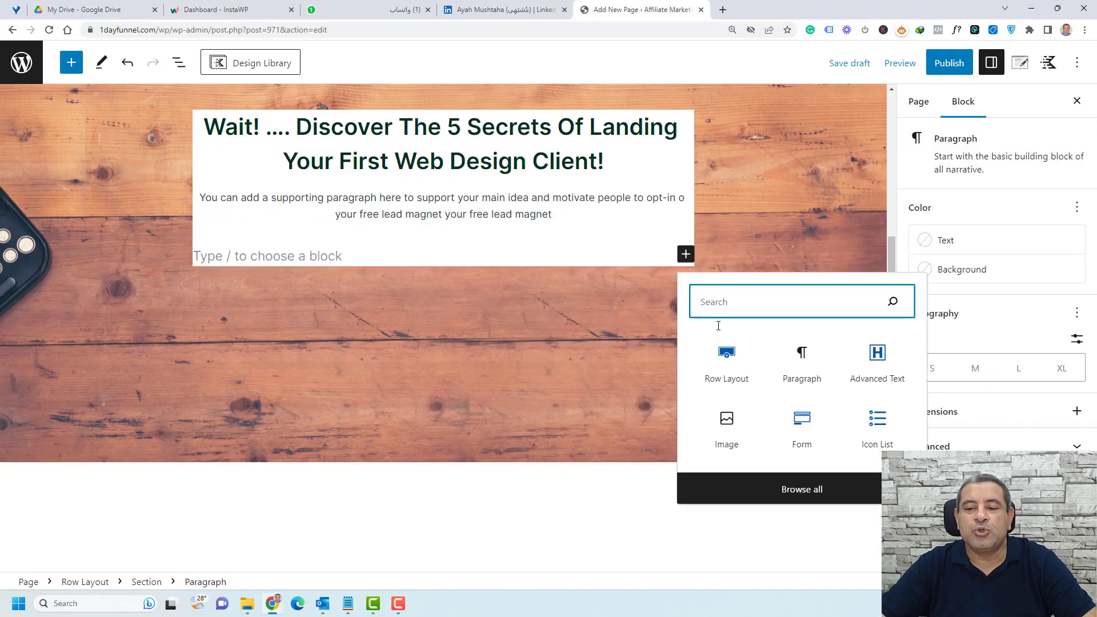
click(727, 365)
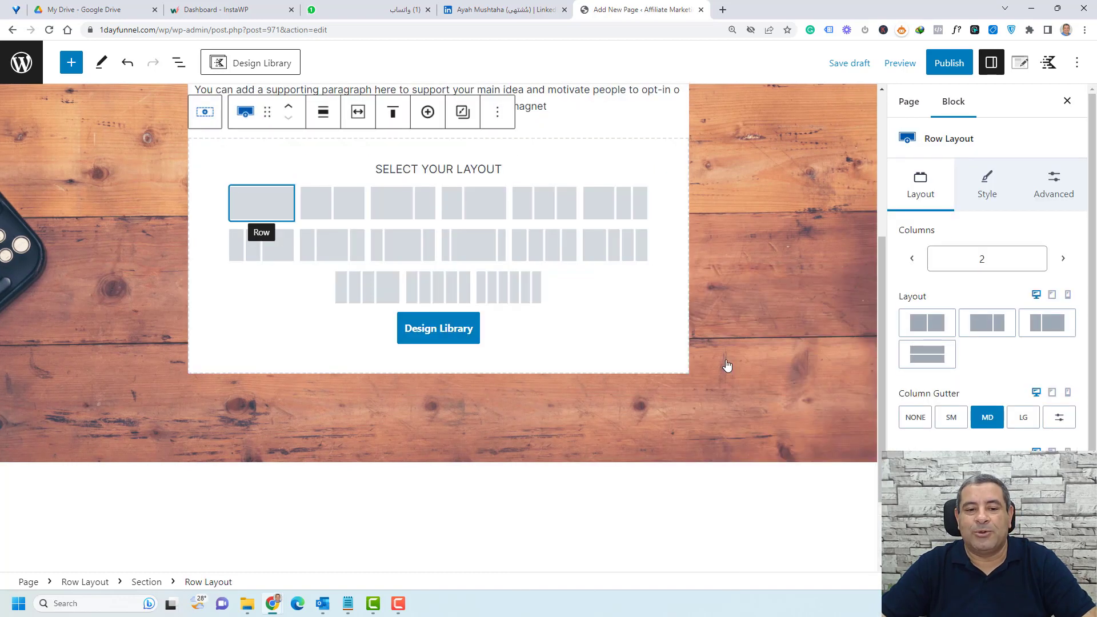
click(325, 212)
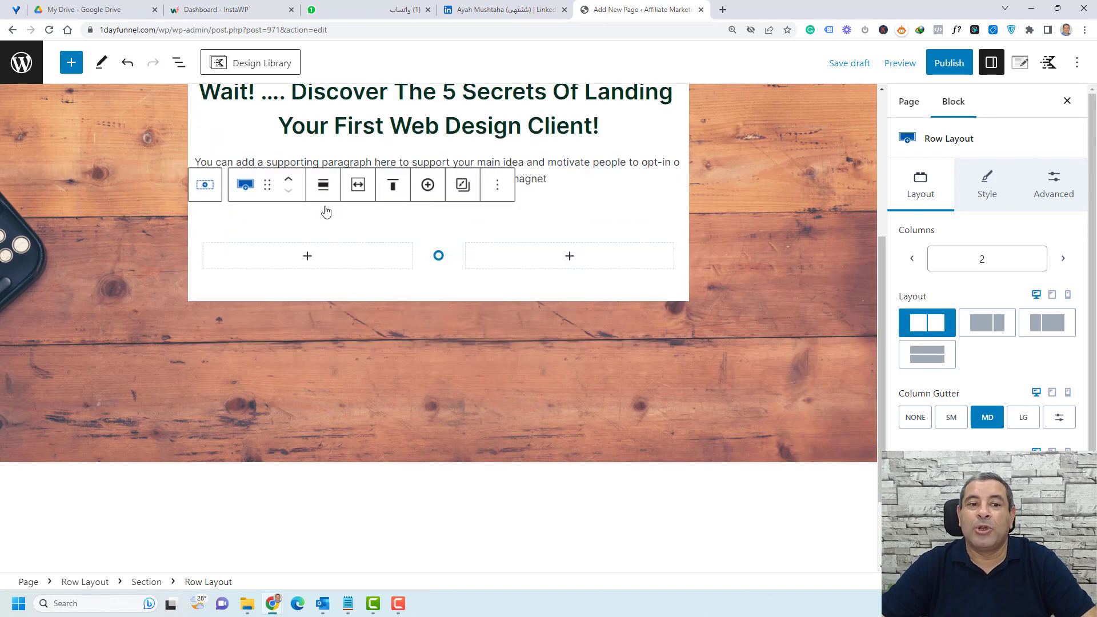
Step: Review the page's block hierarchy, from the outer Row Layout down to the nested two-column Row Layout
click(181, 66)
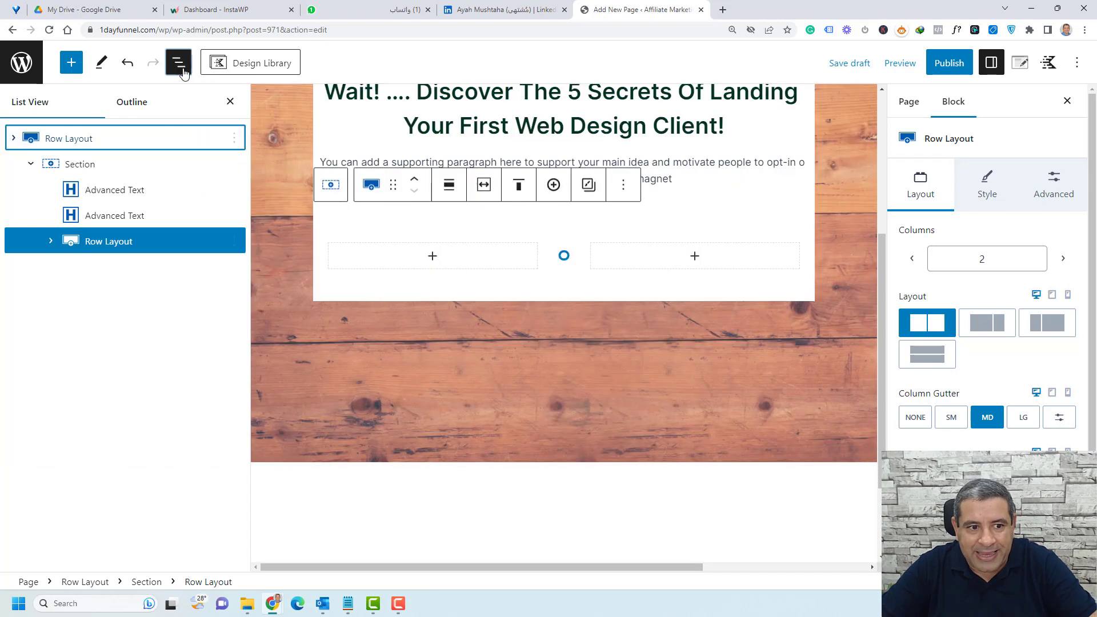
click(13, 139)
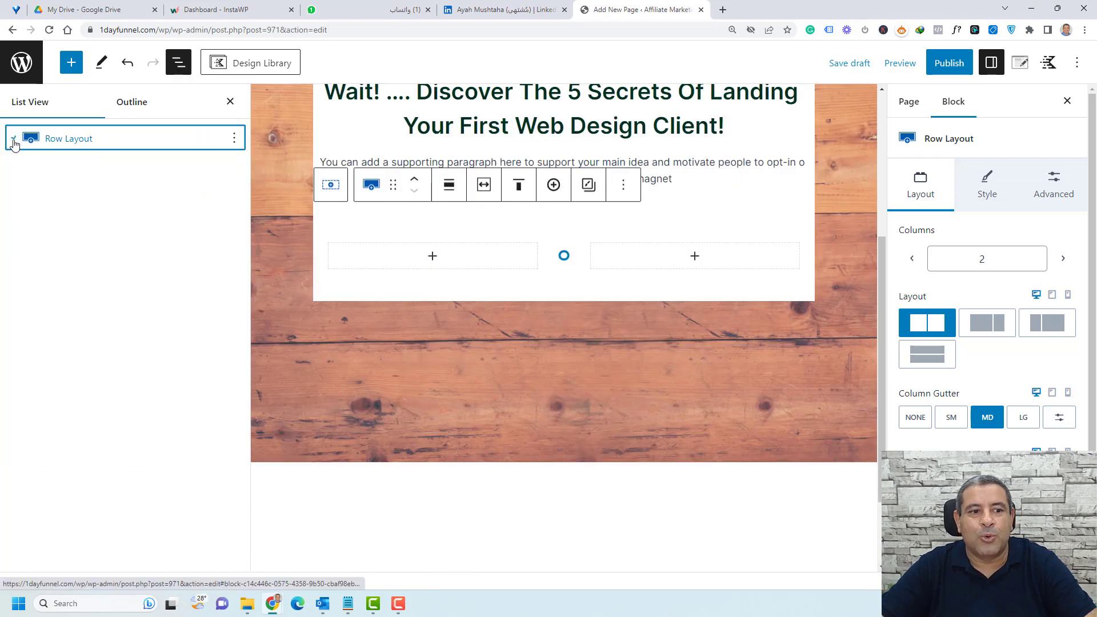
click(63, 140)
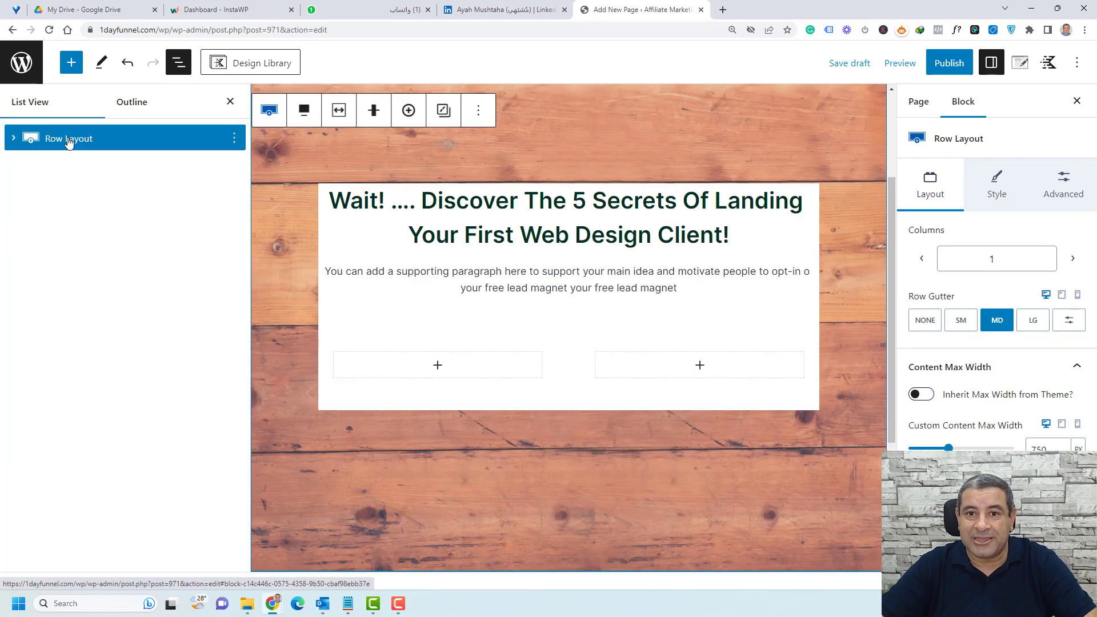
click(15, 144)
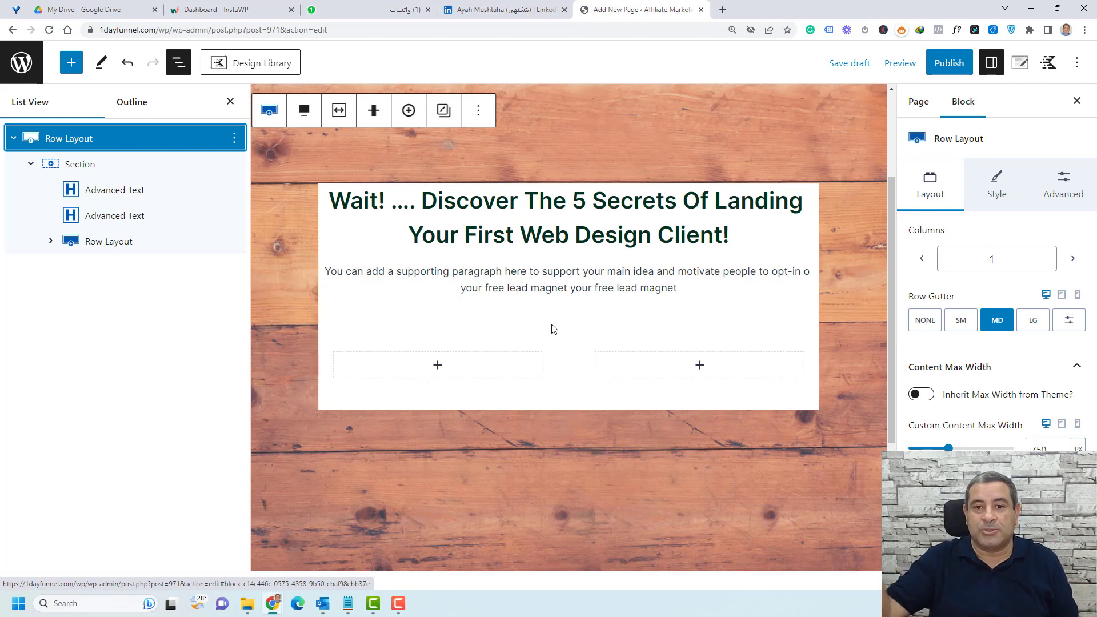
click(230, 101)
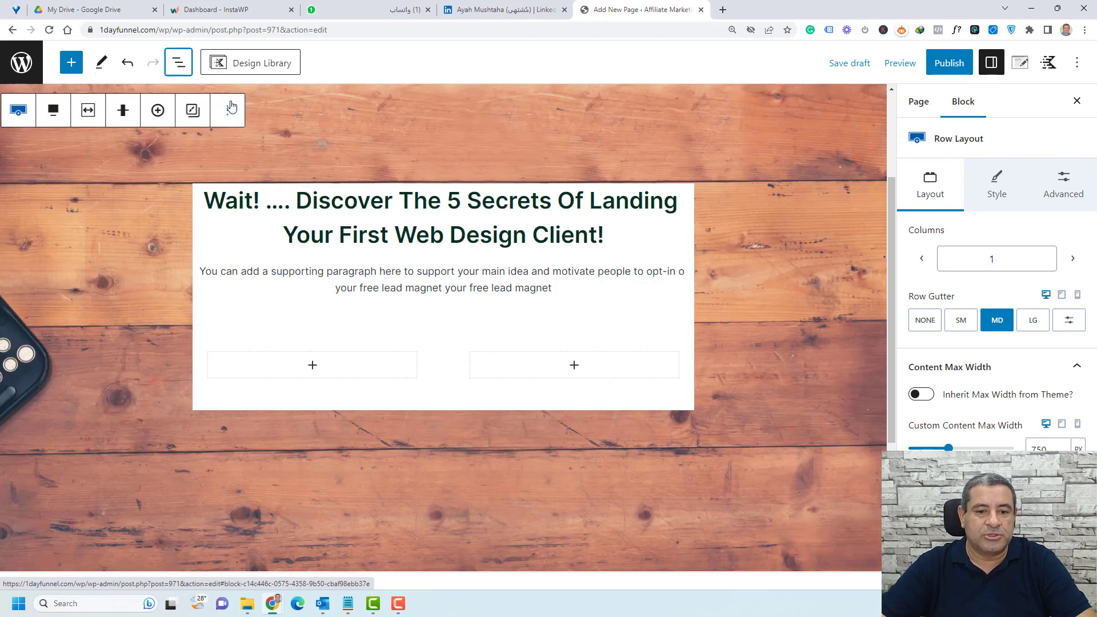
Step: Add an Image block to the first column using Selling-Property-Ebook-Cover-.jpg from the media library
click(327, 366)
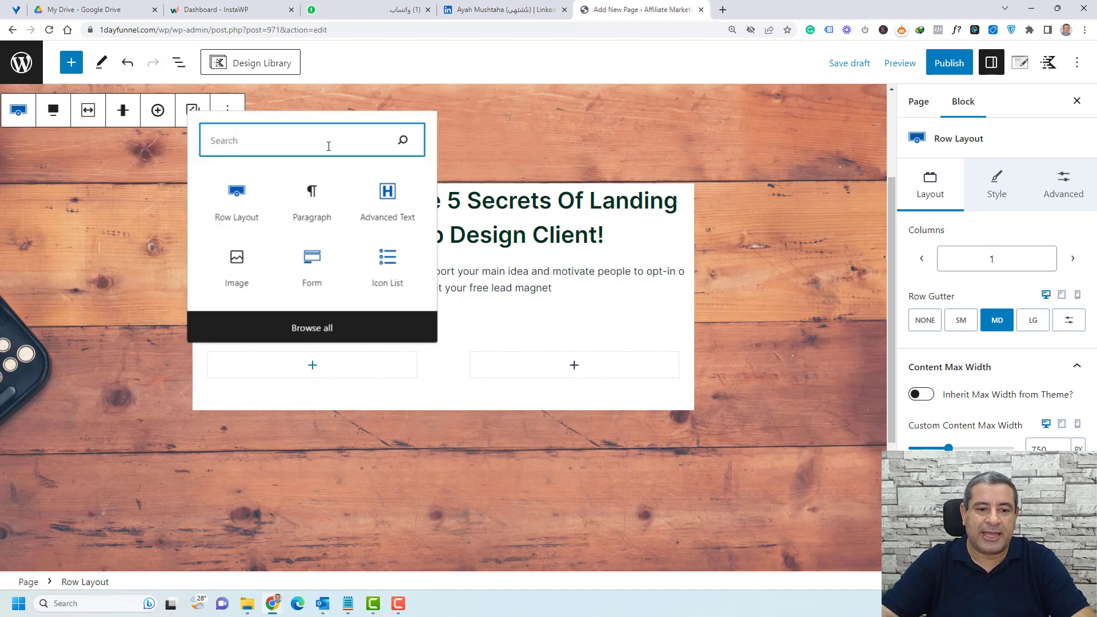
text(image)
click(235, 129)
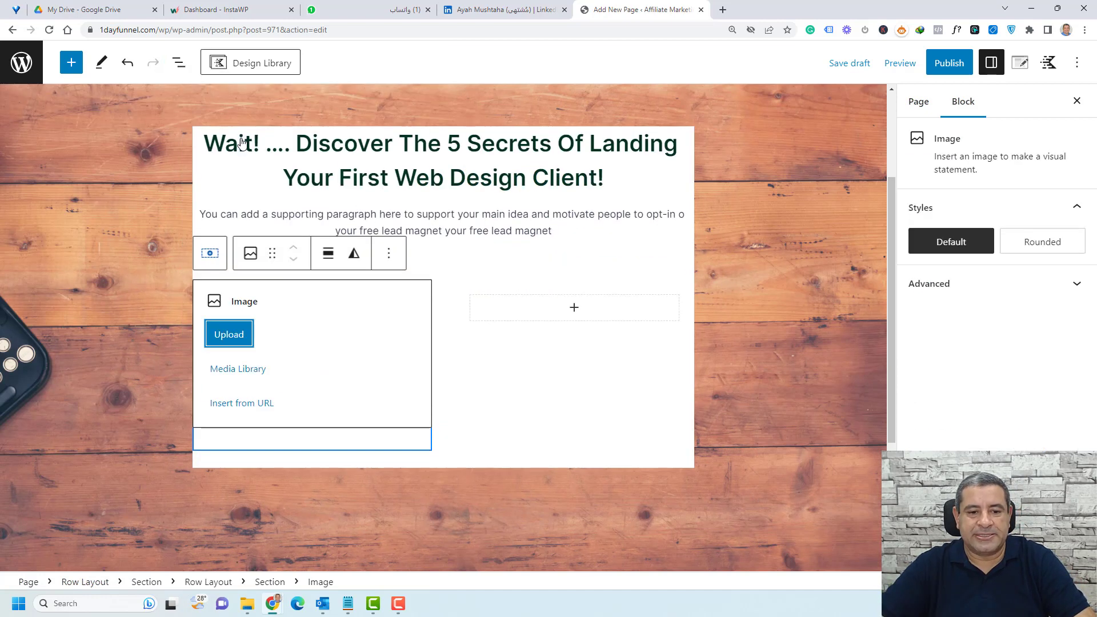
click(247, 374)
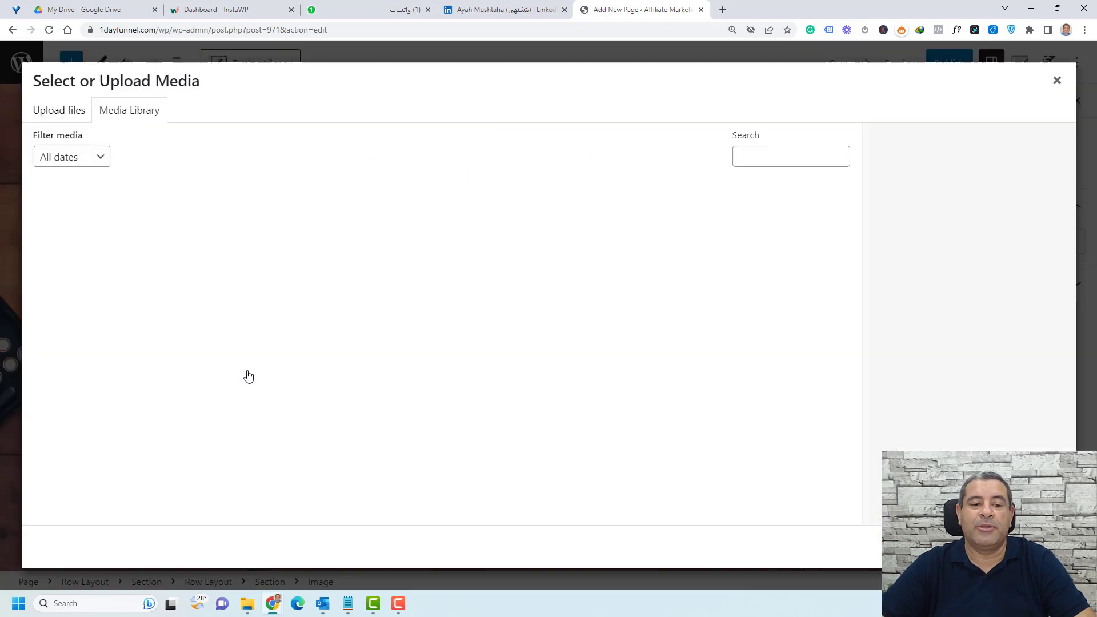
click(765, 227)
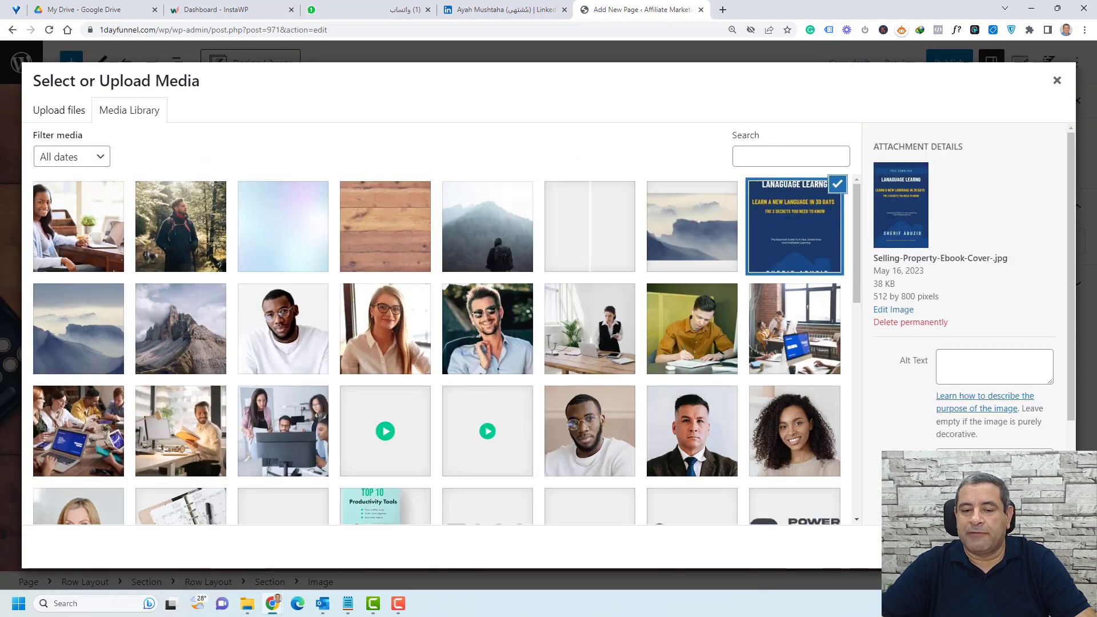
click(1037, 548)
Step: Shrink the ebook cover image to about two-thirds of its column width and align it to the center
scroll(332, 327, down, 2)
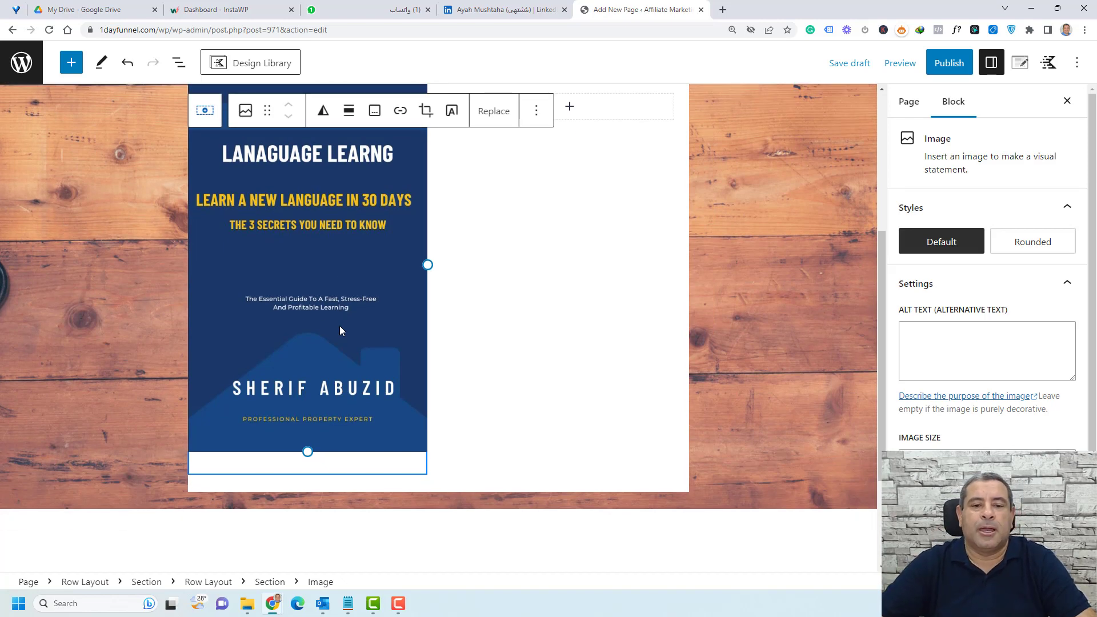
scroll(341, 331, up, 3)
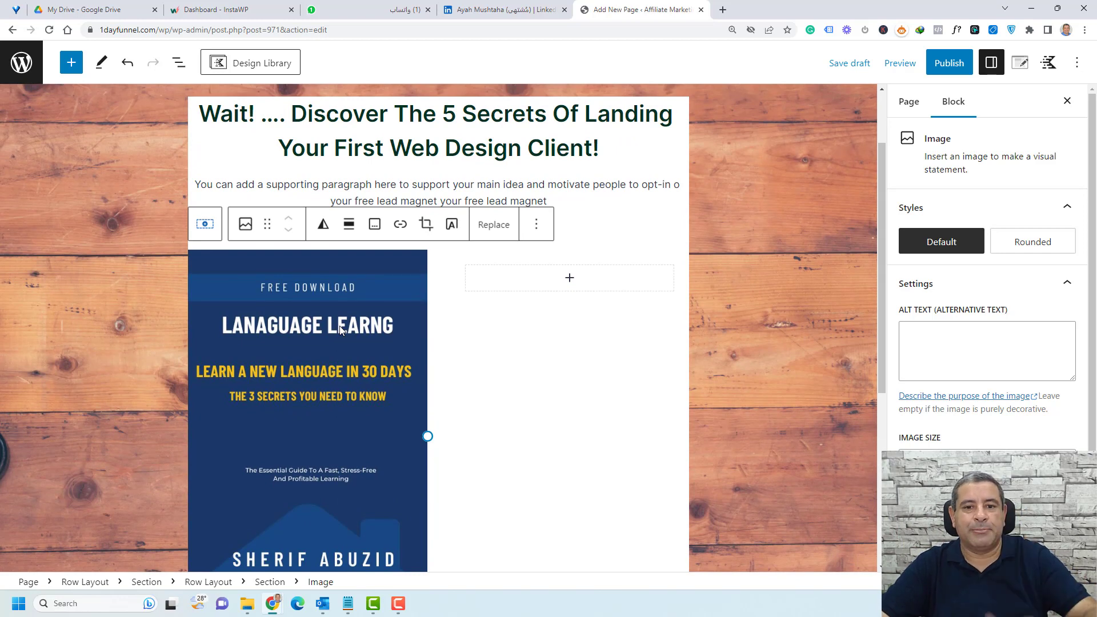
scroll(340, 331, down, 3)
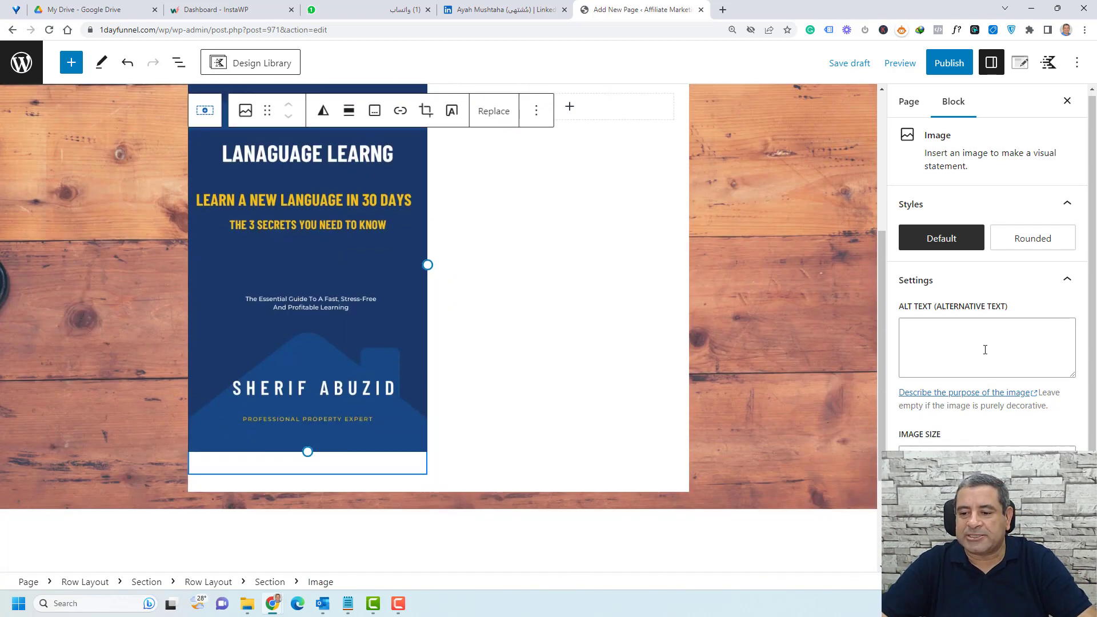
scroll(985, 350, down, 1)
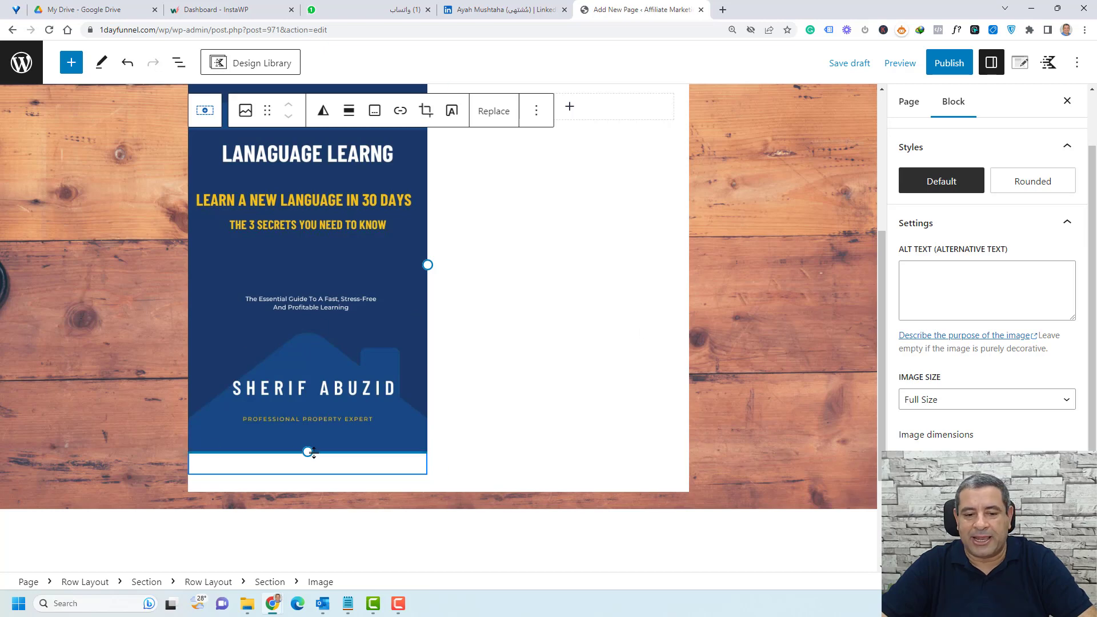
drag(309, 452, 319, 334)
scroll(286, 269, up, 2)
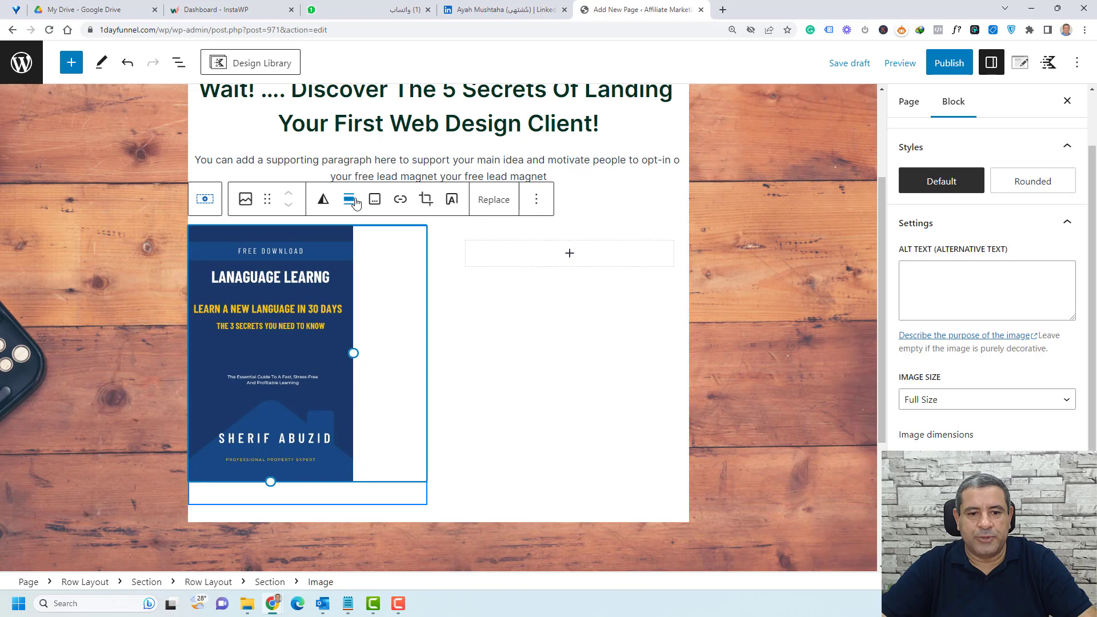
click(355, 201)
click(391, 298)
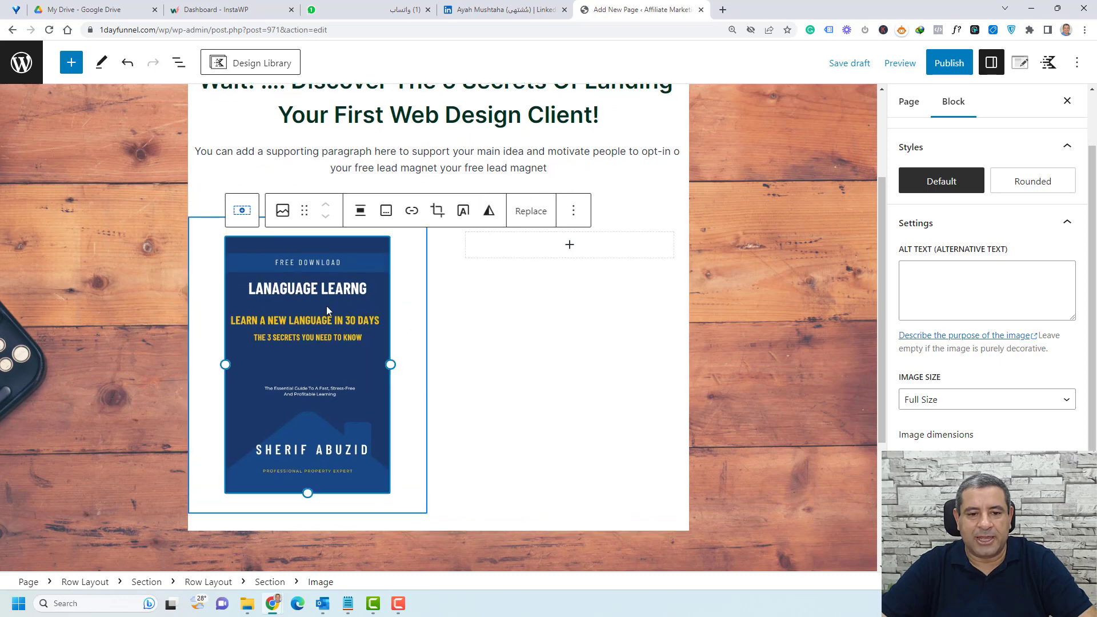
Step: Add an Icon List to the second column with four items reading "Discover The 5 Secrets Of Landing Your First"
click(538, 257)
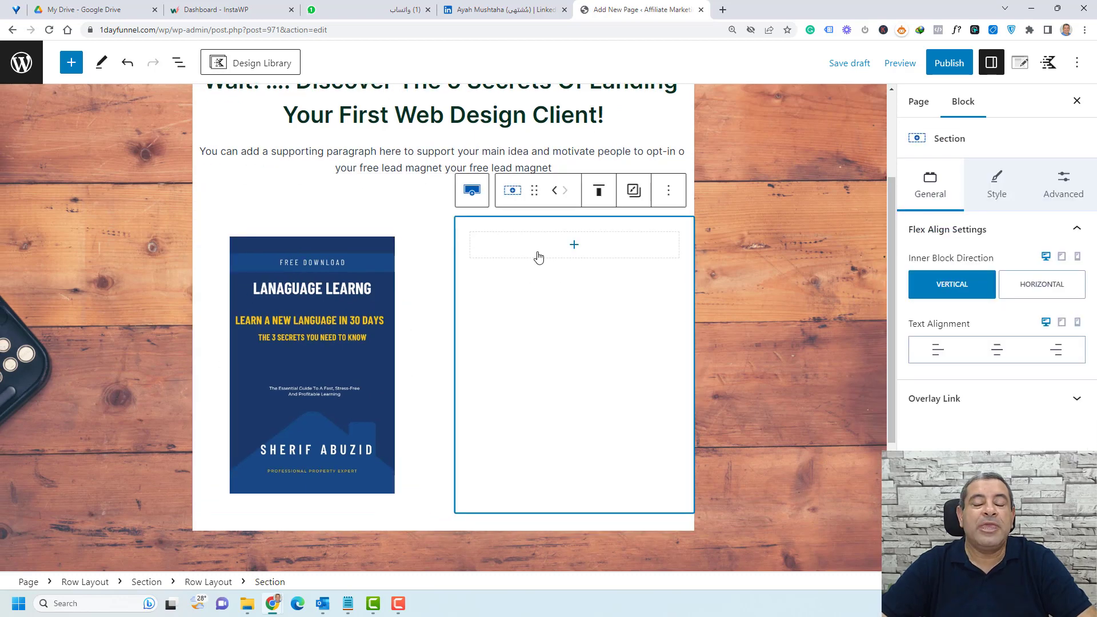
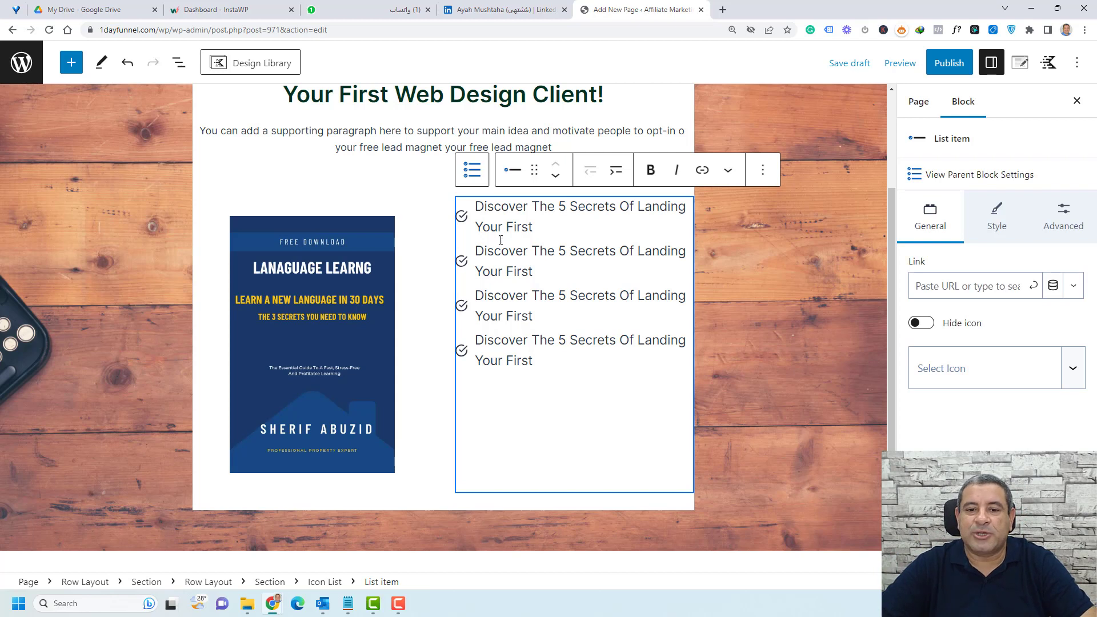
double_click(507, 229)
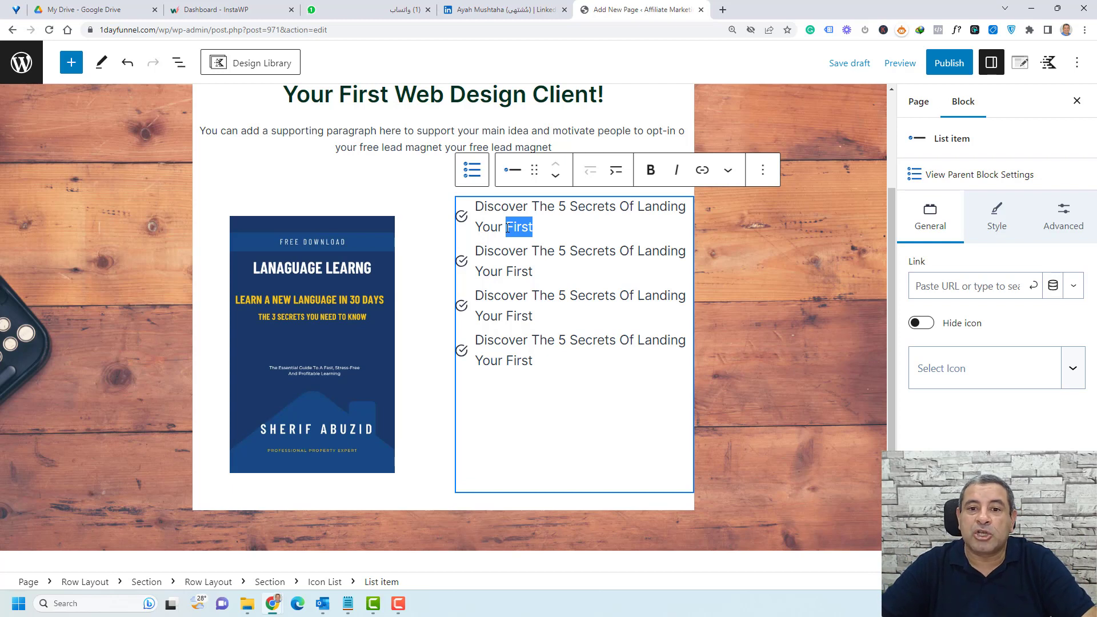
Step: Change the icon for the whole Icon List to a circled right arrow
click(321, 583)
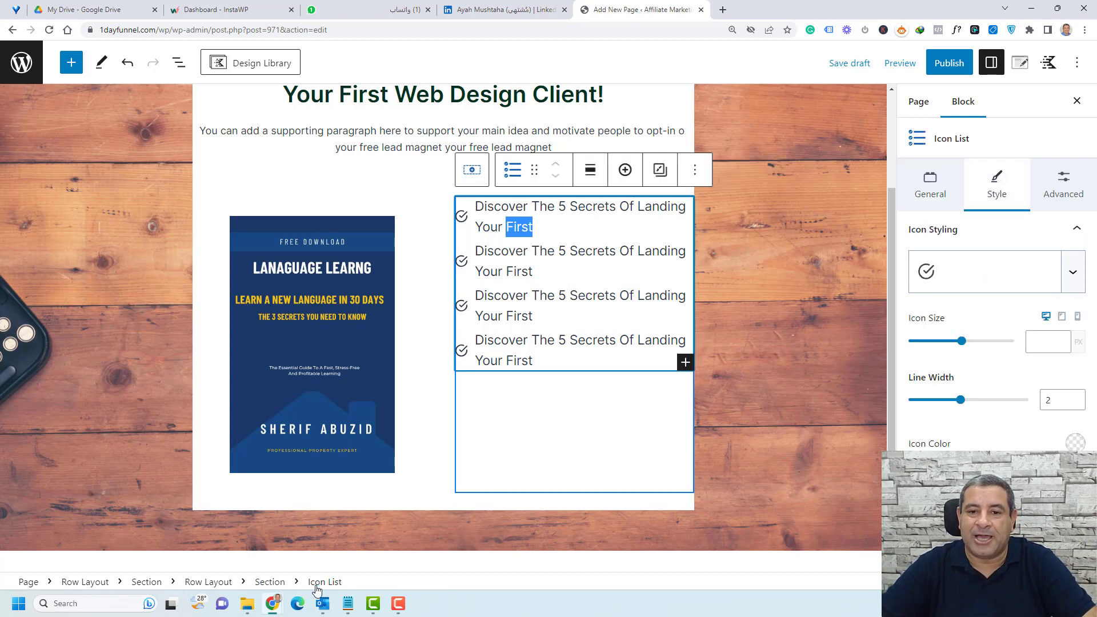
click(592, 254)
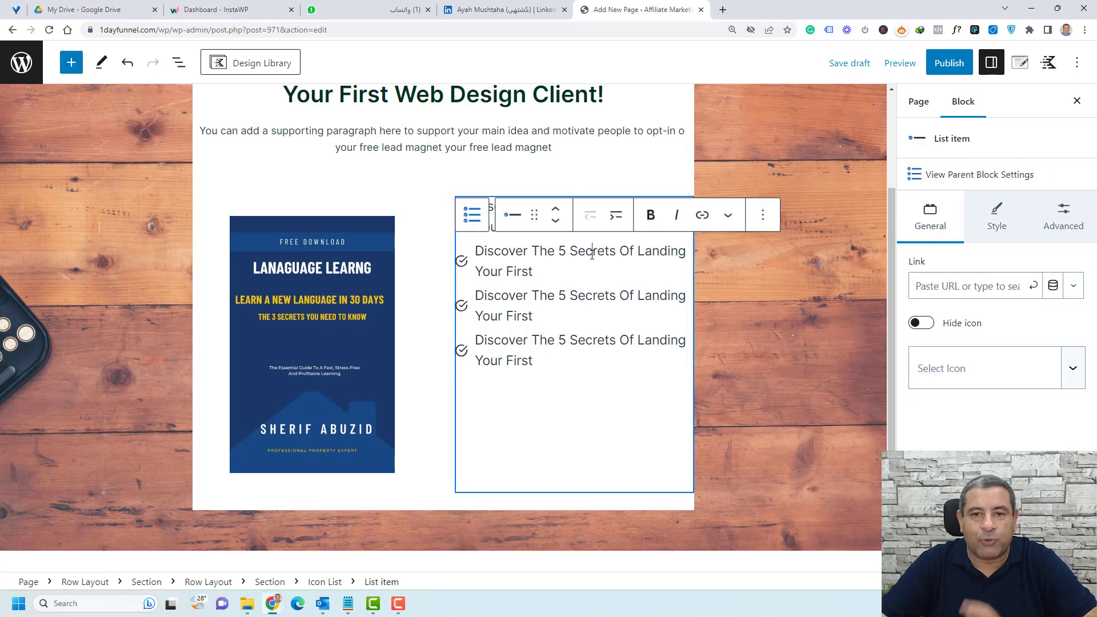
click(1003, 227)
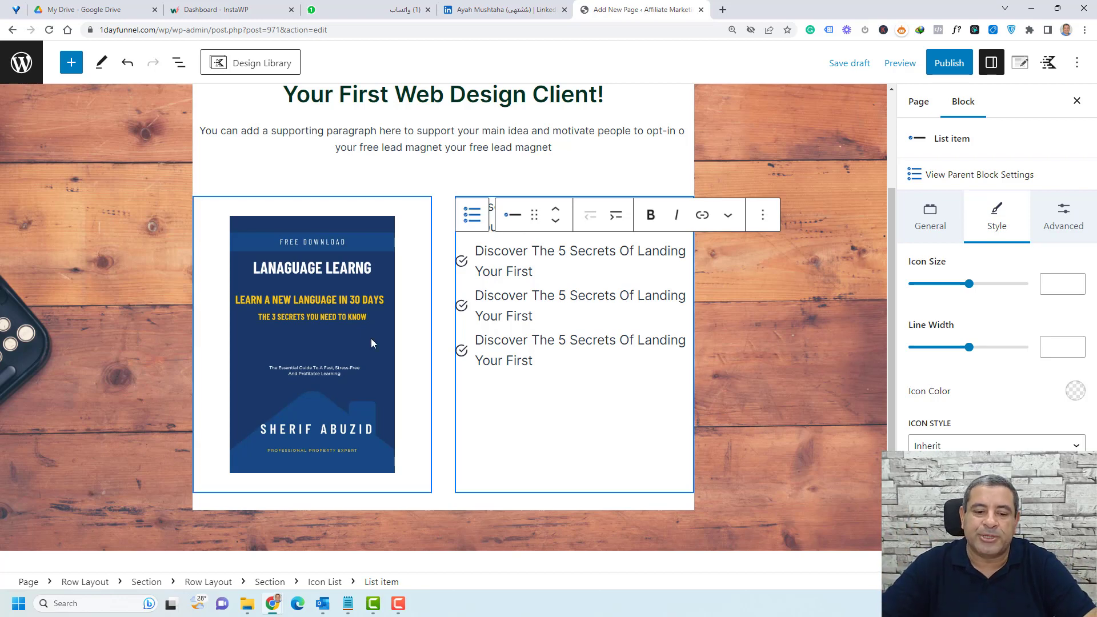
click(325, 583)
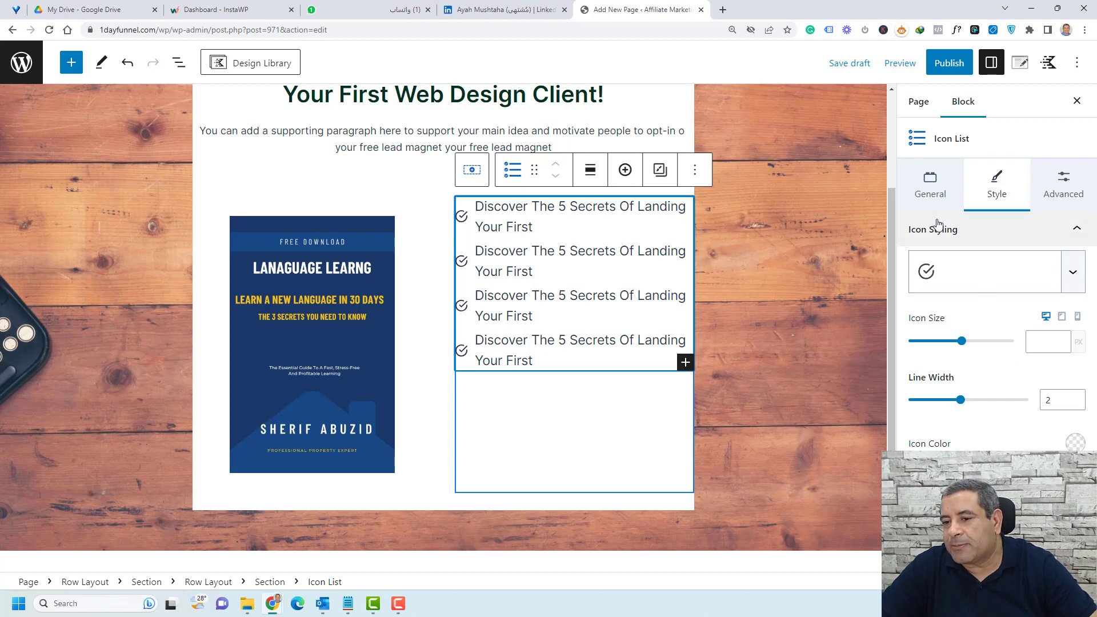
click(1078, 282)
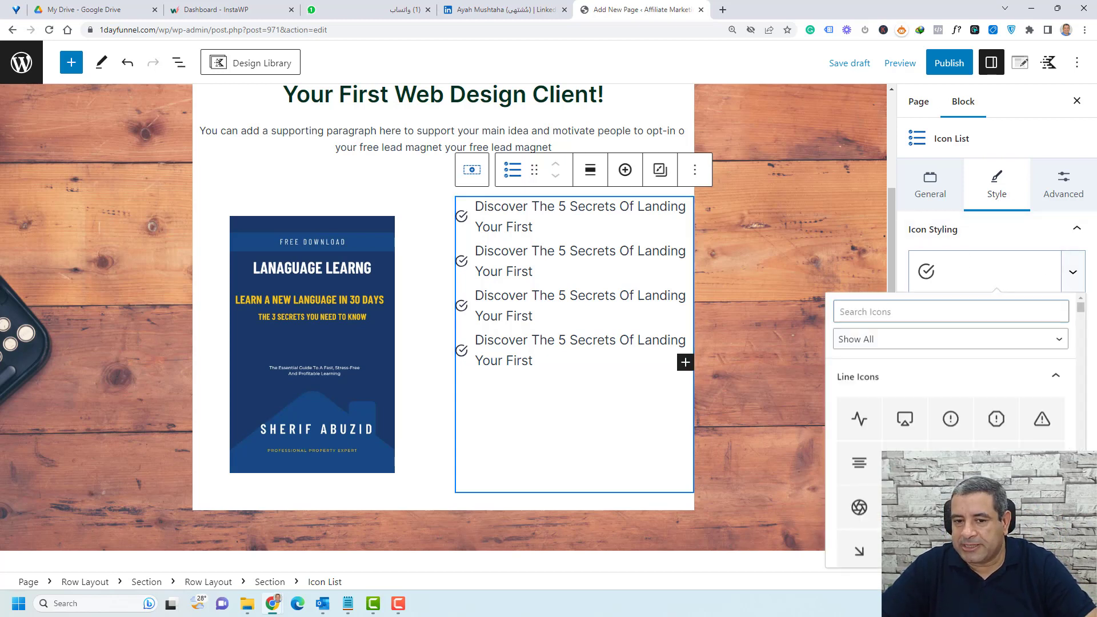
click(995, 417)
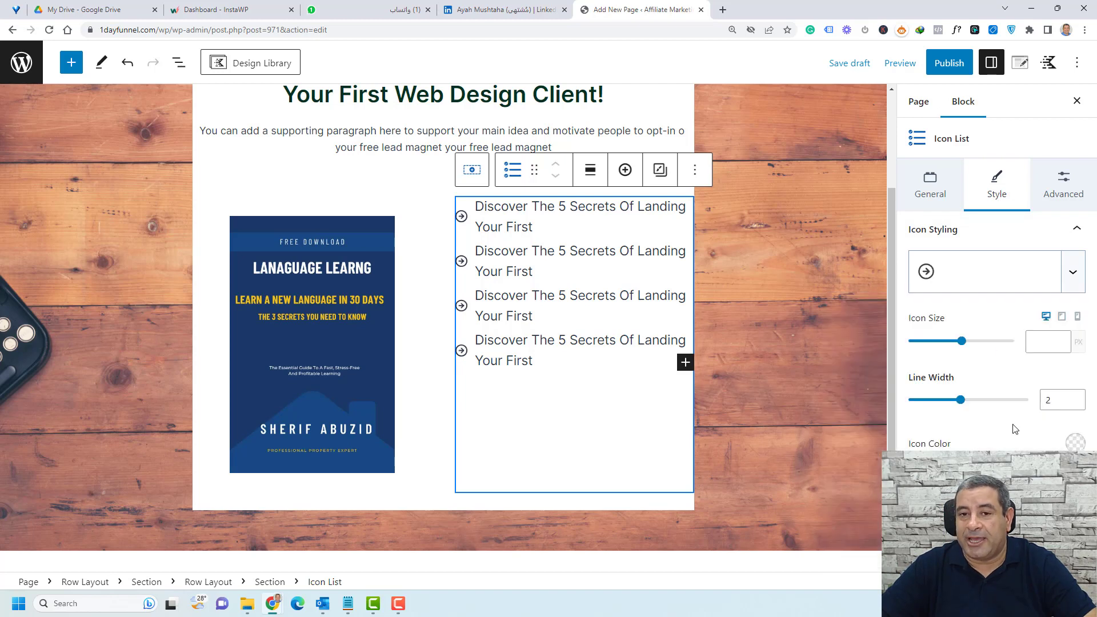
Step: Set the Icon List's icon size to 20 px
click(1037, 342)
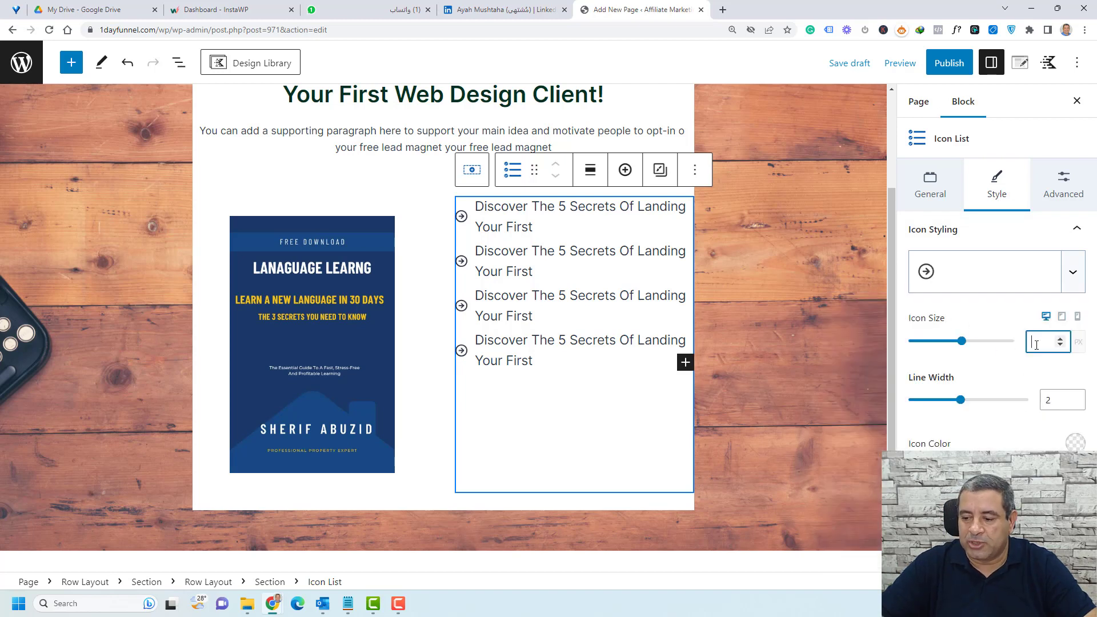
text(15)
double_click(1036, 343)
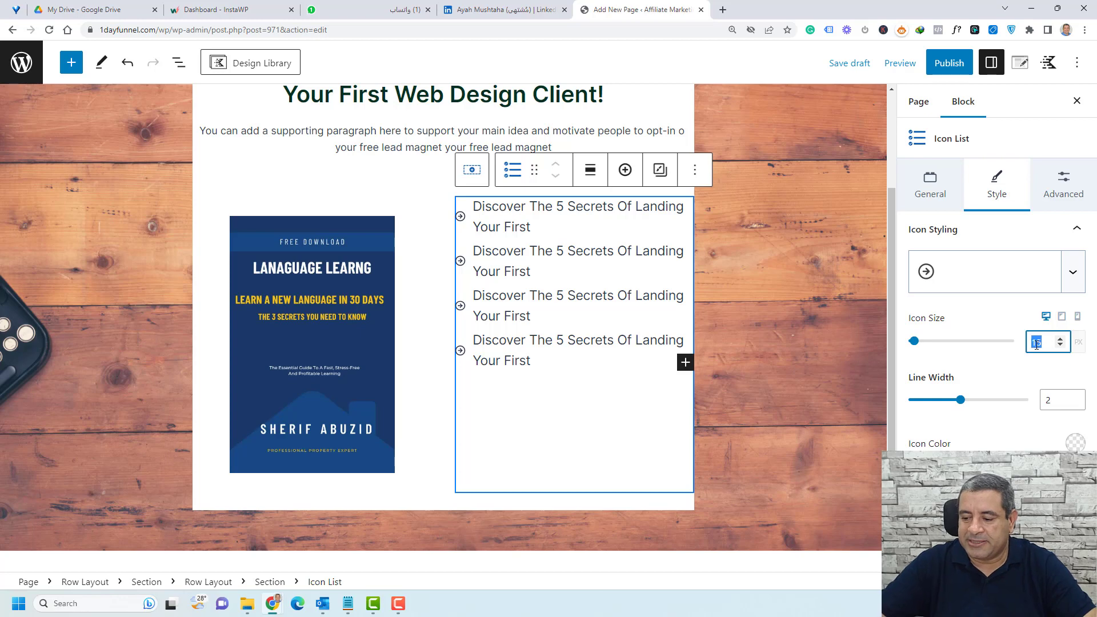
text(20)
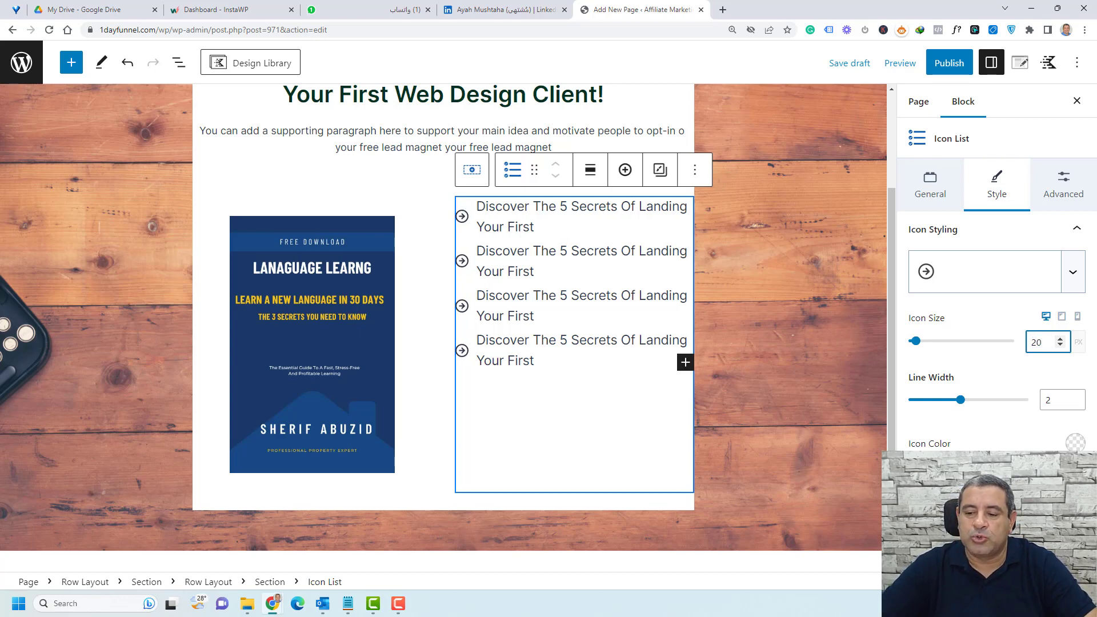
Step: Set the font size of the Icon List's text to SM
click(931, 544)
scroll(972, 343, down, 5)
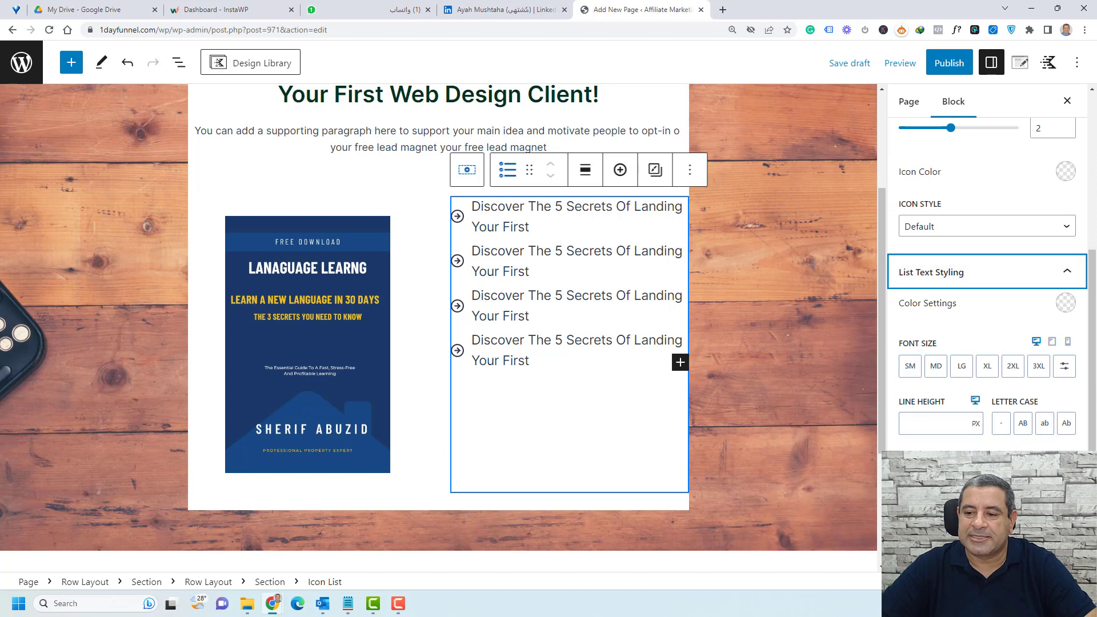
click(911, 368)
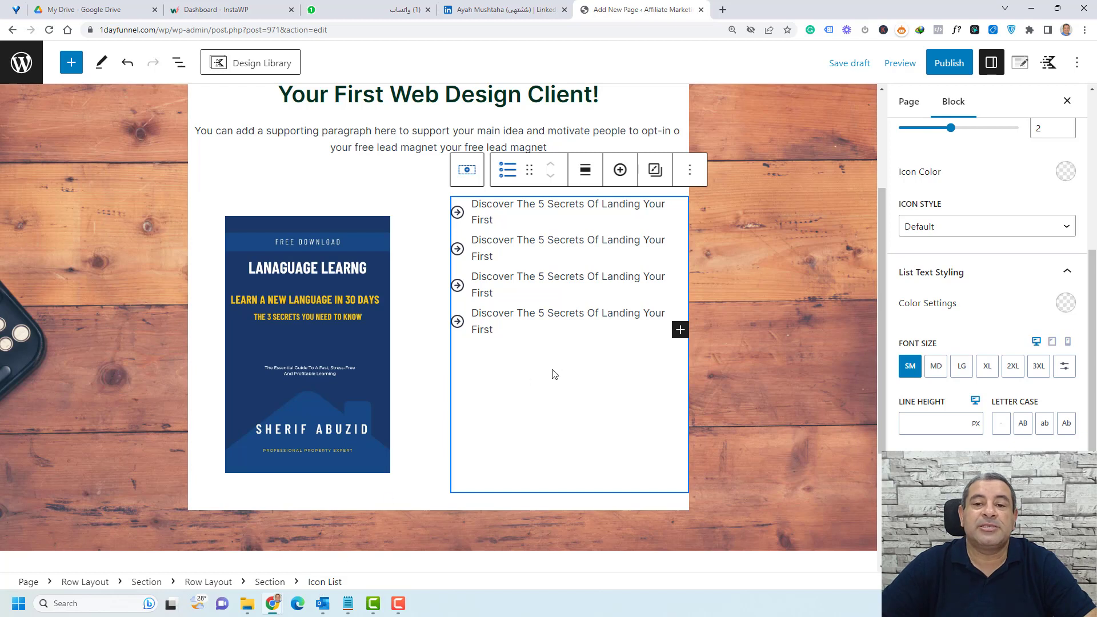
scroll(960, 367, up, 1)
scroll(961, 367, up, 5)
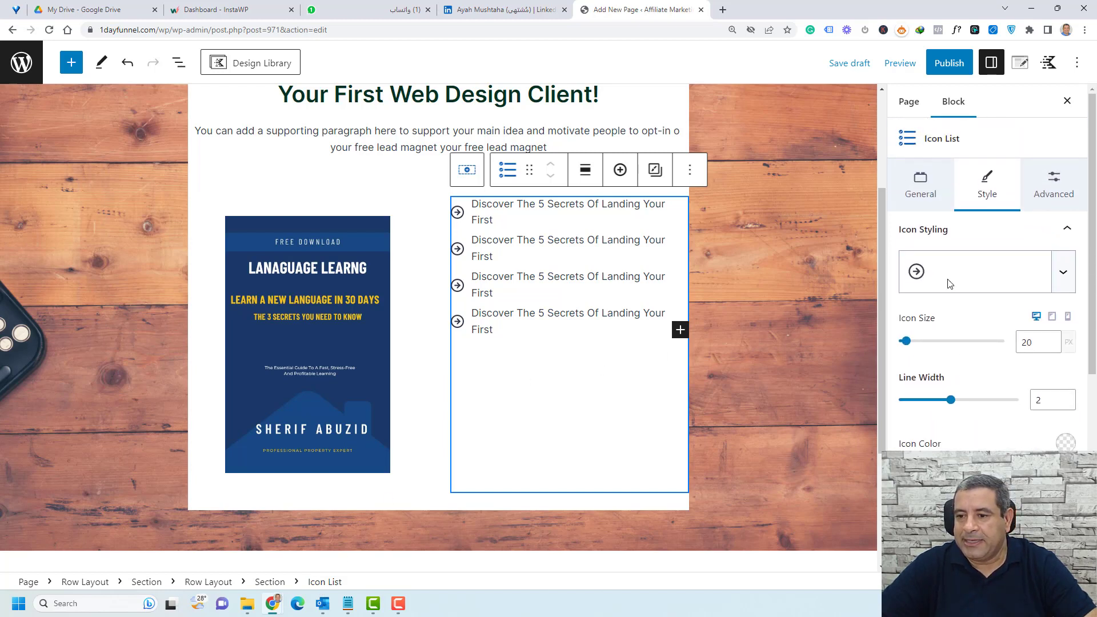
Step: Set the icon color of the whole Icon List to the palette green 11AE80
scroll(983, 376, down, 1)
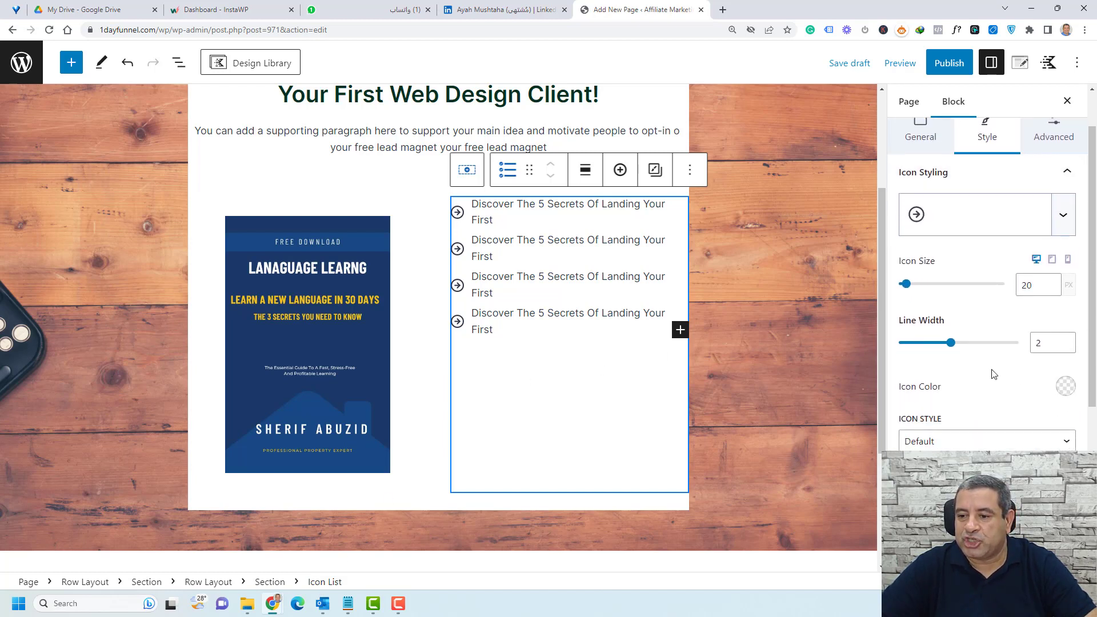
click(1067, 388)
click(889, 356)
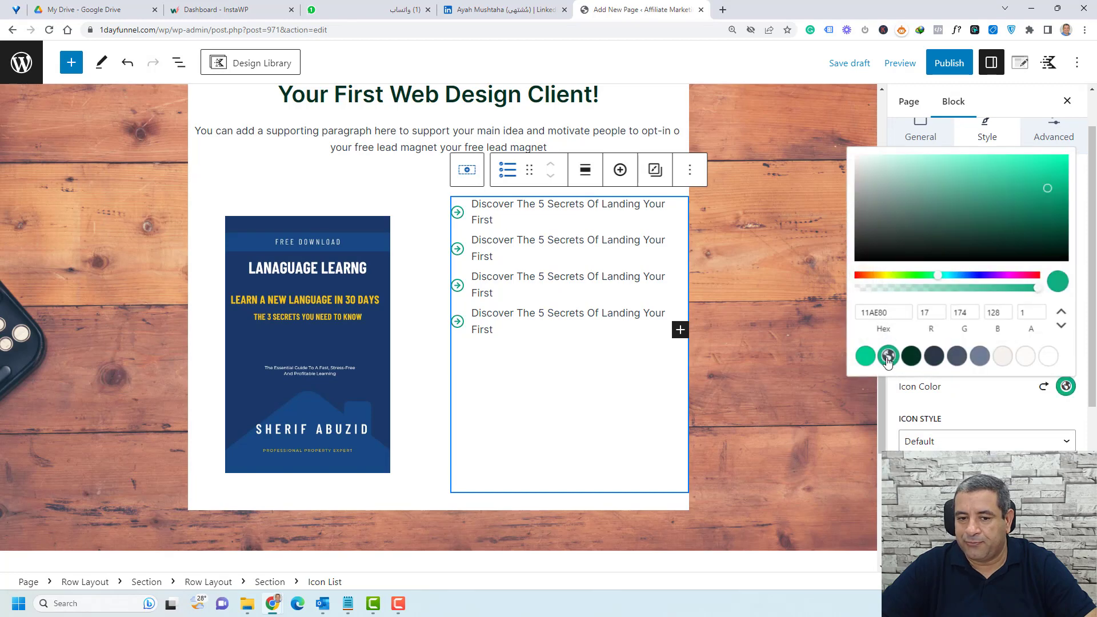
click(439, 352)
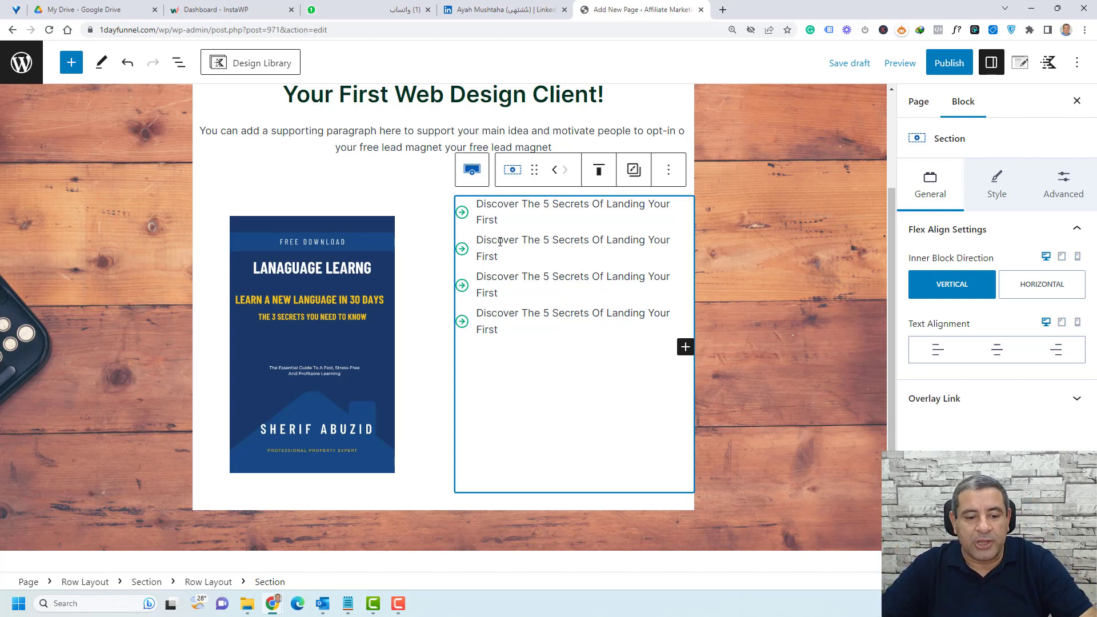
Step: Resize the two-column row holding the ebook cover and list to 45% and 55%, and set its column gutter to None
click(212, 583)
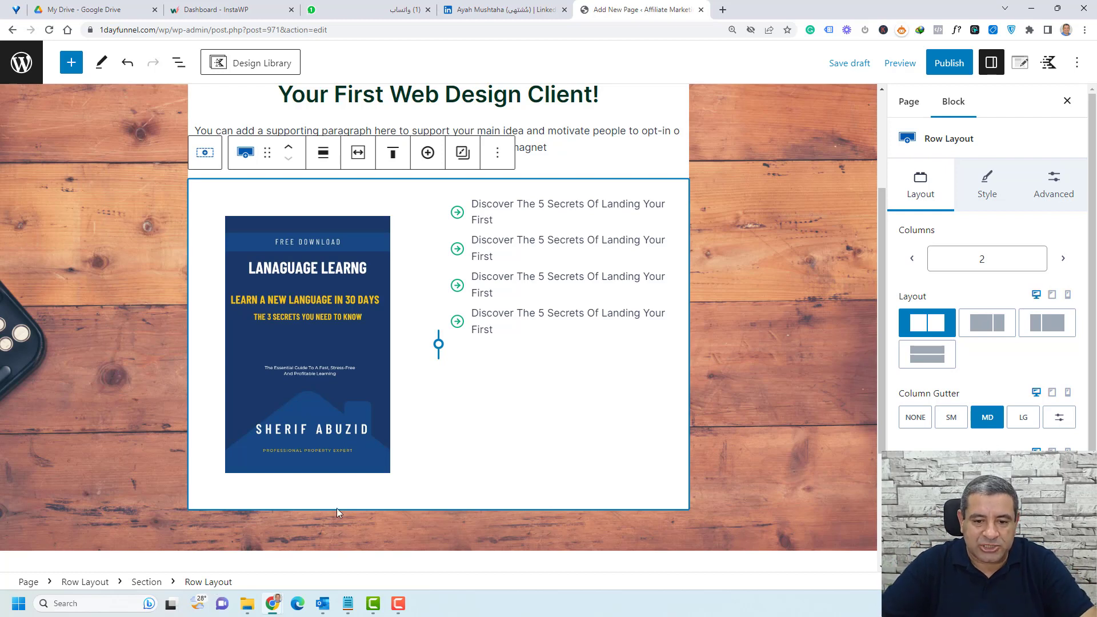
mouse_move(433, 345)
drag(433, 347, 419, 347)
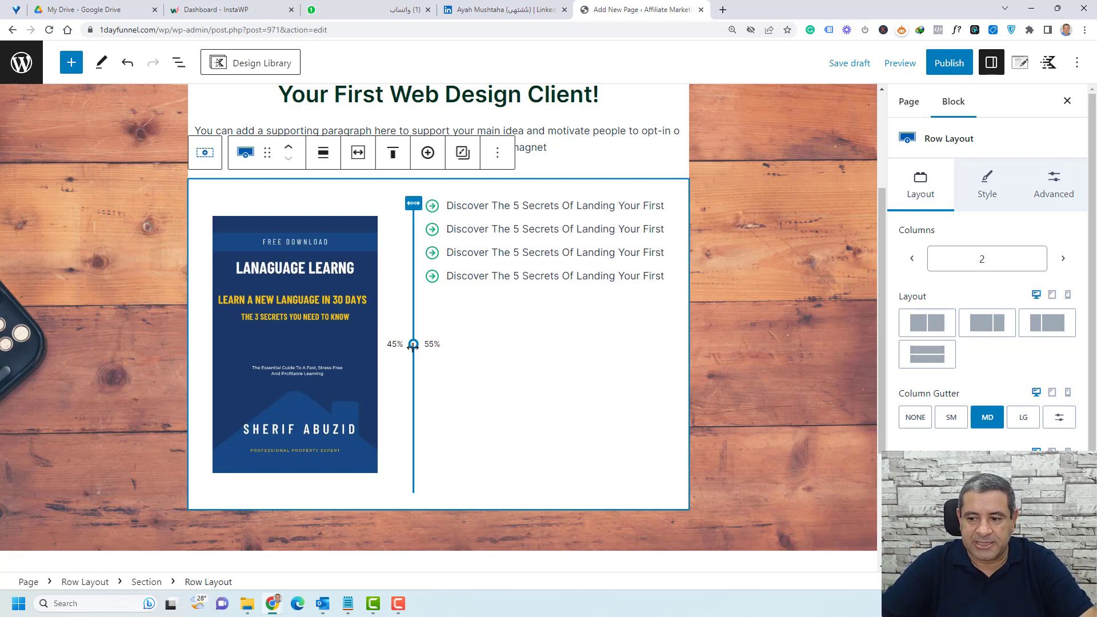
click(920, 421)
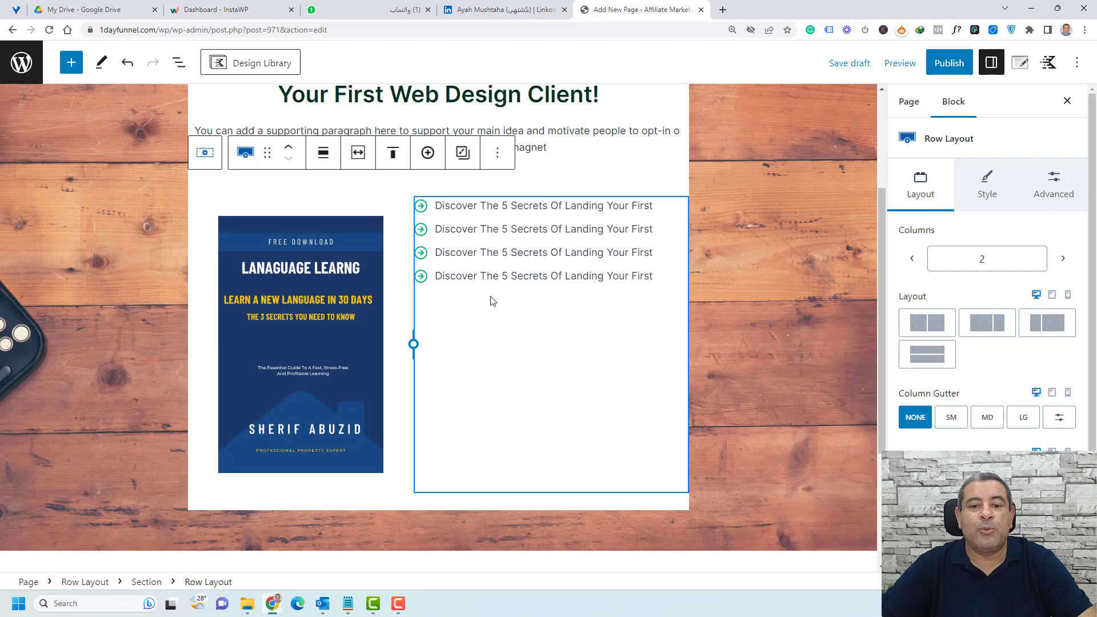
Step: Insert an Advanced Text block above the Icon List reading "Here is what you will get with this checklist:"
click(499, 249)
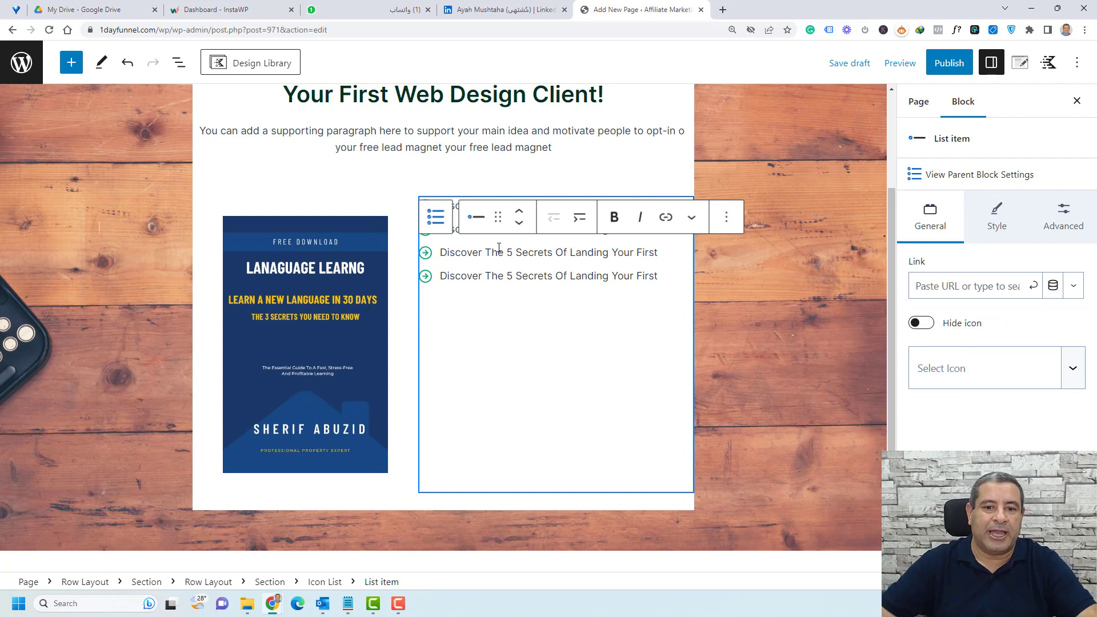
click(326, 582)
click(658, 170)
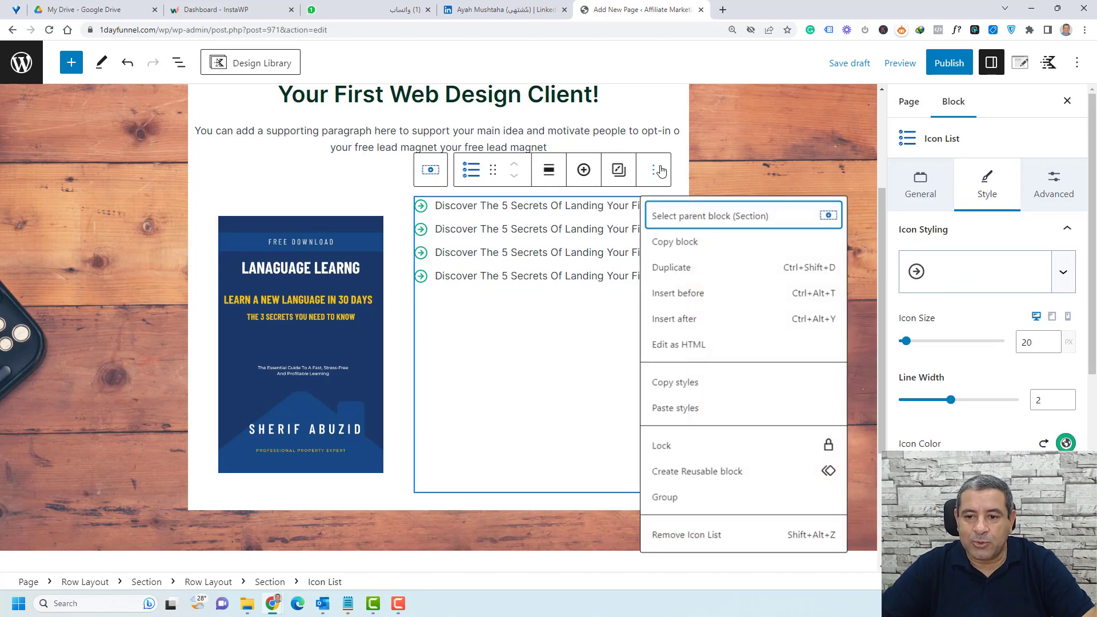
click(707, 293)
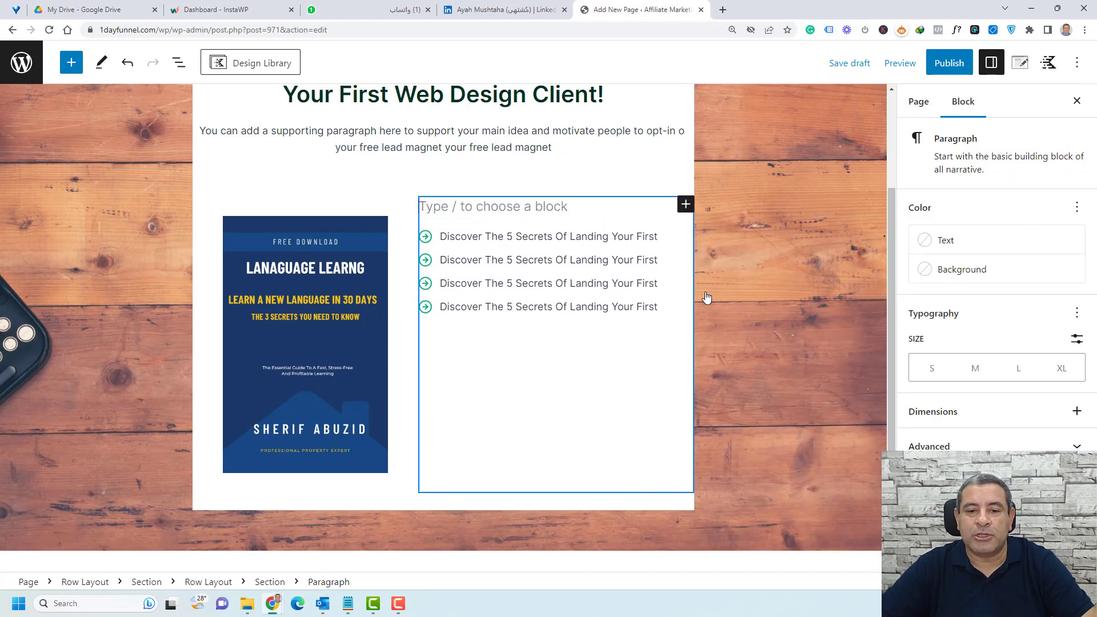
text(Here Is What You Will Get With This Checklist:)
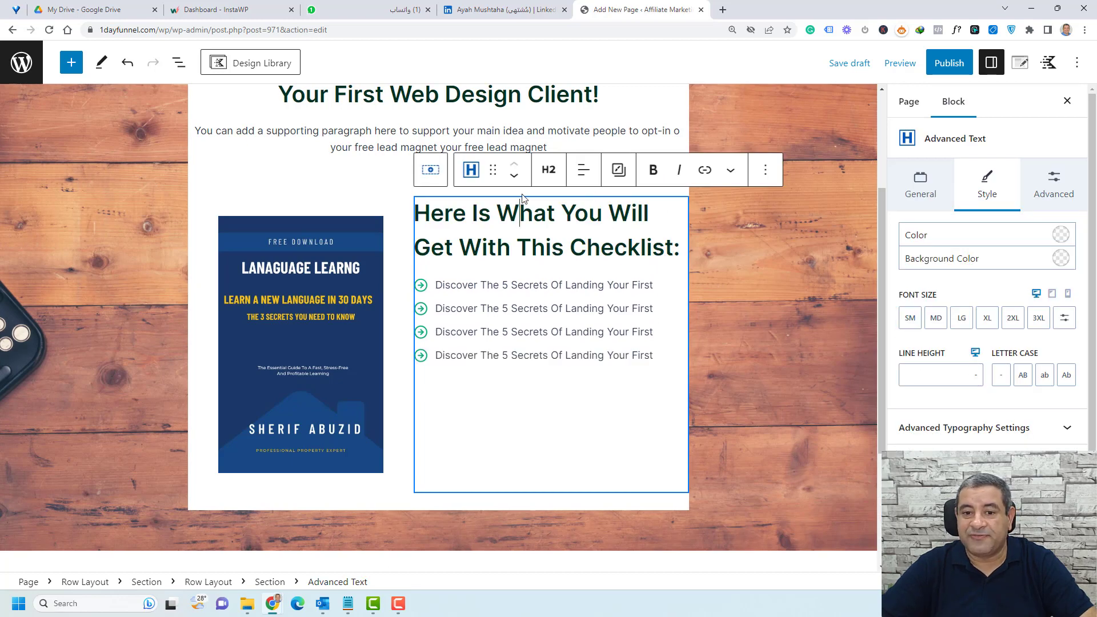
Step: Change the checklist intro text from a heading to a paragraph and set its font size to SM
click(549, 170)
click(589, 398)
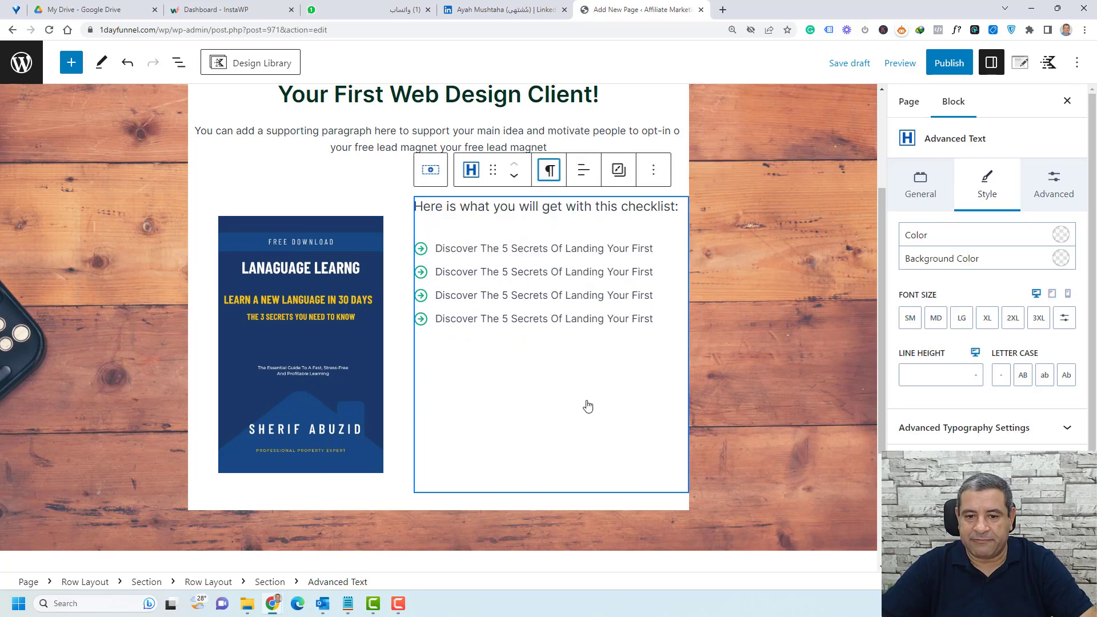
click(912, 318)
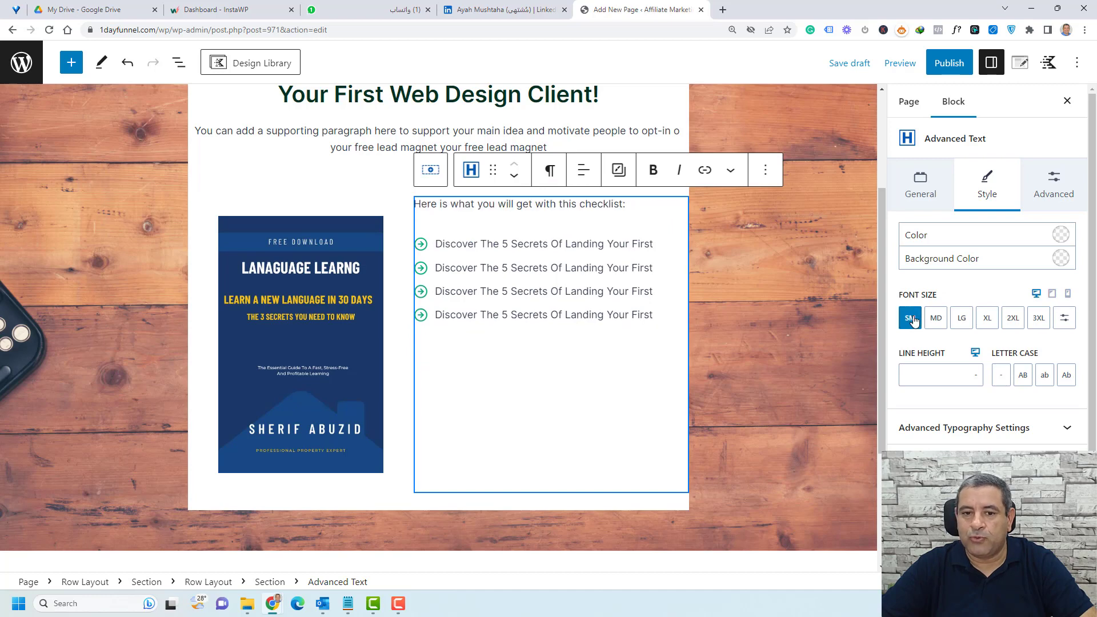
click(563, 242)
click(543, 228)
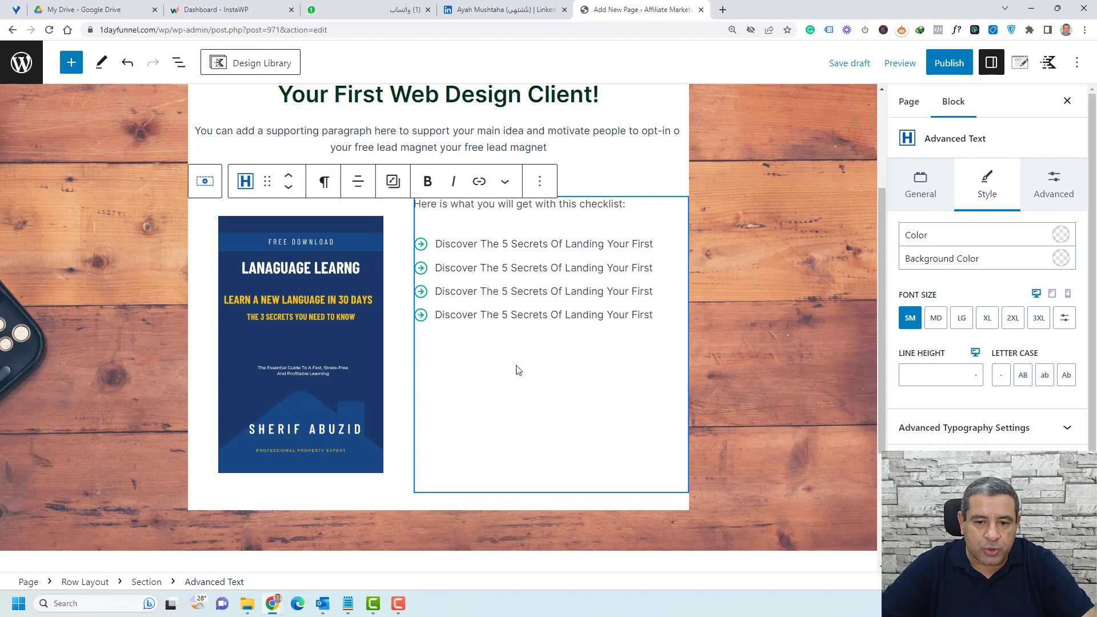
Step: Set a custom top margin of -15 px on the Icon List
click(538, 287)
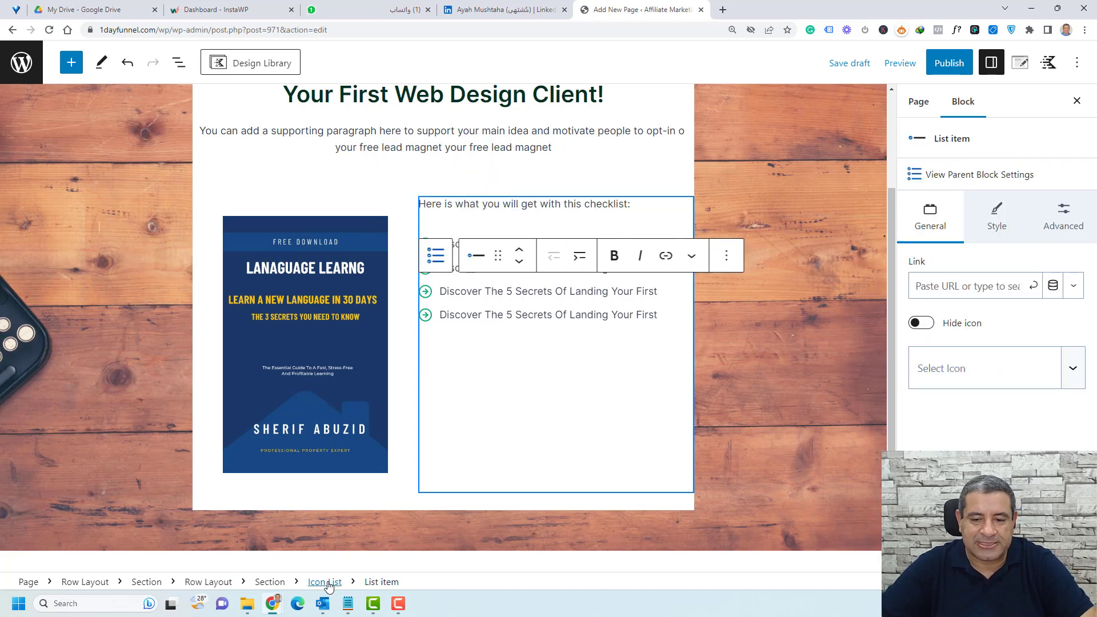
click(324, 582)
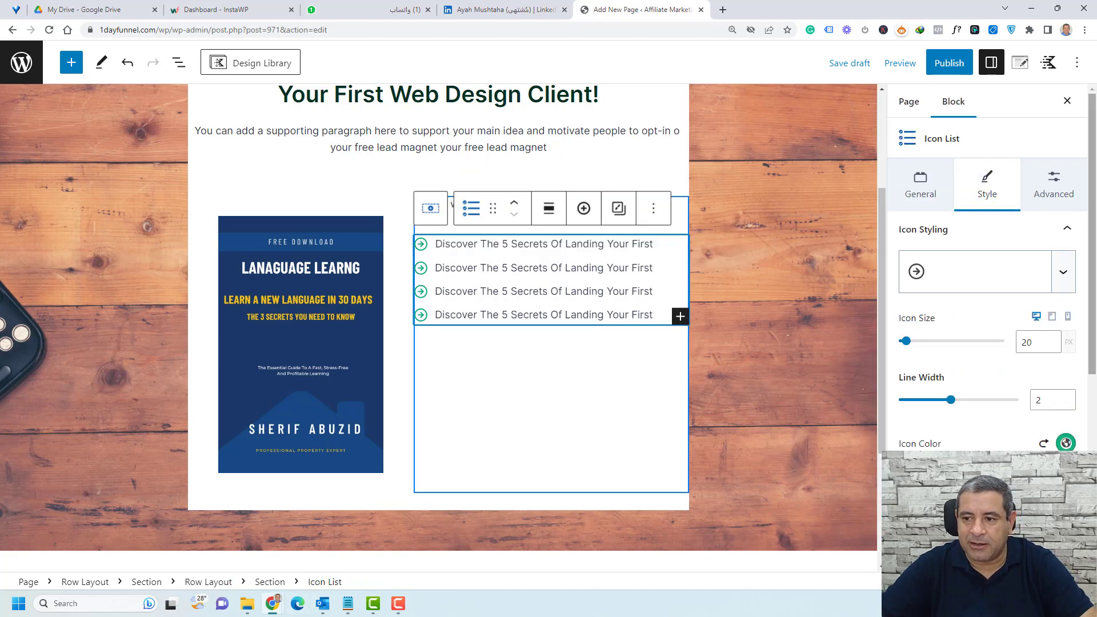
click(1049, 196)
click(931, 343)
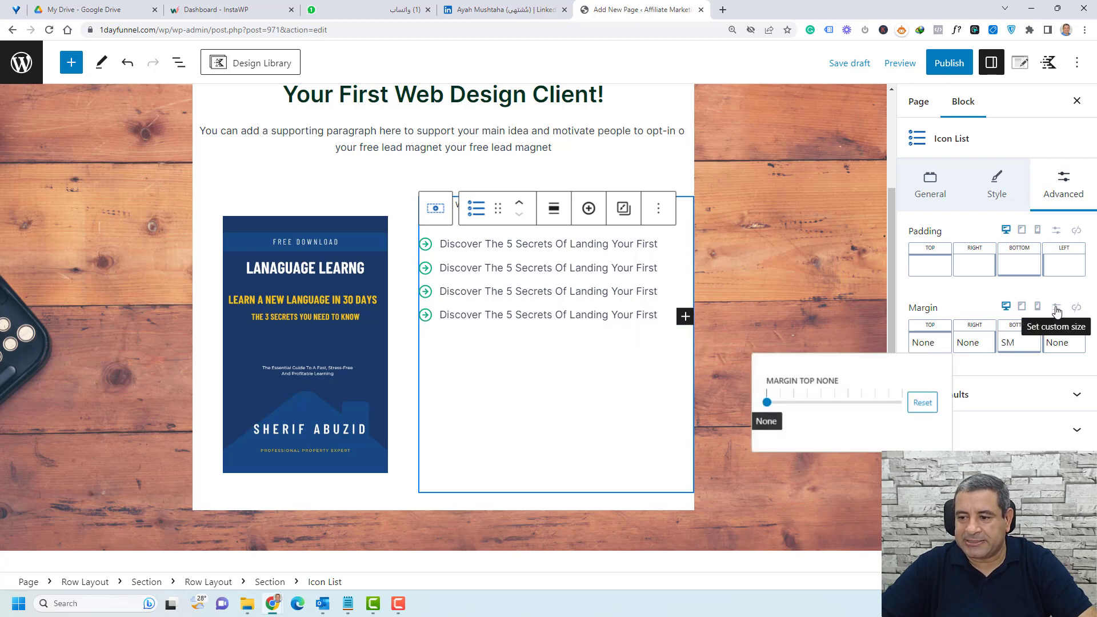
click(1057, 309)
click(928, 343)
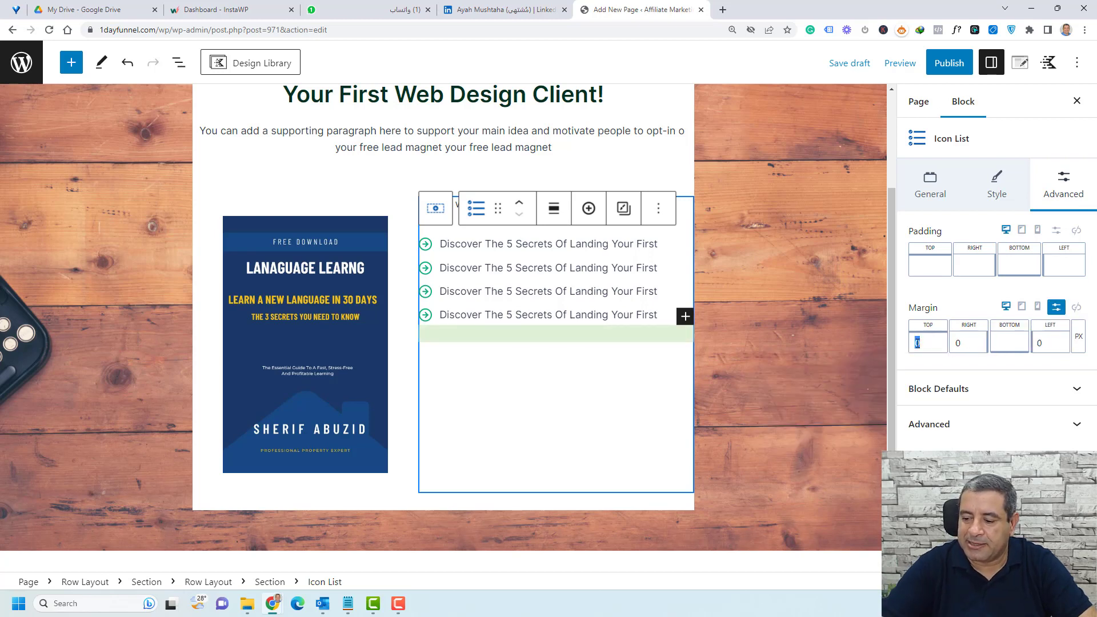
text(15)
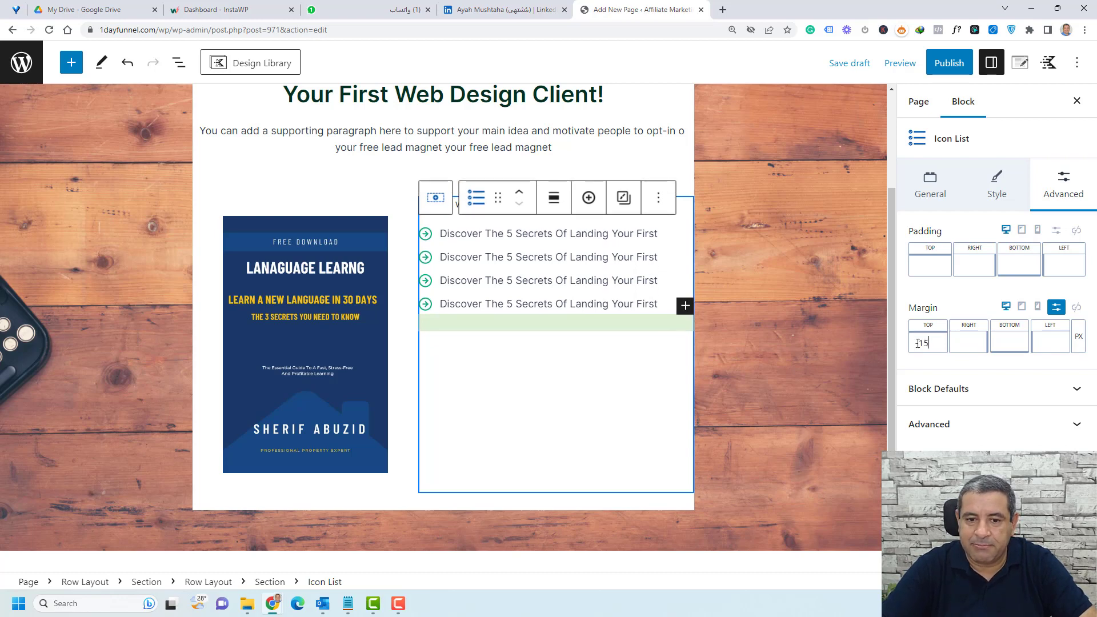
click(778, 343)
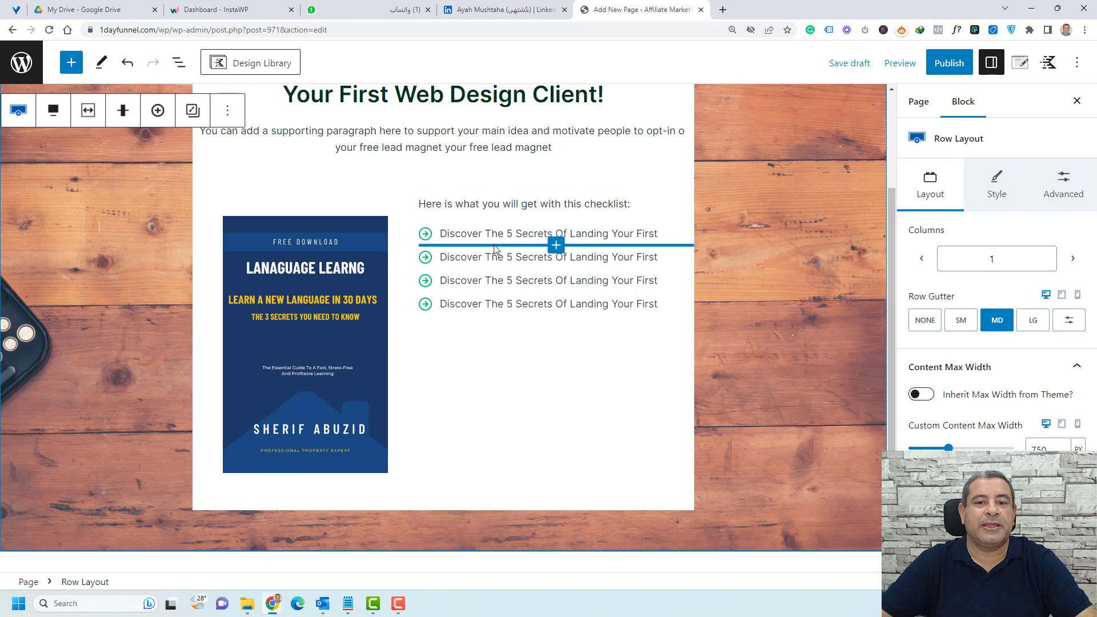
Step: Set a custom top margin of -20 px on the inner two-column Row Layout
click(483, 179)
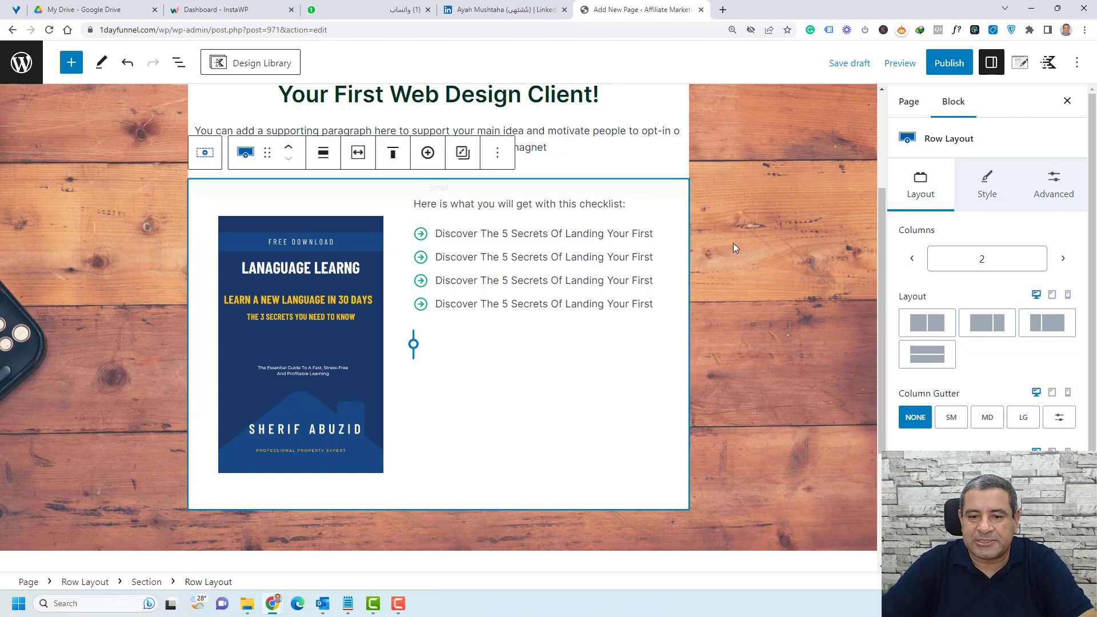
click(1069, 205)
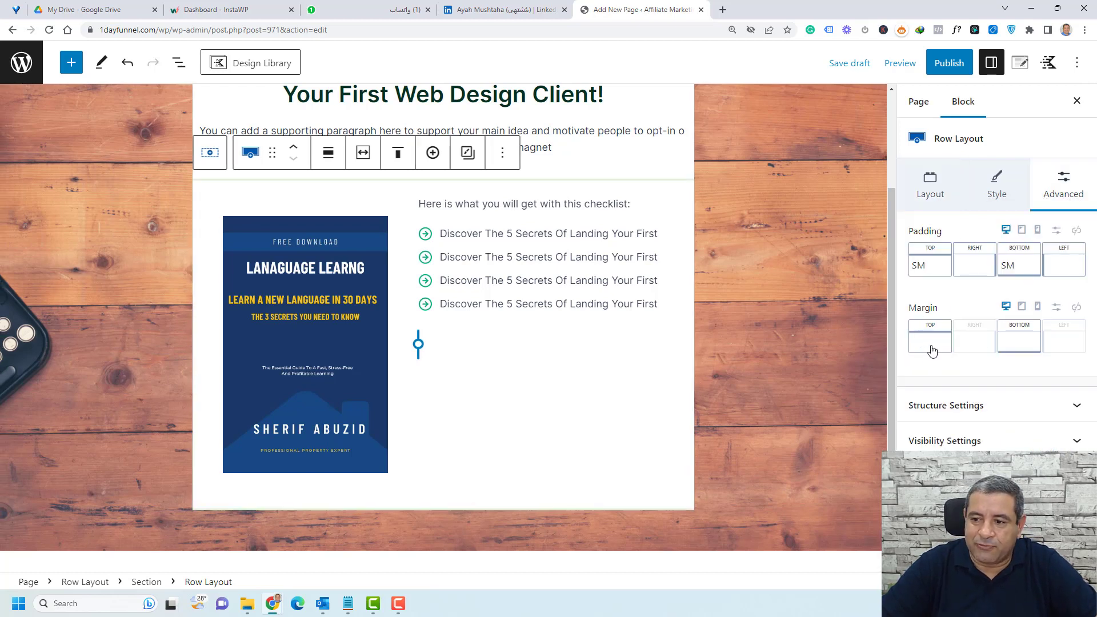
click(1057, 307)
click(930, 344)
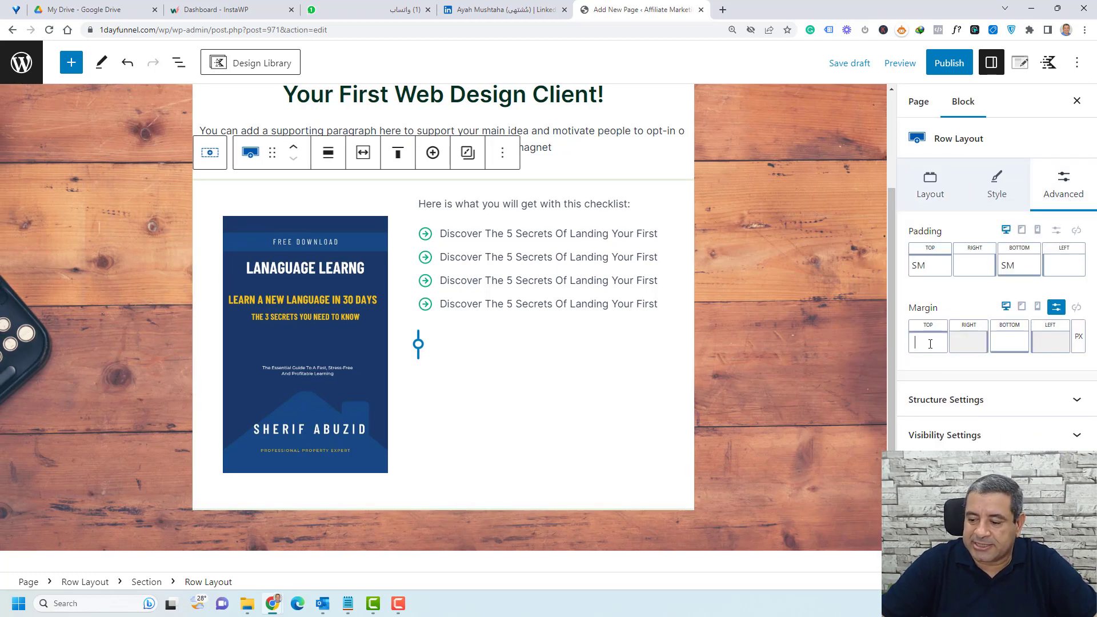
text(-15)
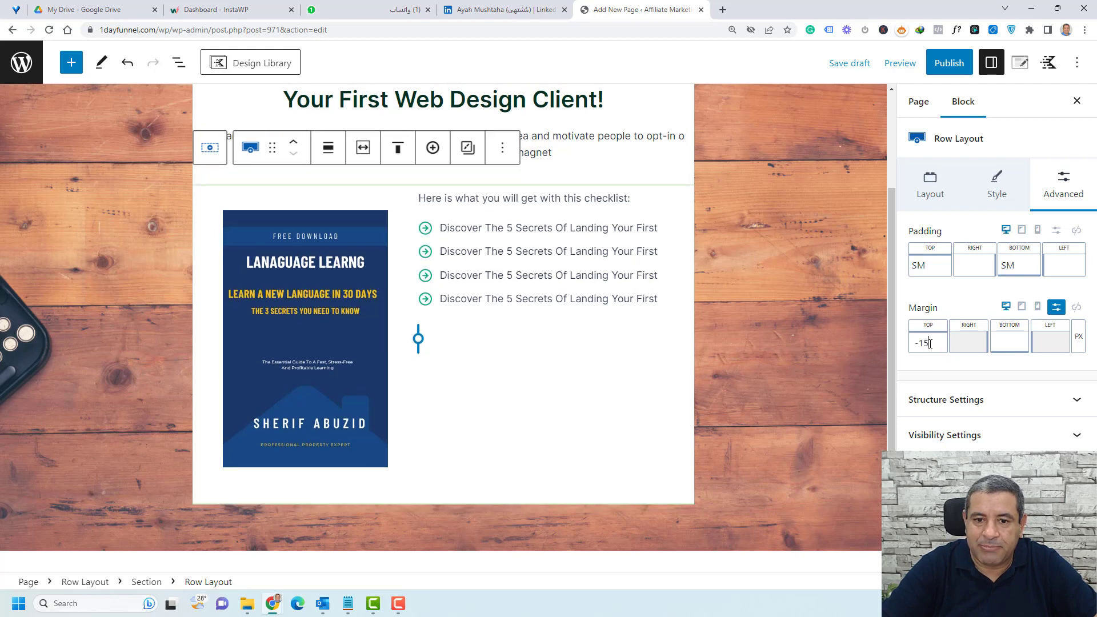
key(BackSpace)
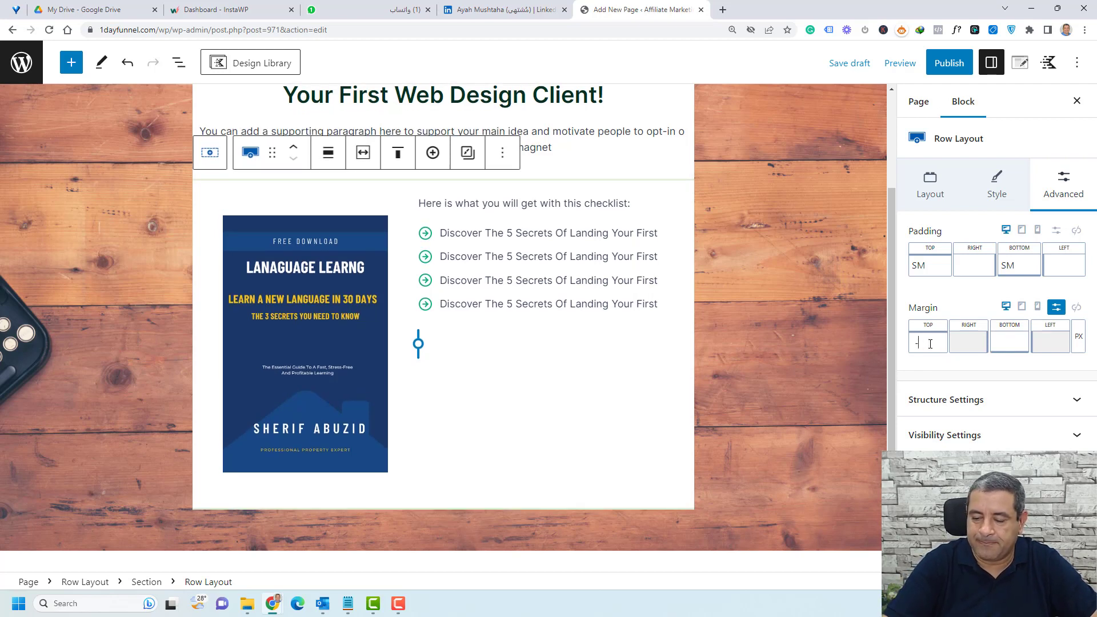
text(20)
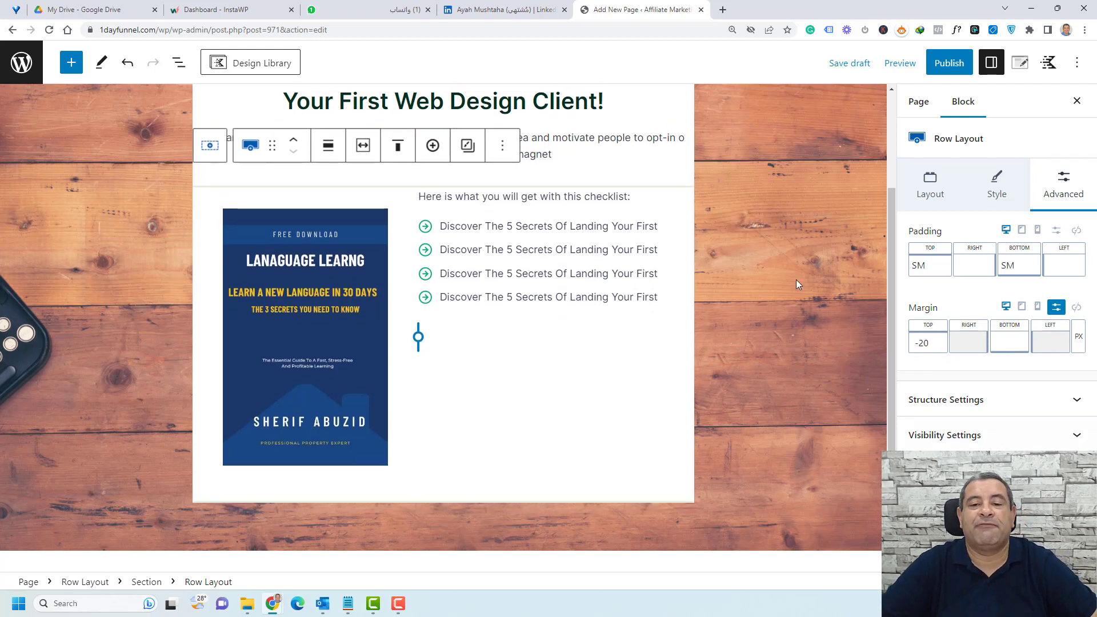
Step: Insert a Kadence Form block after the Icon List in the second column
click(608, 286)
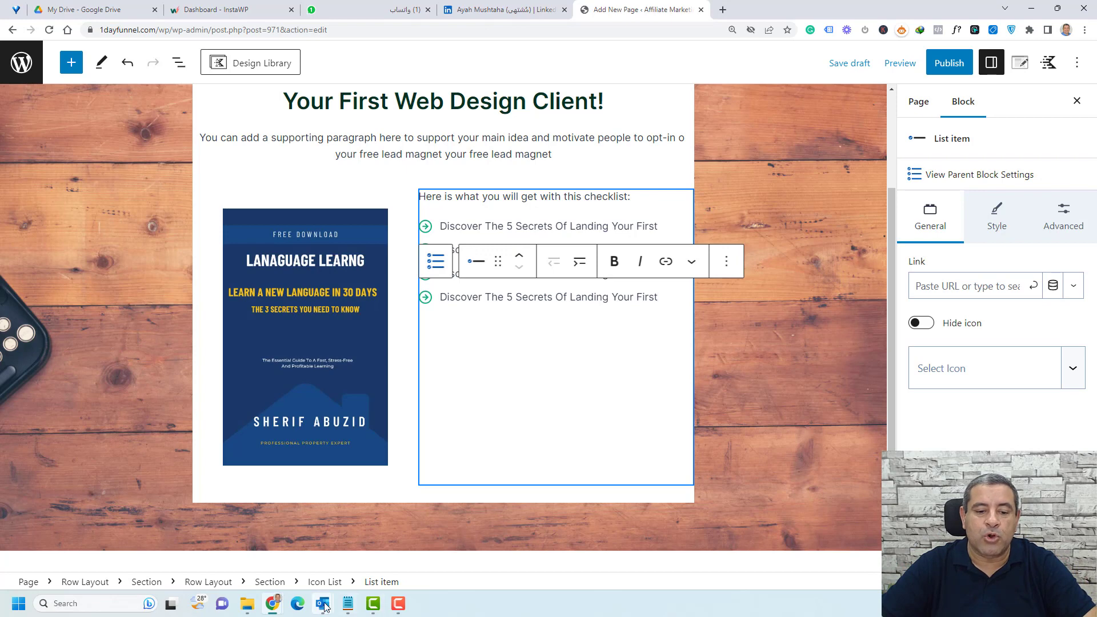
click(323, 583)
click(658, 191)
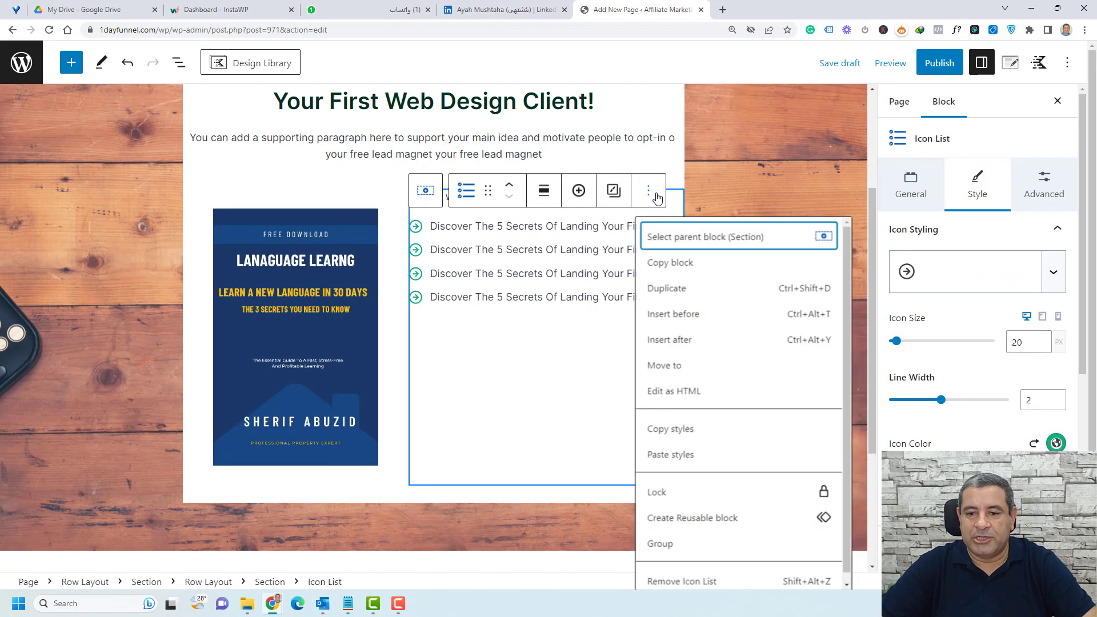
click(690, 342)
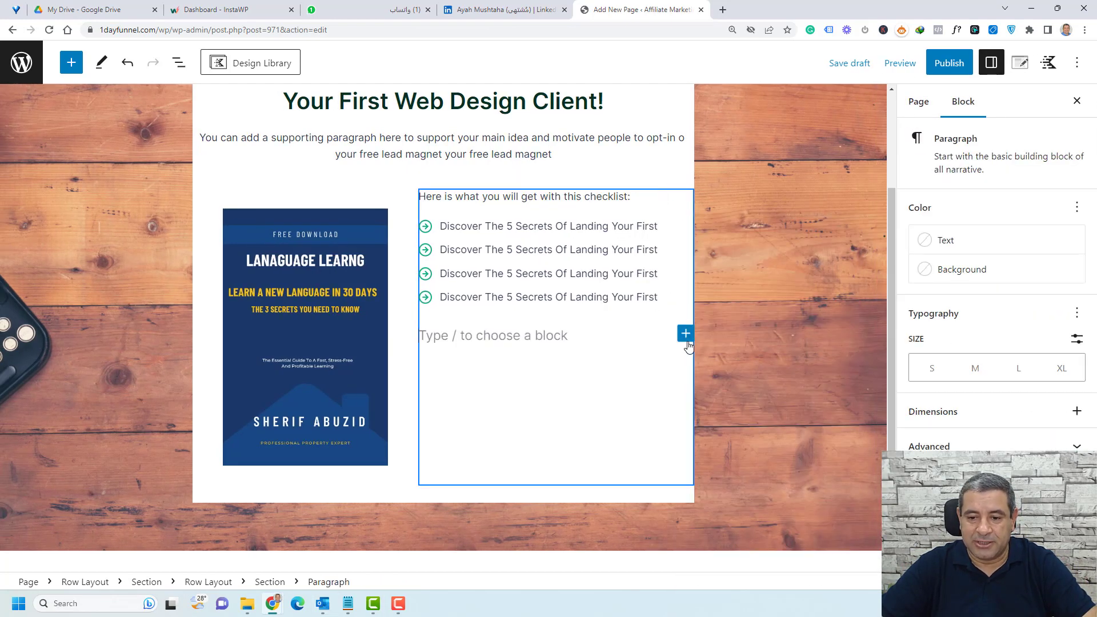
click(685, 335)
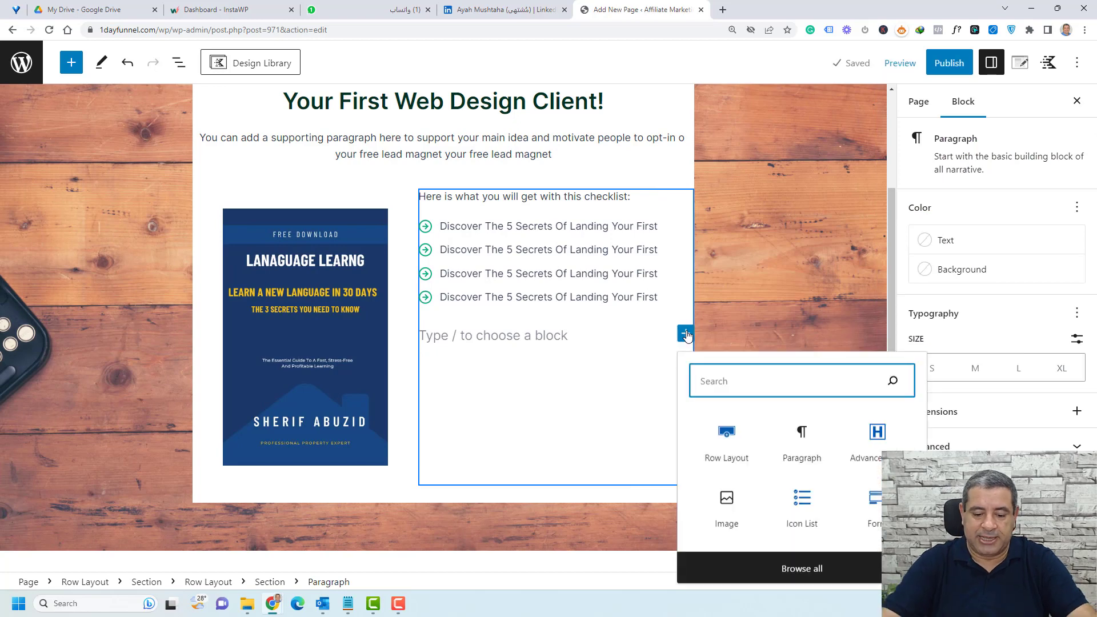
text(for)
click(727, 137)
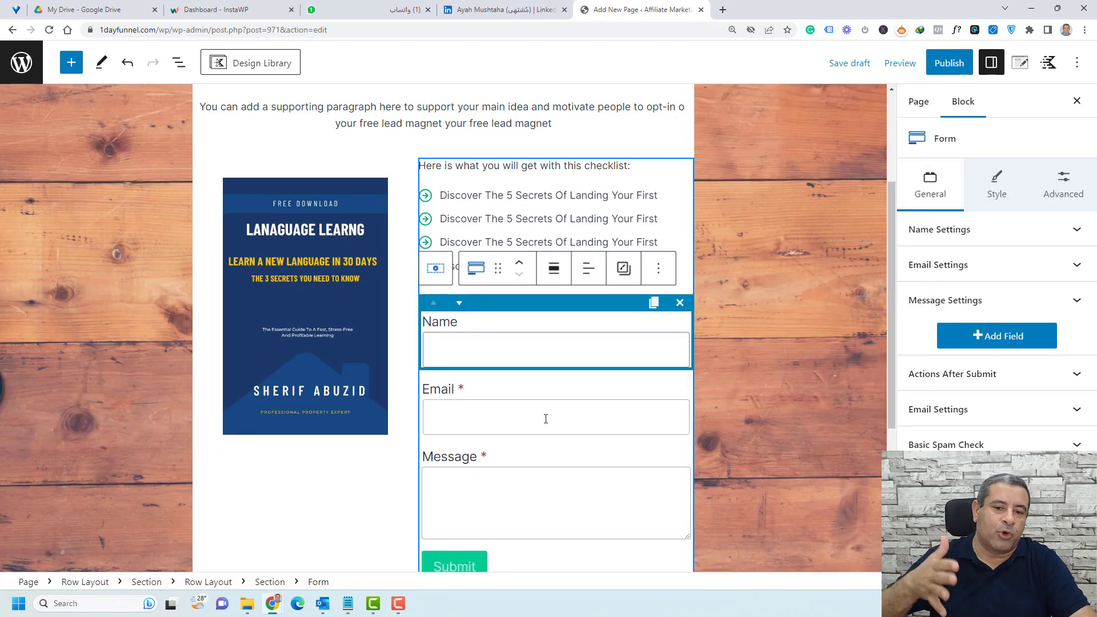
Step: Remove the Message field from the form and change the submit button's label to "GET ACCESS TO THE CHECKLIST"
click(501, 461)
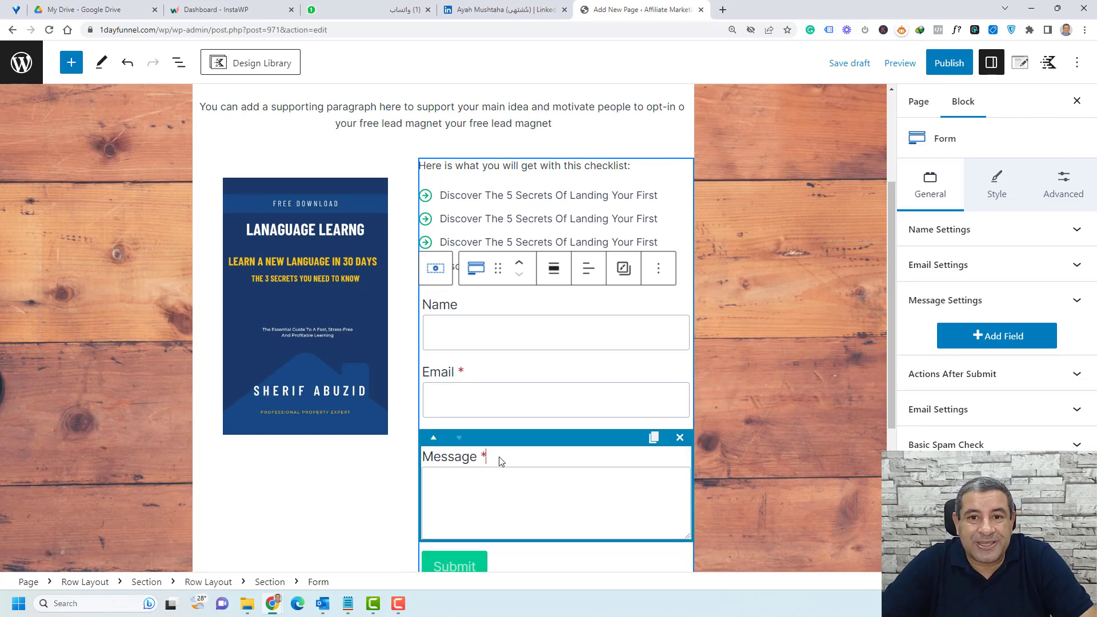
click(680, 438)
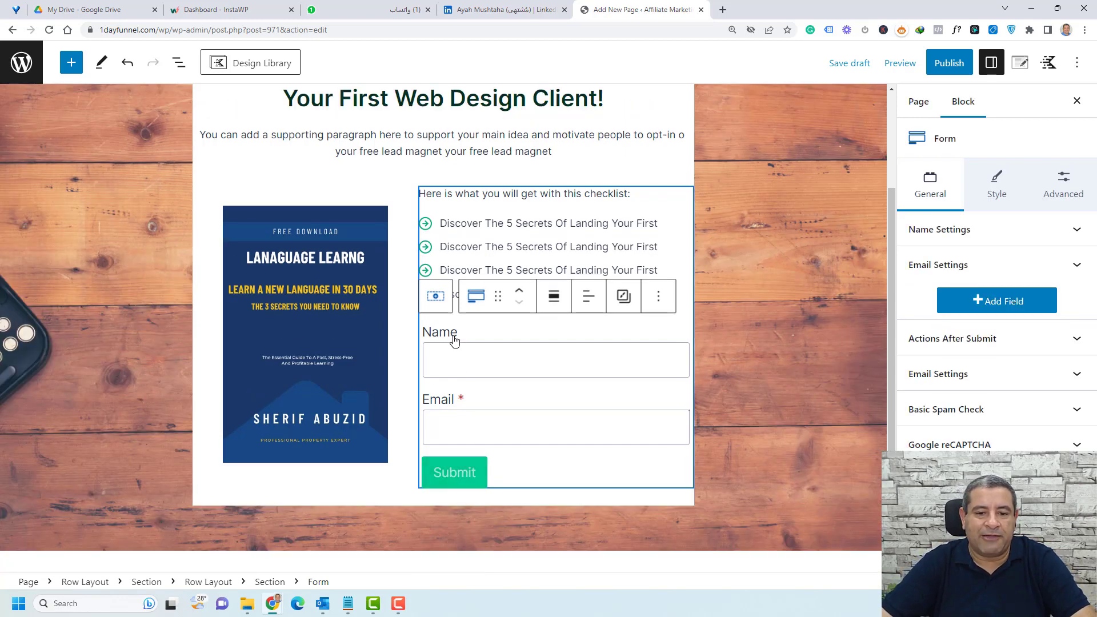
click(455, 475)
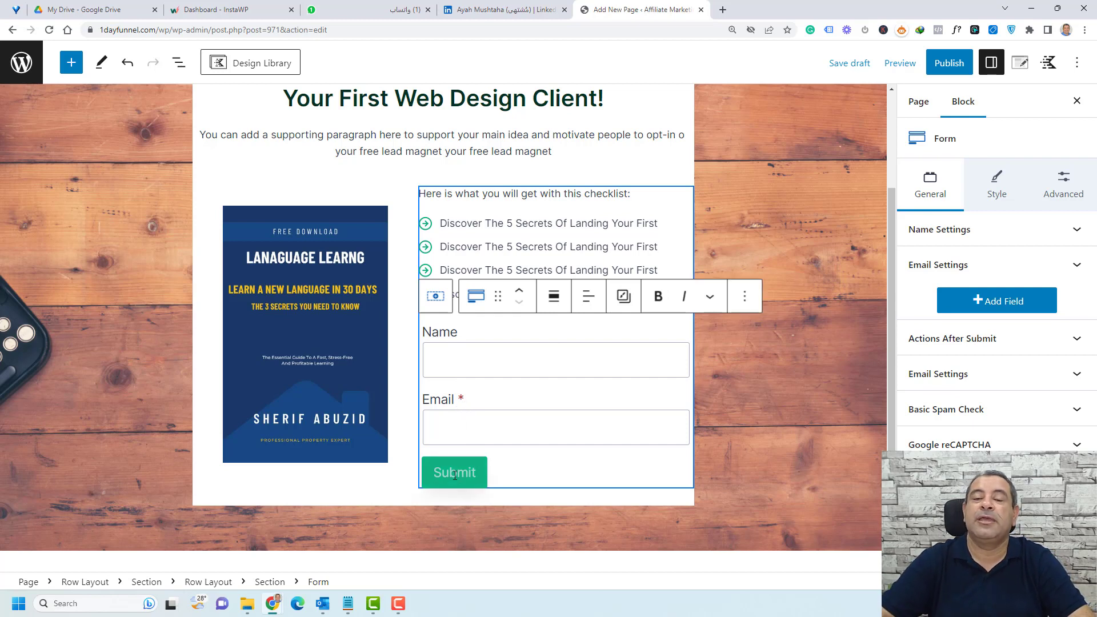
text(GET ACCESS TO THE CHECKLIST)
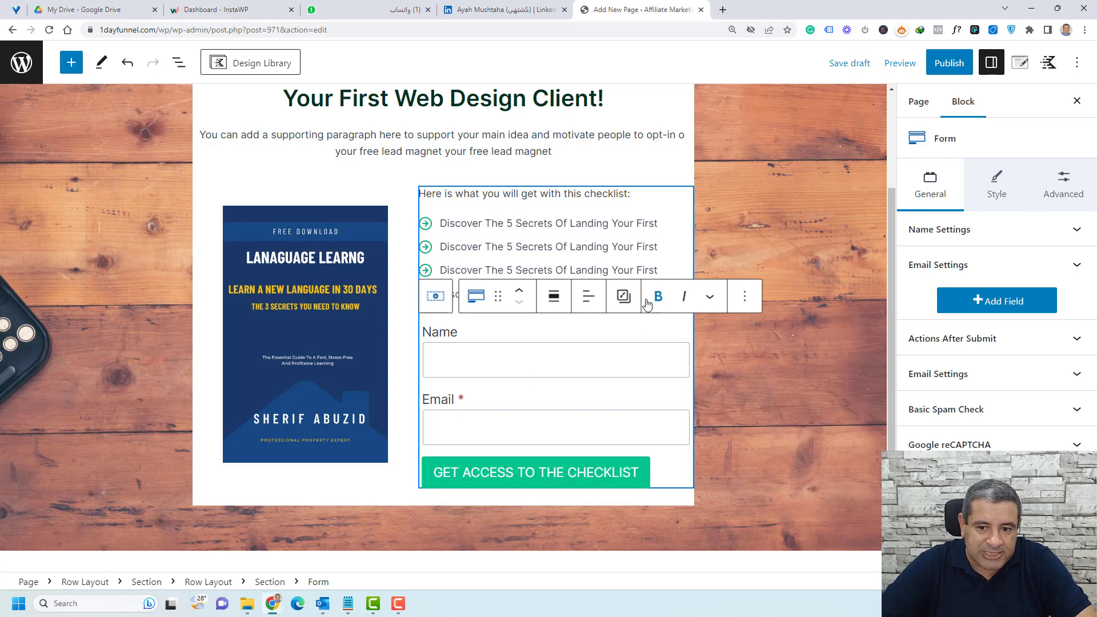
click(589, 295)
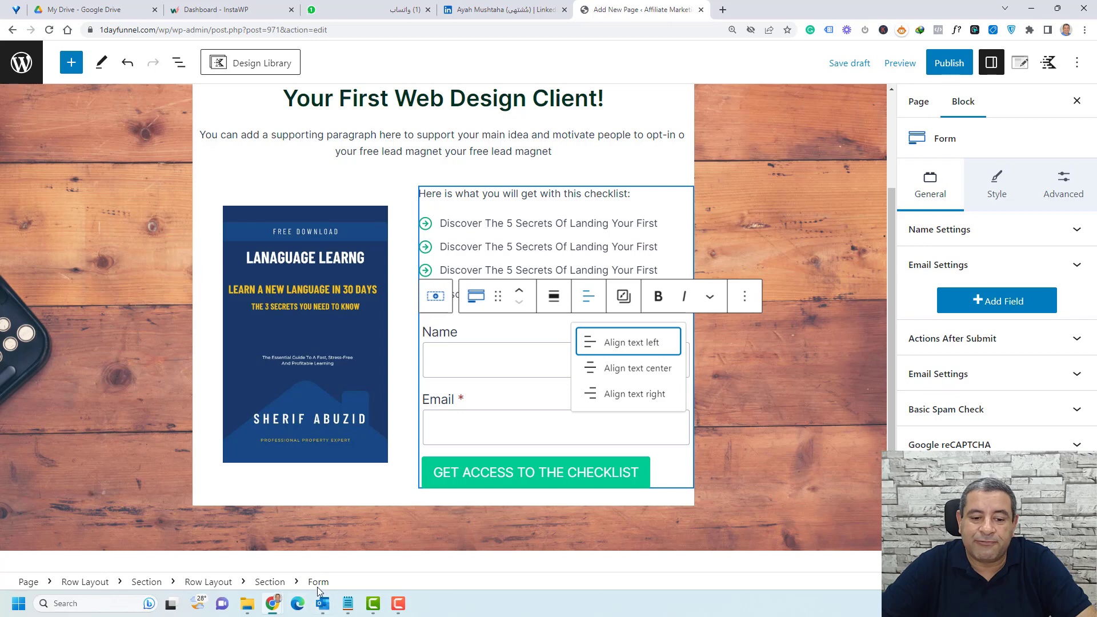
Step: Center-align the opt-in form so the submit button sits in the middle of its column
click(628, 371)
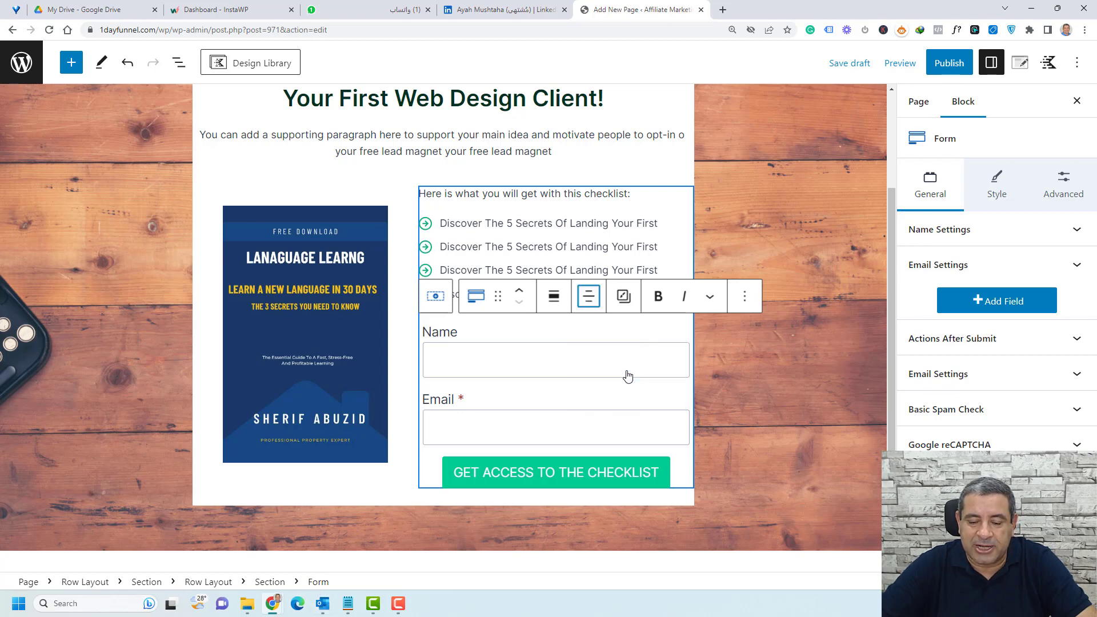
click(737, 176)
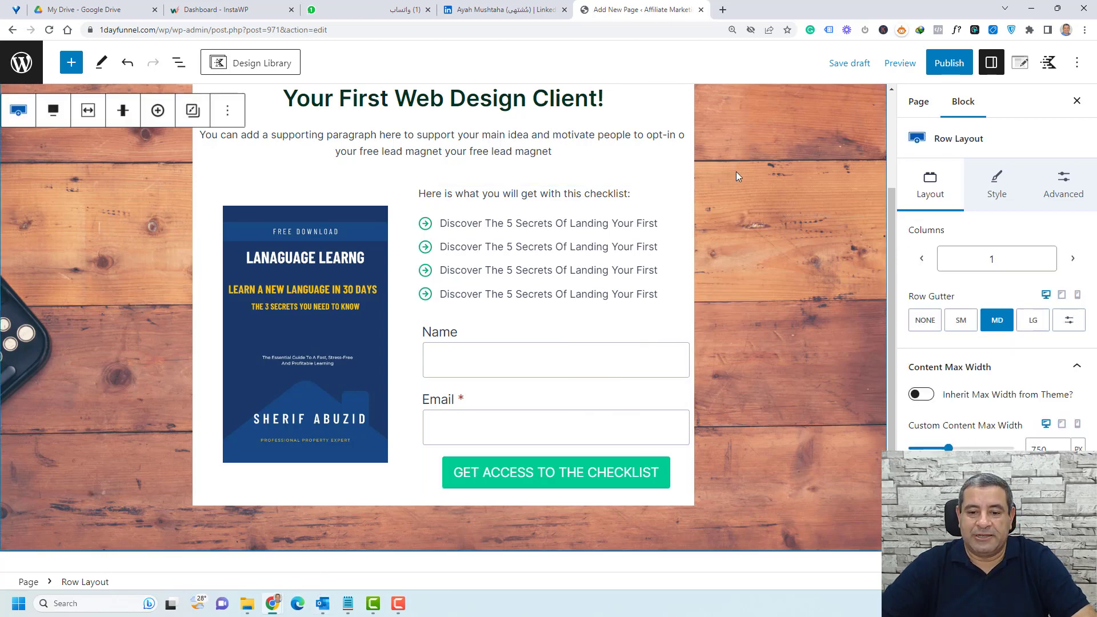
scroll(548, 278, up, 3)
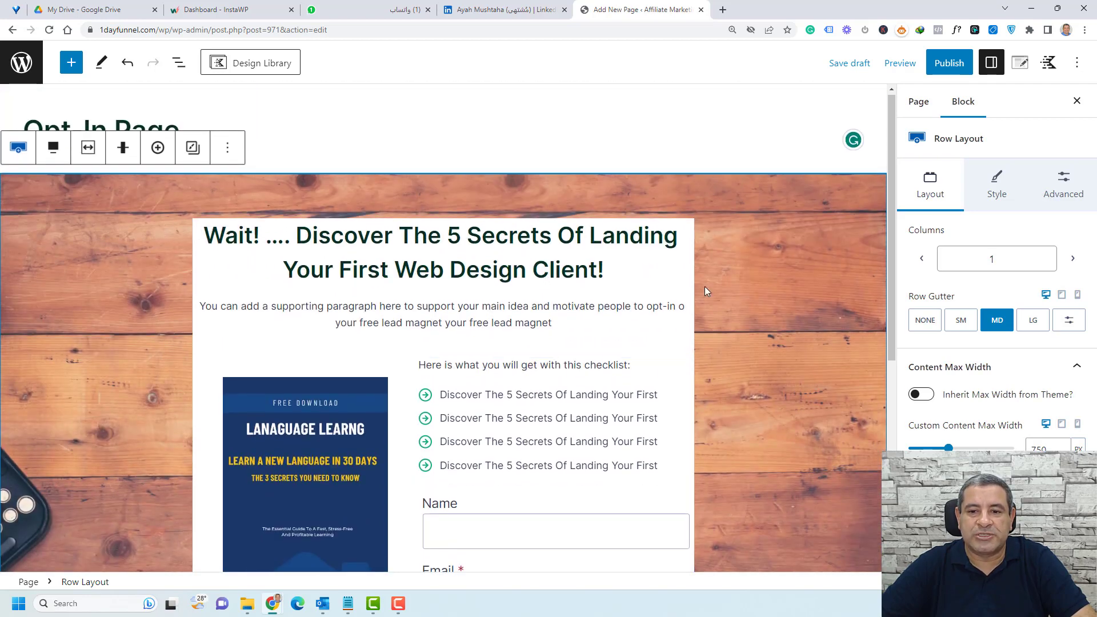
scroll(706, 288, down, 2)
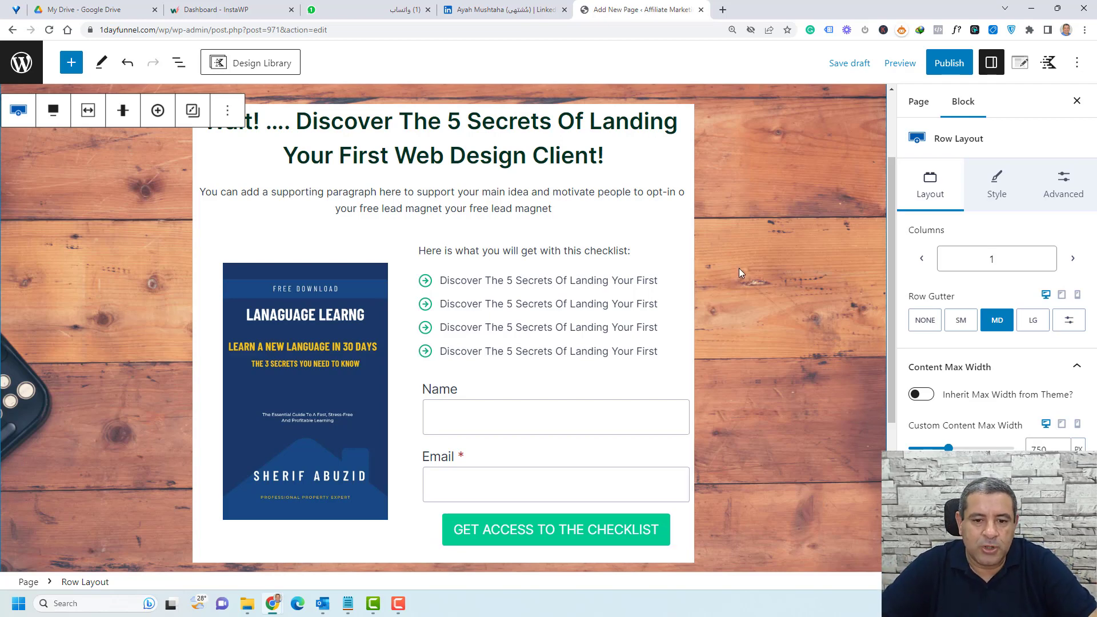
scroll(739, 270, down, 3)
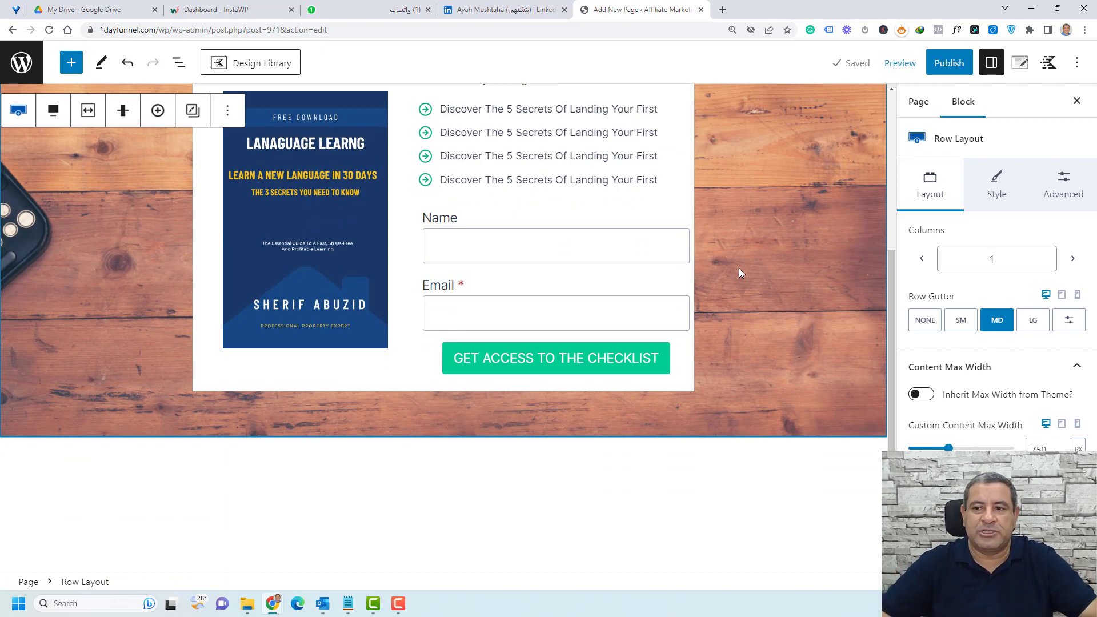
scroll(739, 273, up, 4)
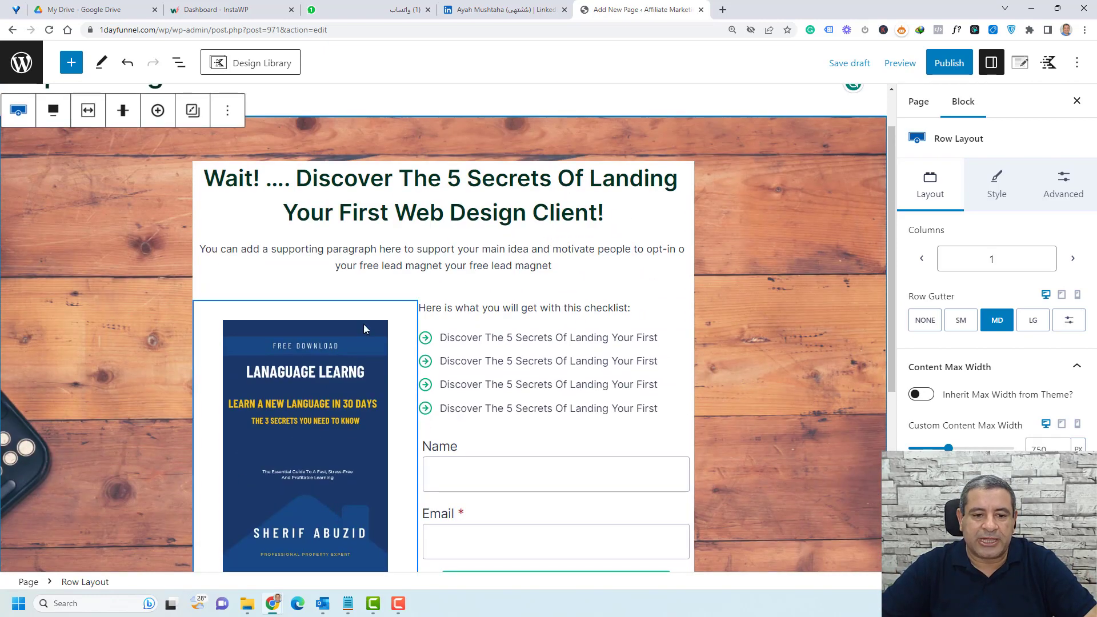
Step: Add a paragraph after the inner two-column Row Layout reading "Disclaimer: We will keep your privacy and don't disclose your contacts." with "Disclaimer:" in bold
click(421, 265)
click(367, 356)
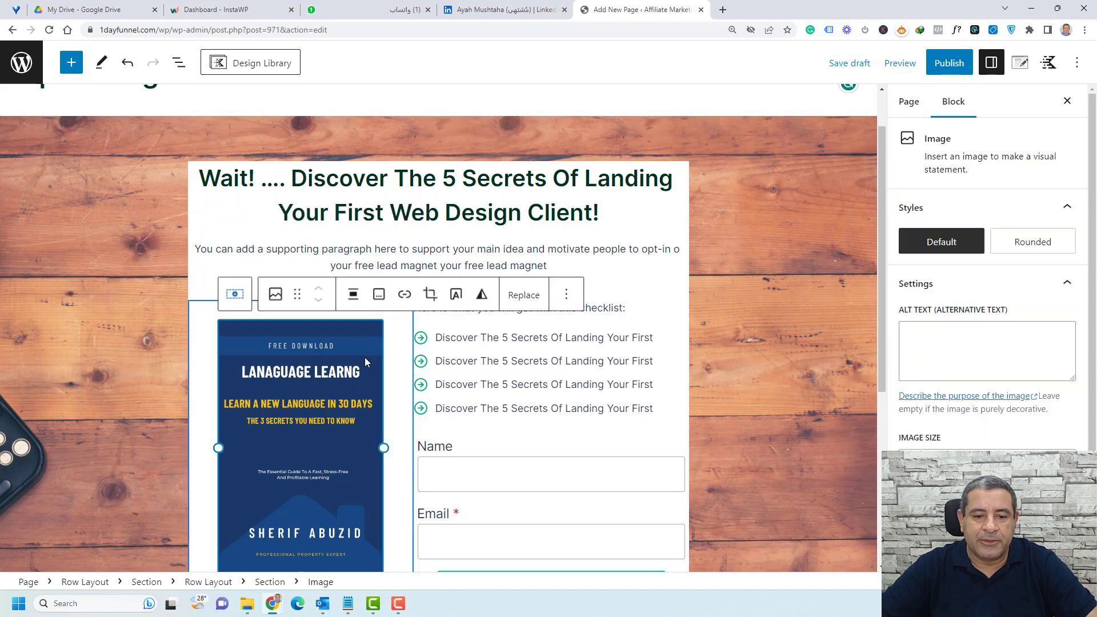
click(217, 582)
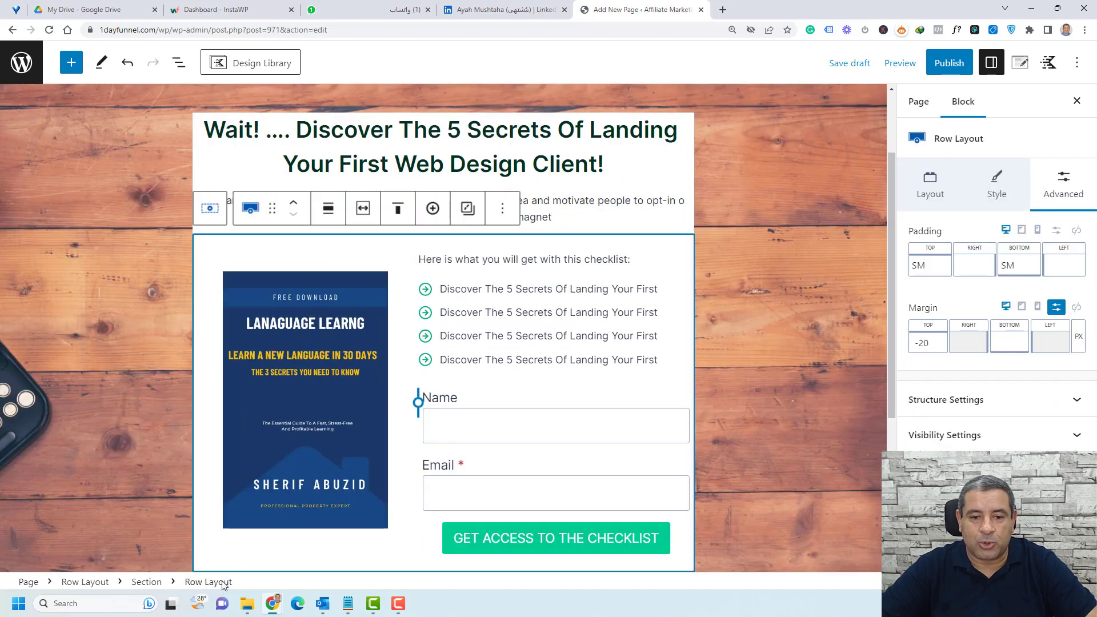
click(508, 218)
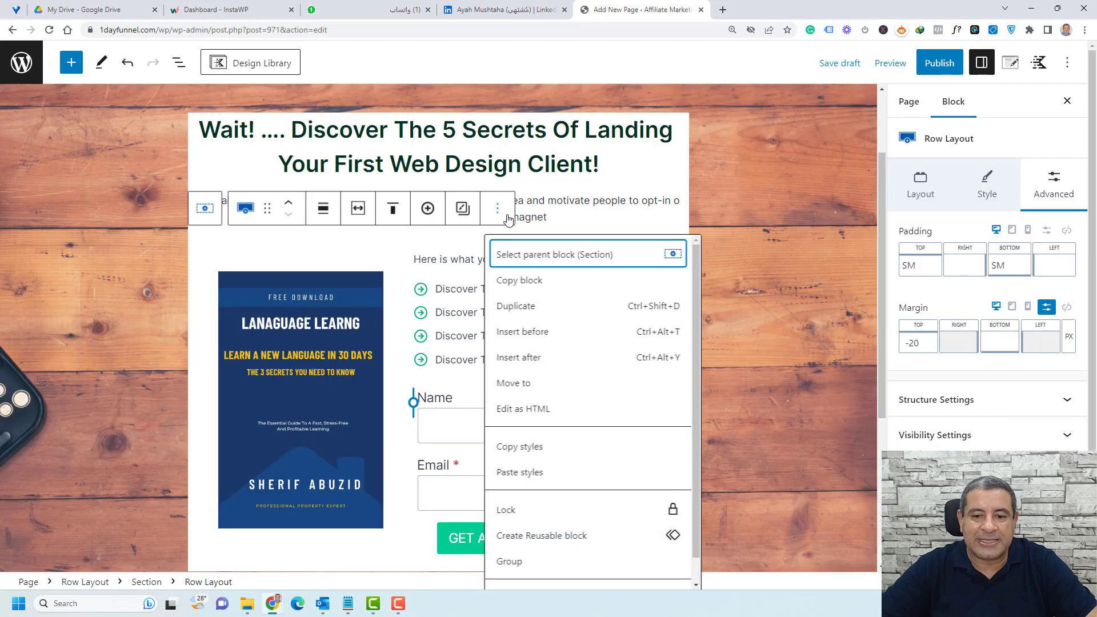
click(530, 355)
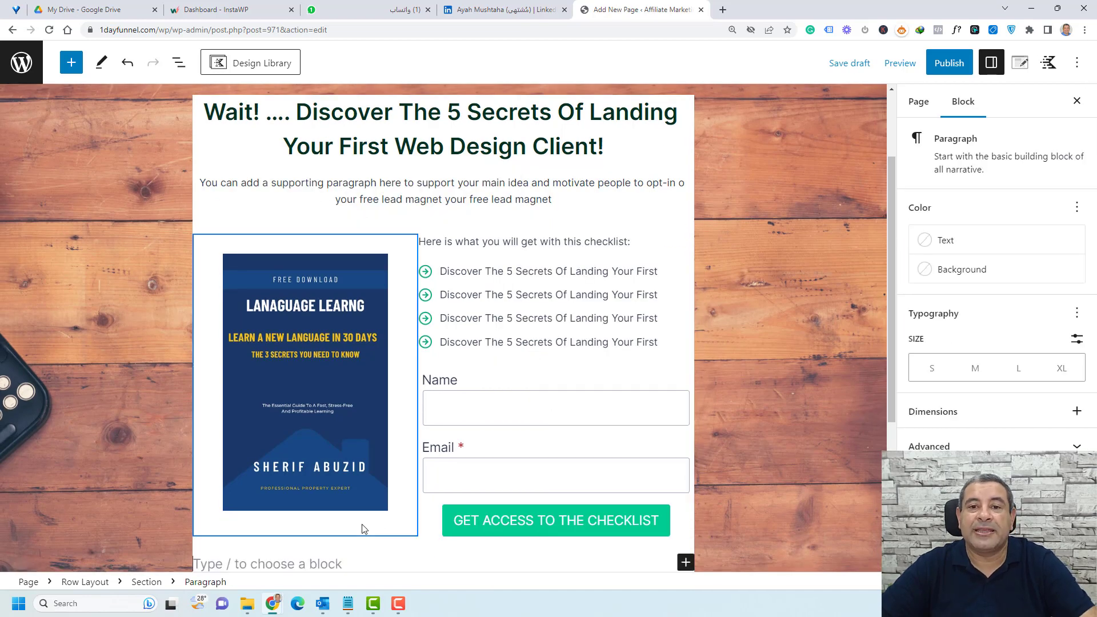
click(754, 341)
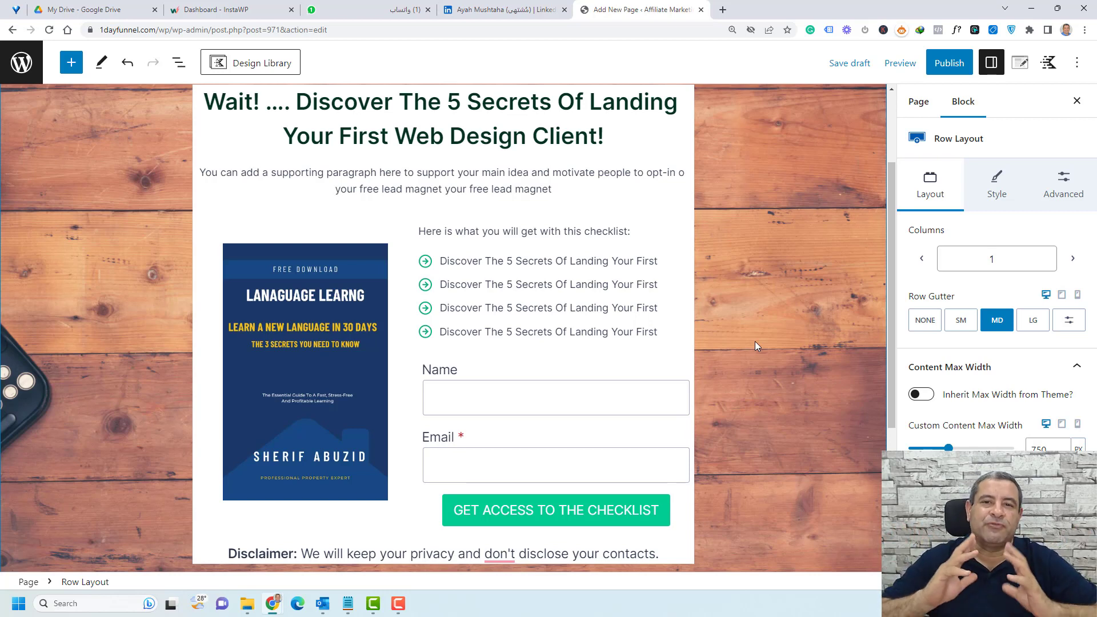
Step: Set linked padding of Medium 32px on all sides of the outer Section containing the opt-in content
scroll(756, 342, down, 1)
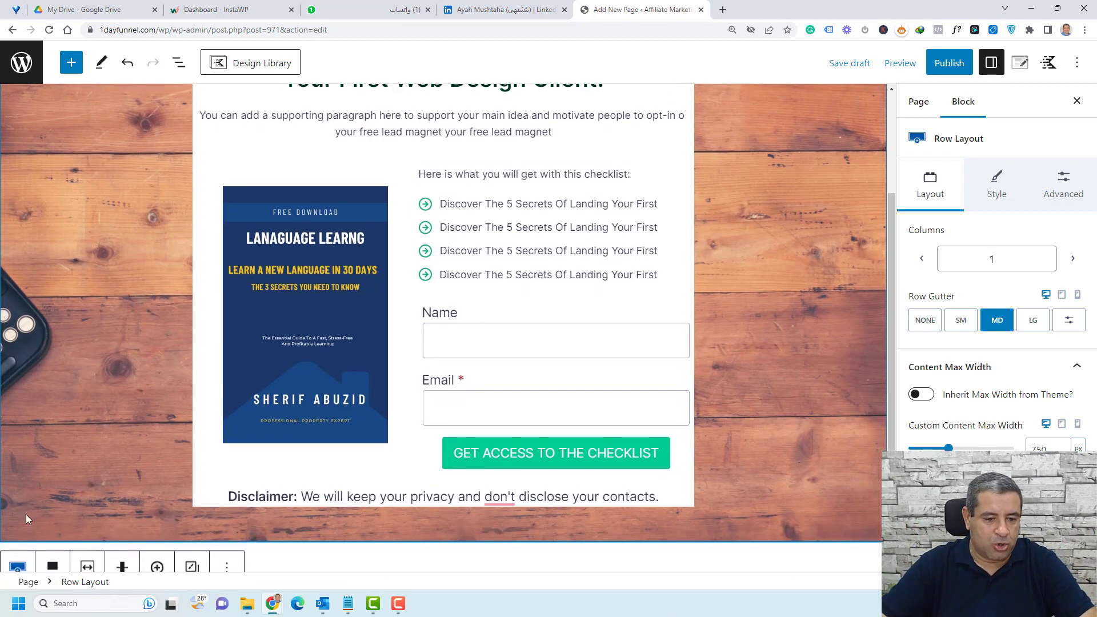
click(199, 465)
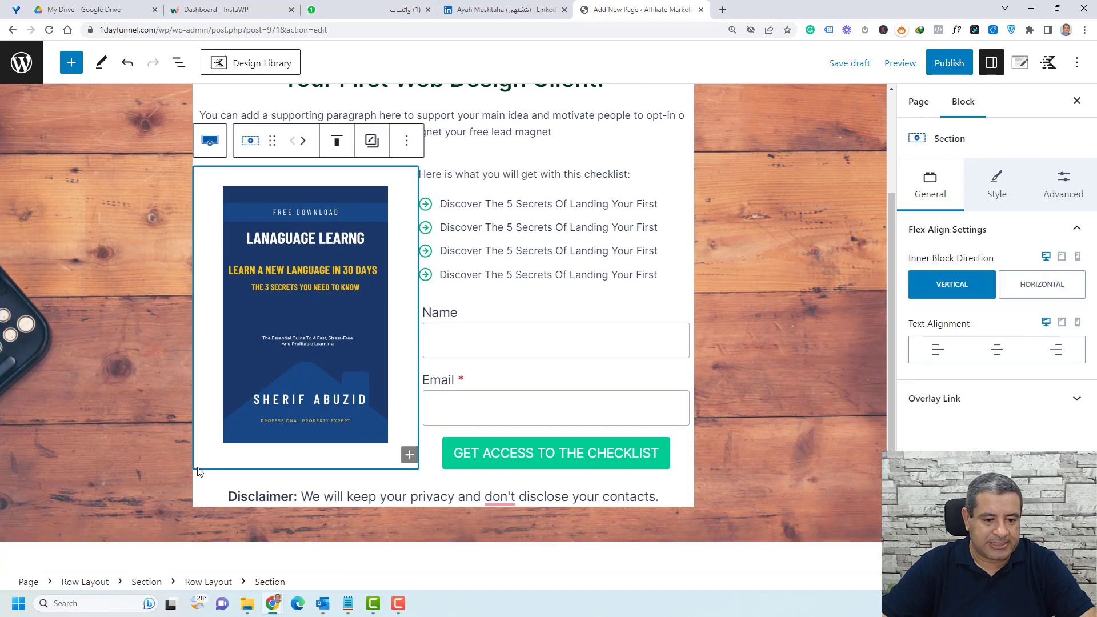
click(151, 585)
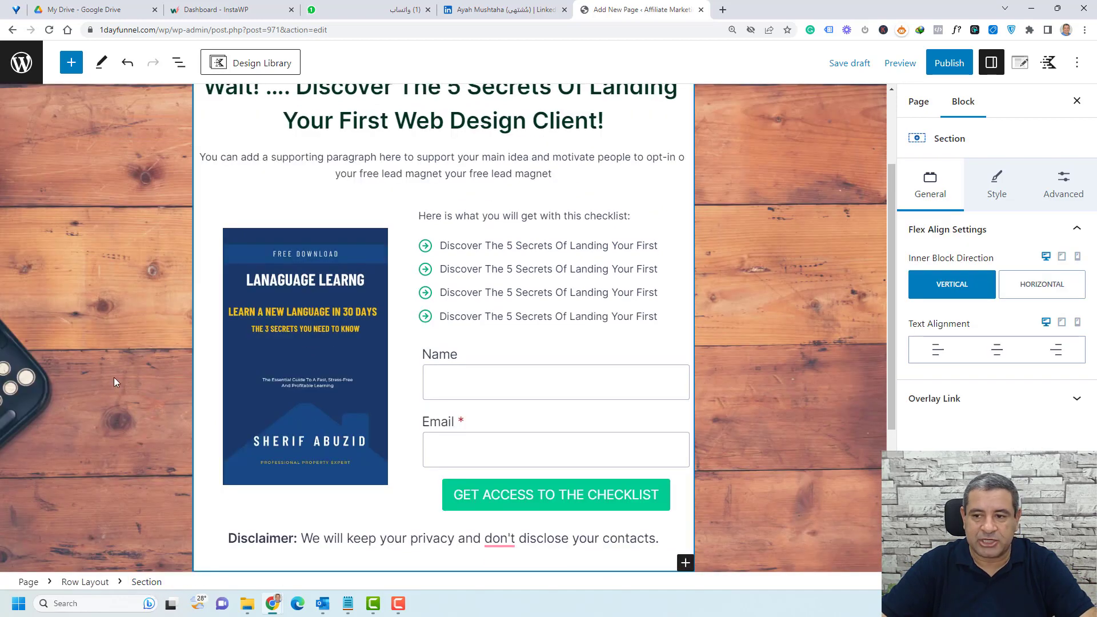
click(1064, 192)
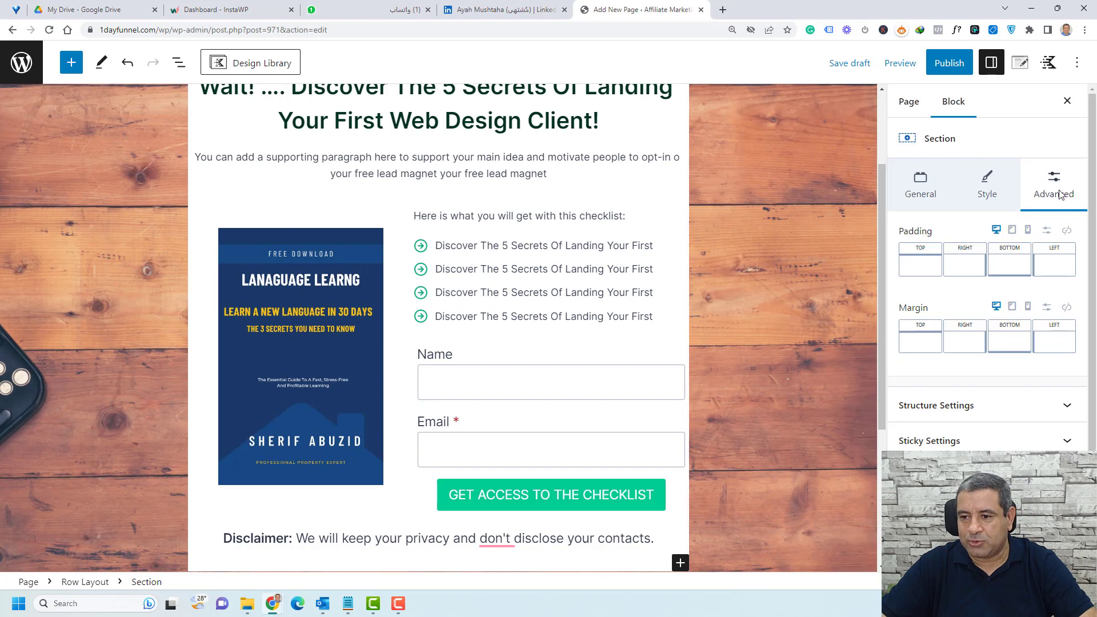
click(1047, 230)
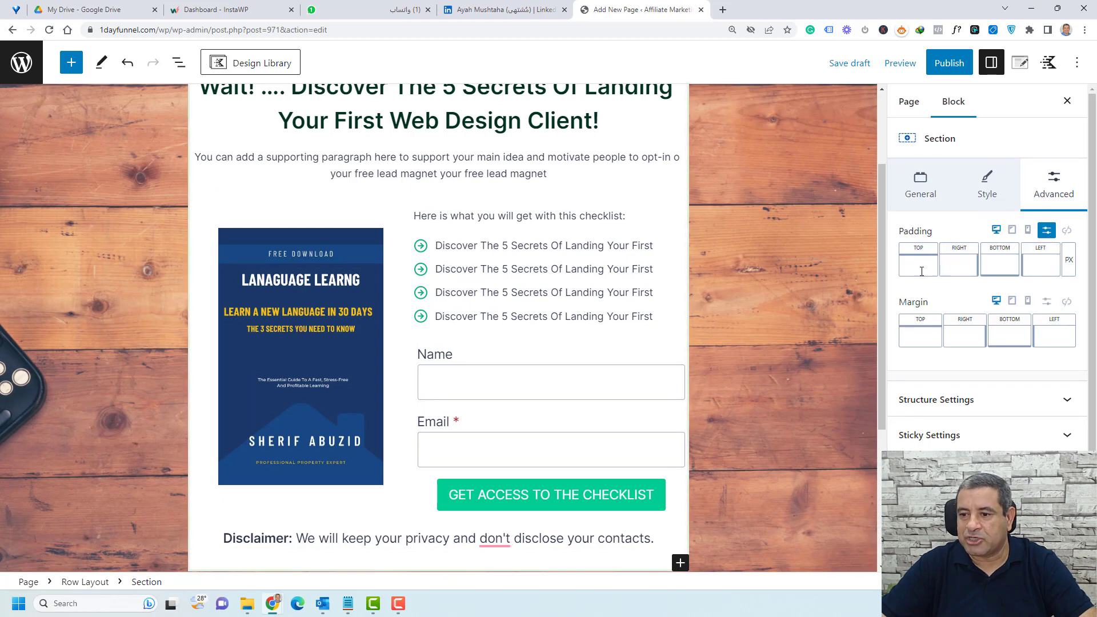
click(1047, 230)
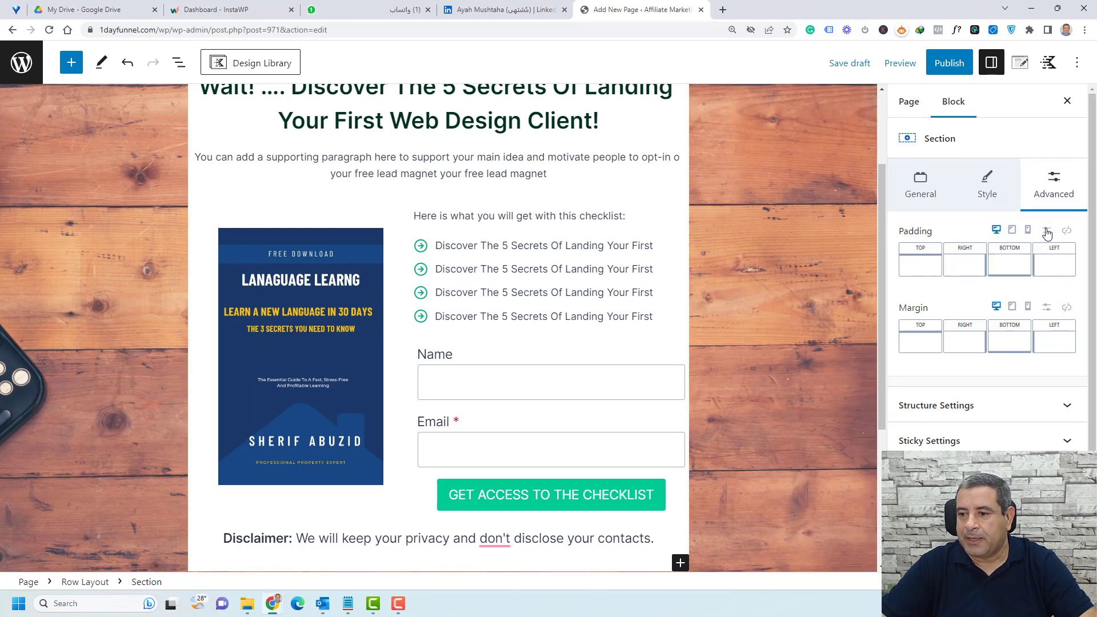
click(1066, 231)
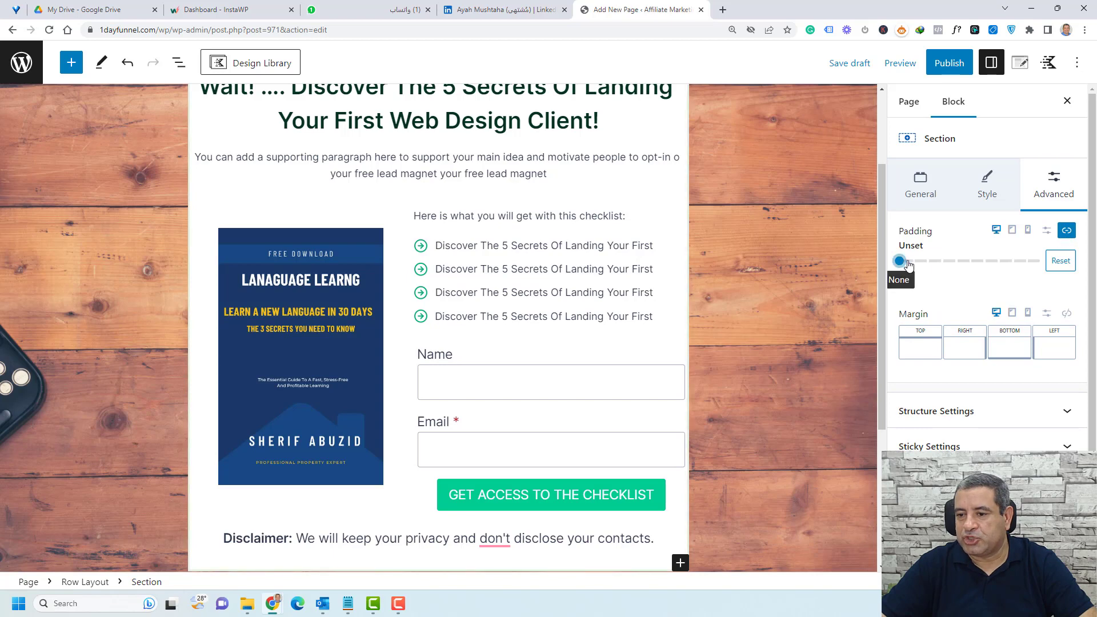
drag(900, 261, 939, 265)
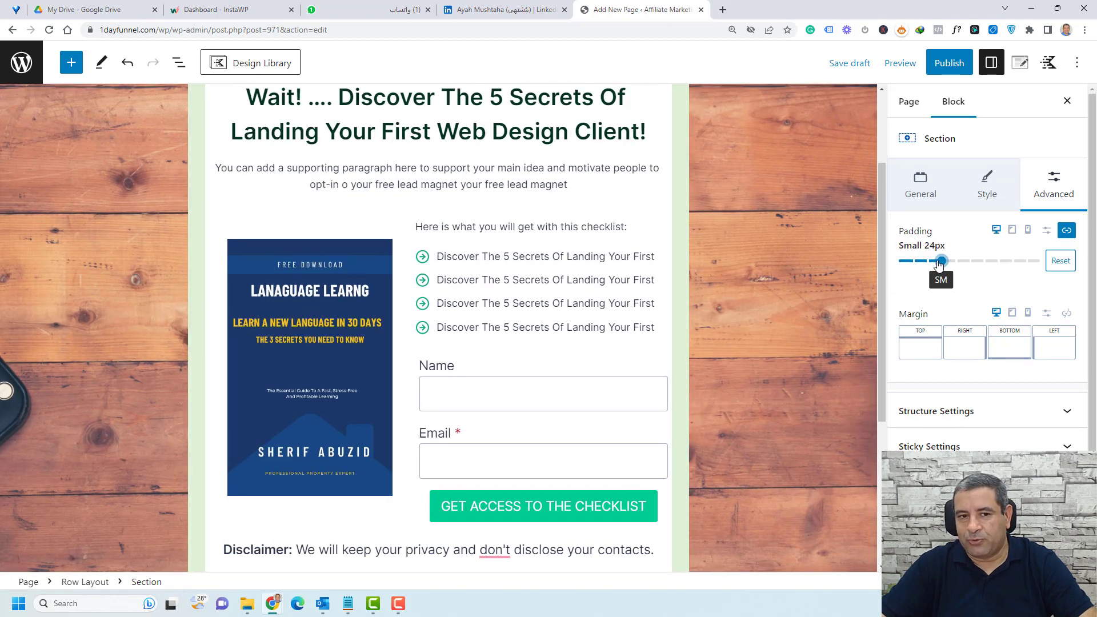
scroll(811, 265, up, 2)
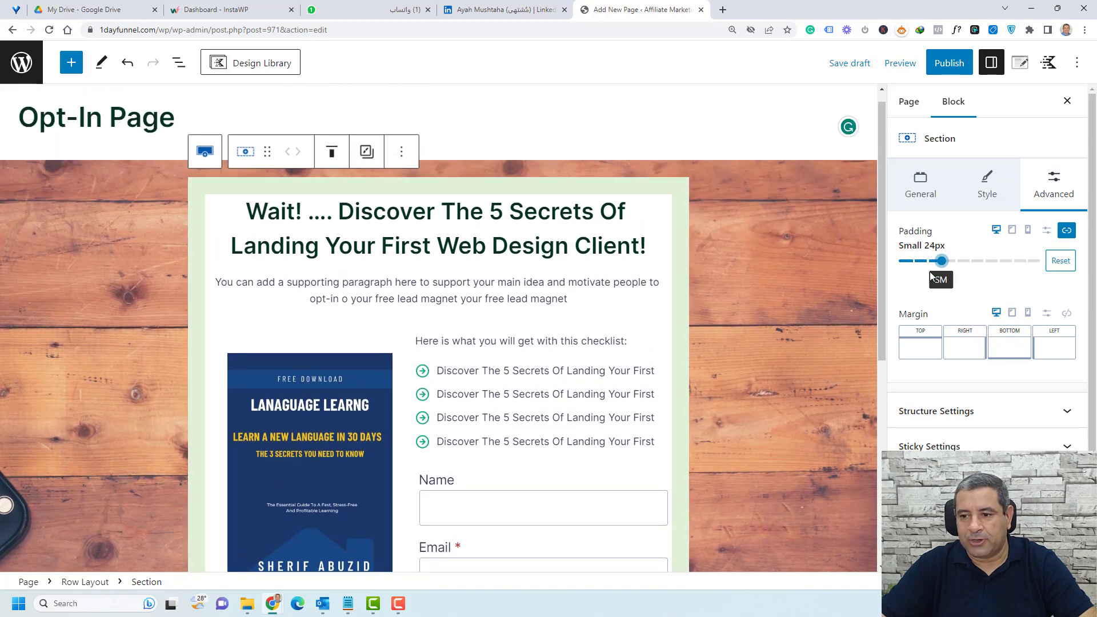
drag(942, 262, 958, 263)
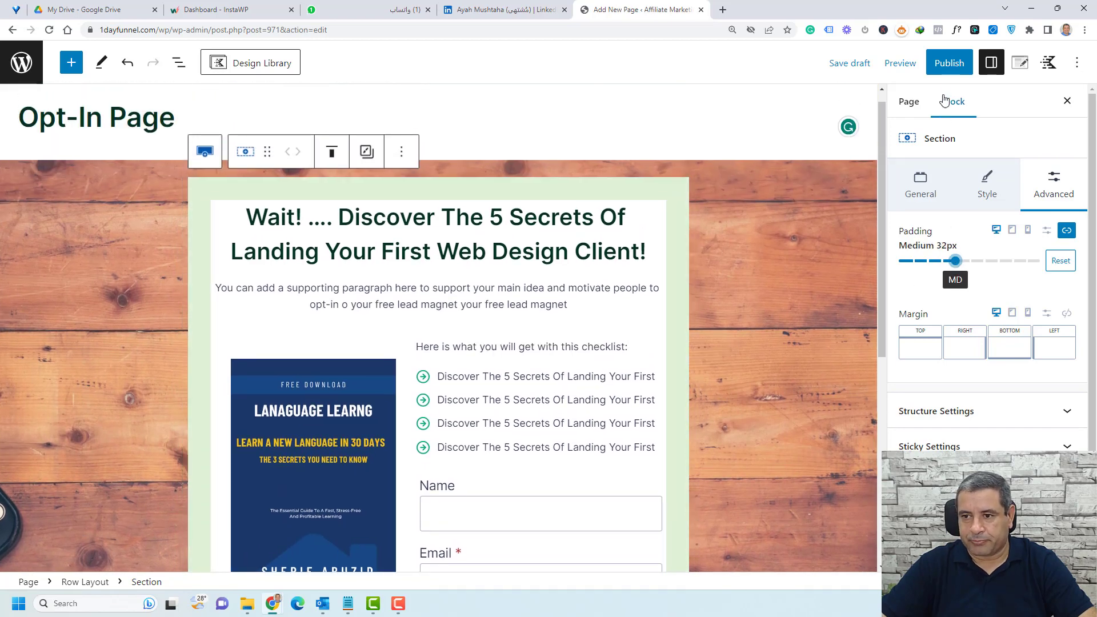
Step: Publish the opt-in page and open the live version in a new browser tab to review its layout
click(949, 63)
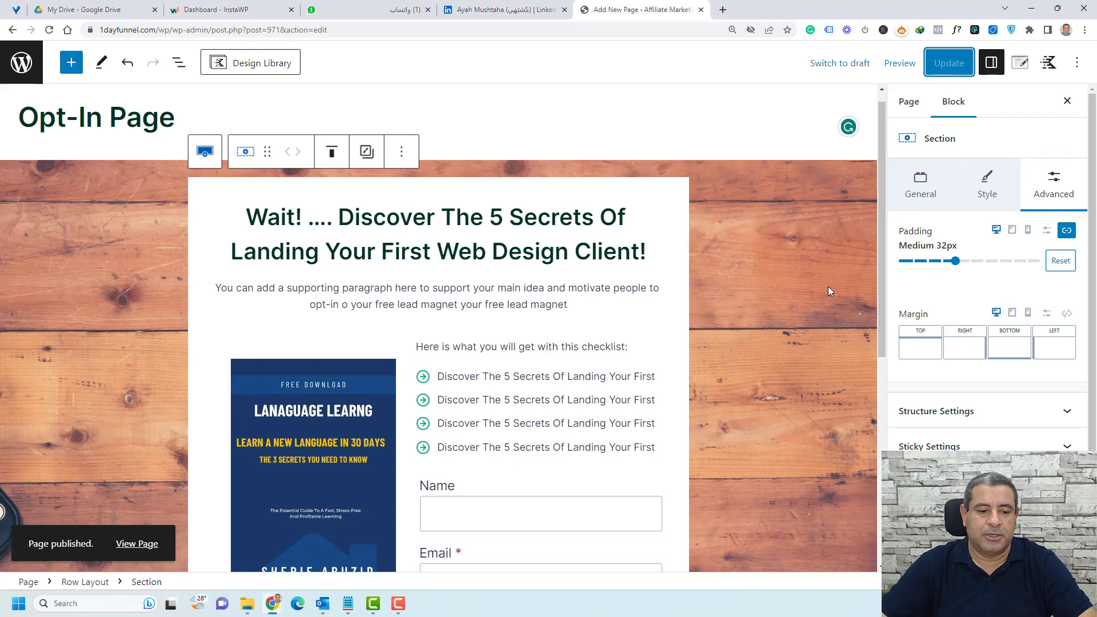
right_click(130, 543)
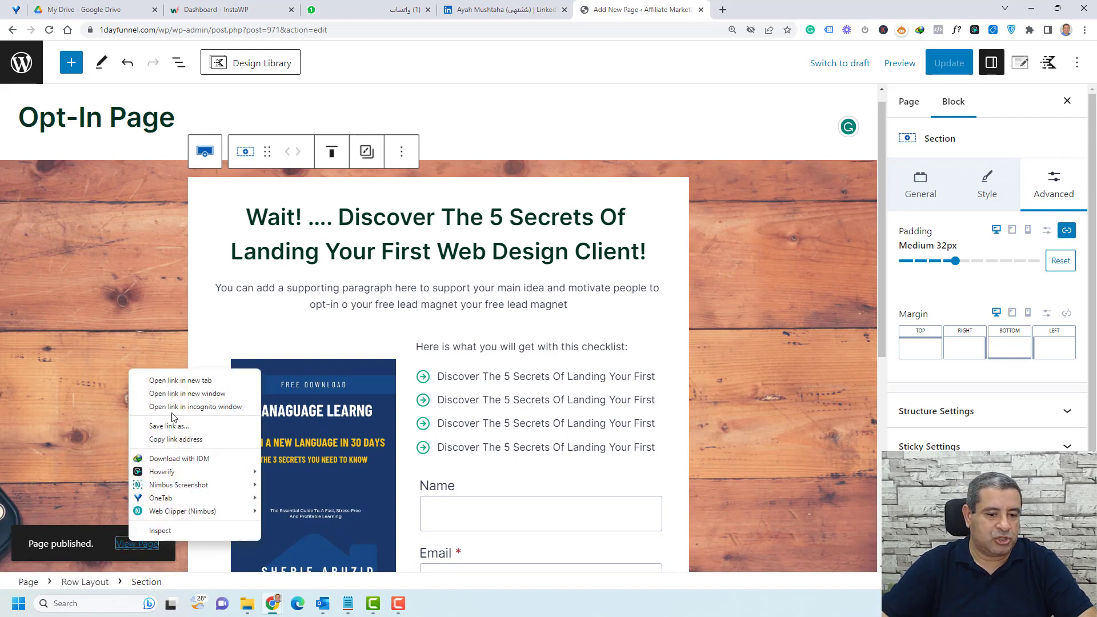
click(180, 381)
scroll(867, 273, down, 4)
scroll(868, 273, up, 4)
scroll(868, 273, up, 5)
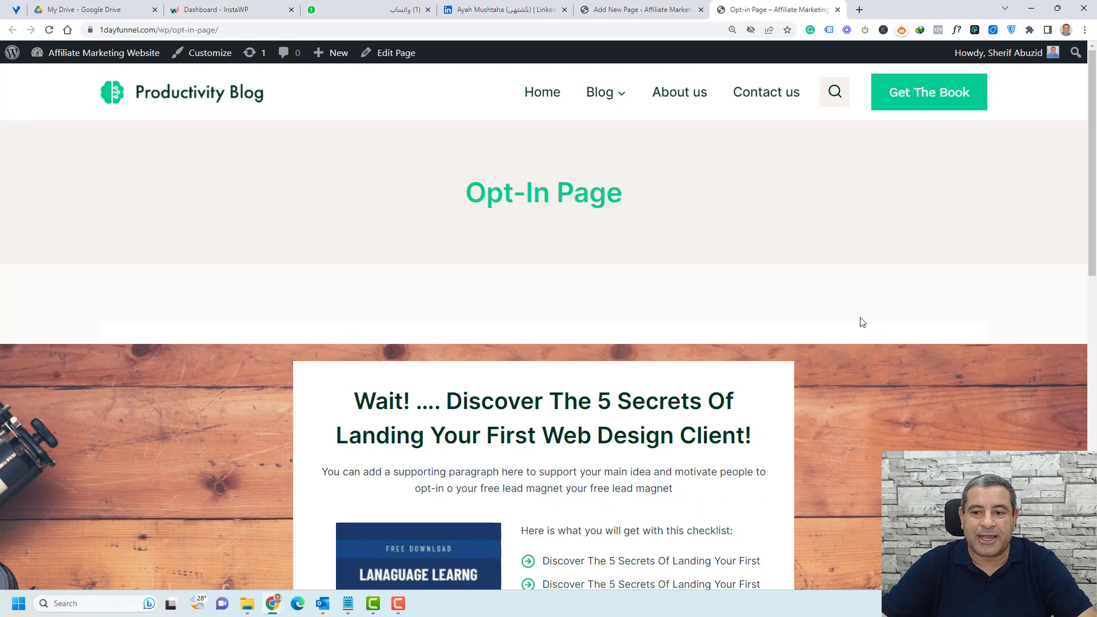
scroll(867, 320, down, 12)
scroll(866, 319, up, 6)
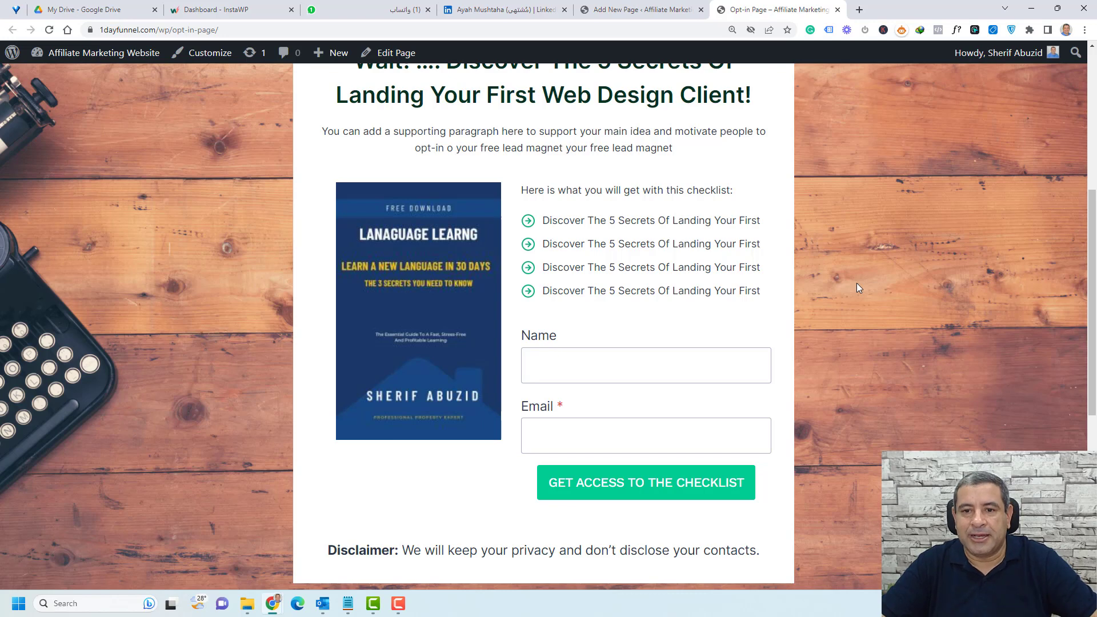
Step: Disable the page title and content vertical padding in the Page Settings, and update the published page
click(628, 11)
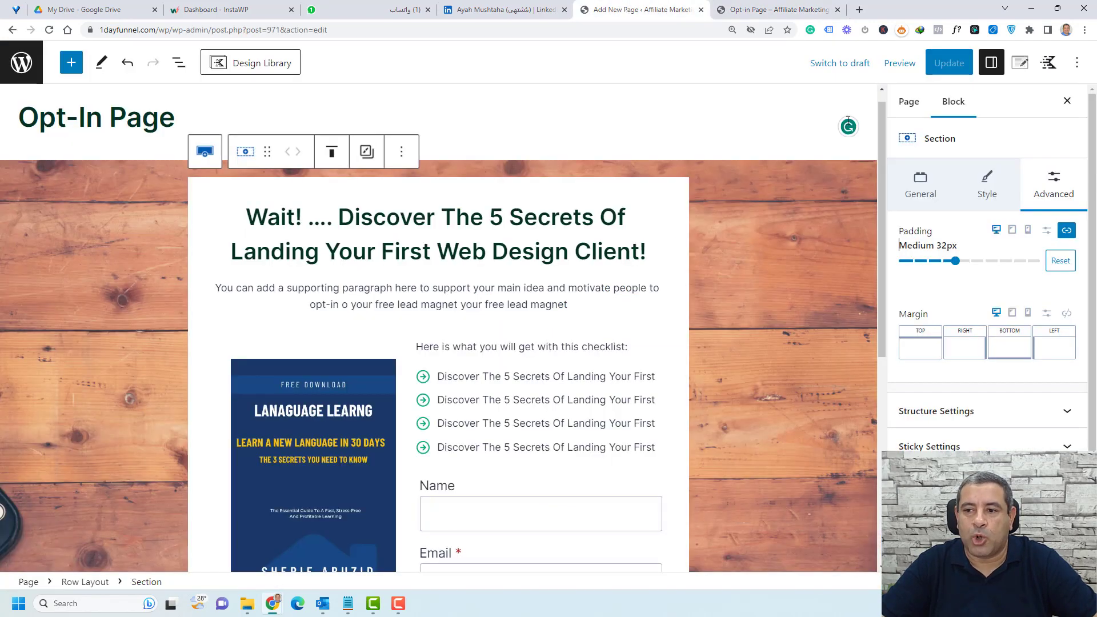
click(1019, 64)
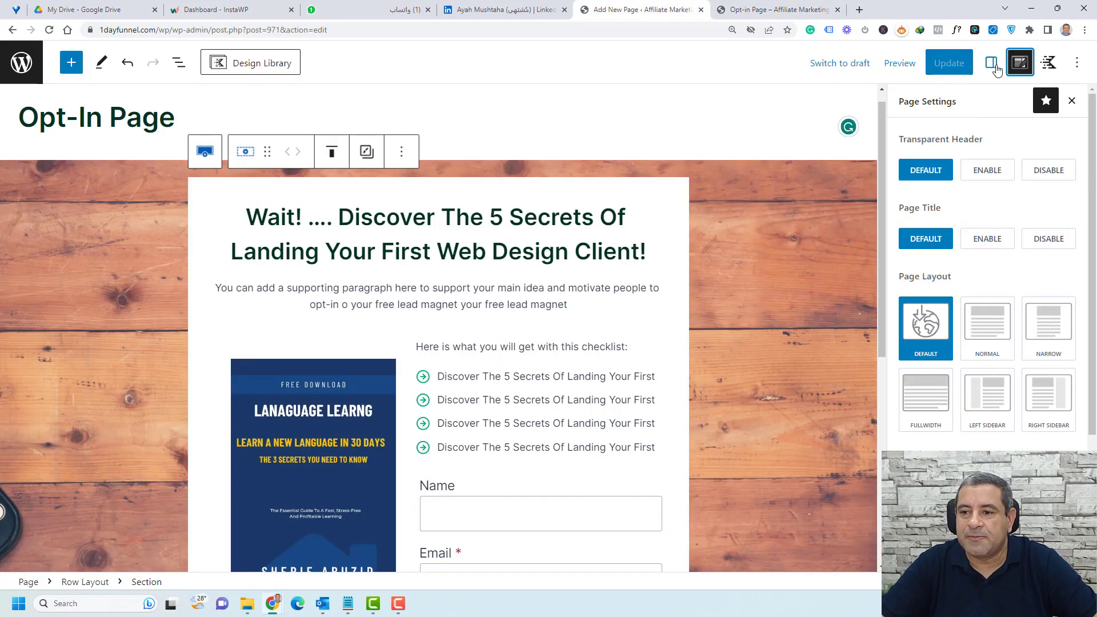
click(1049, 240)
scroll(1043, 245, down, 3)
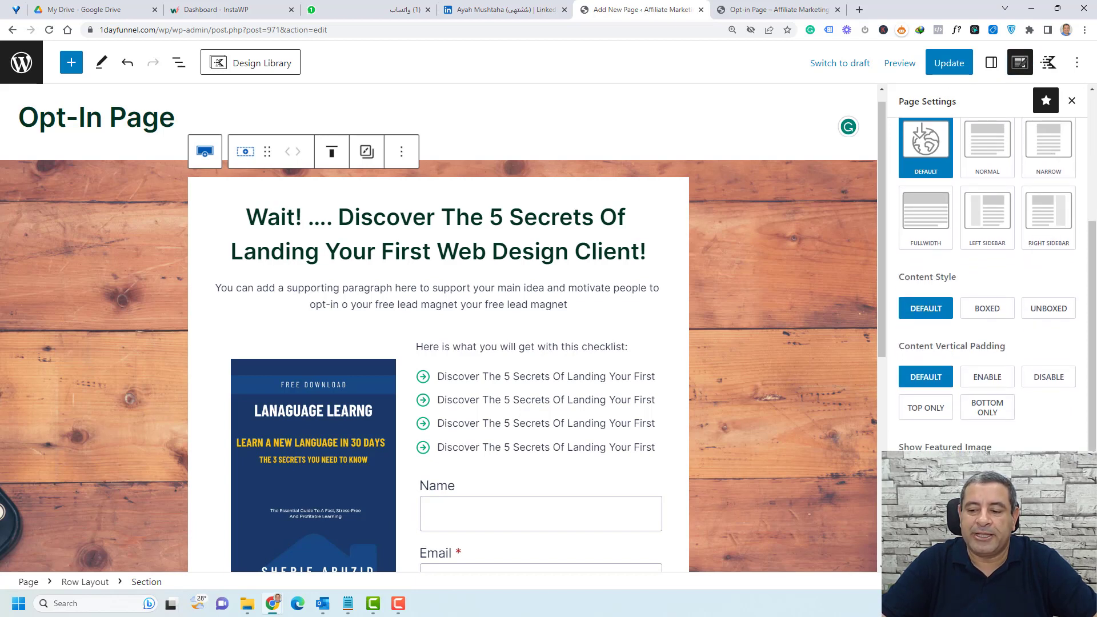
click(949, 63)
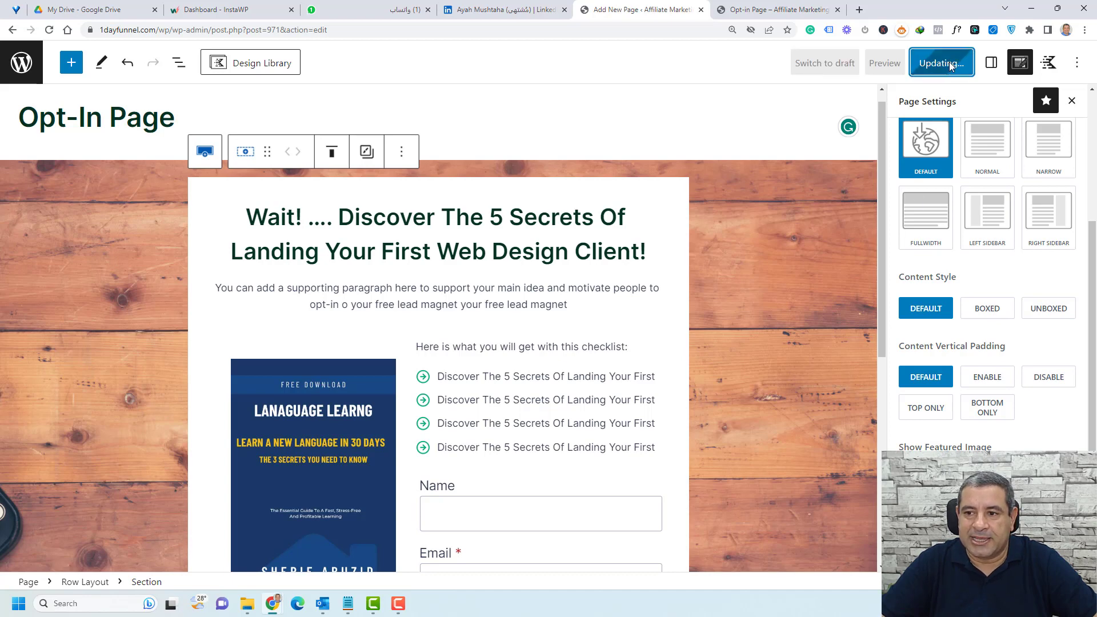
click(737, 9)
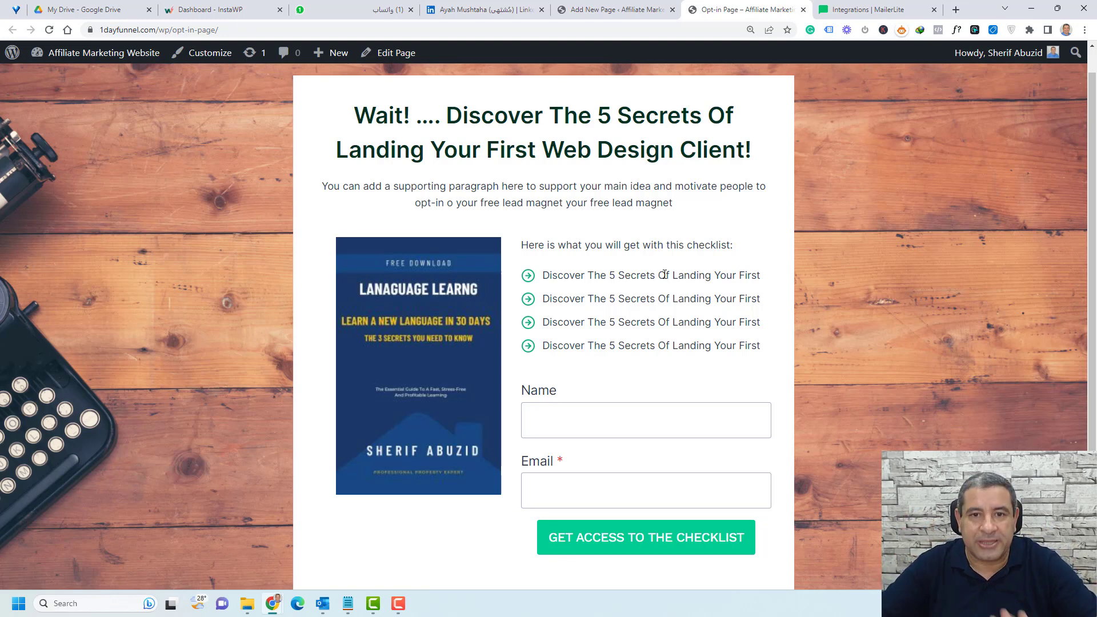
Step: Return to the page editor and enable Redirect, Mailerlite and FluentCRM as the opt-in form's actions after submit
click(635, 8)
scroll(531, 323, down, 3)
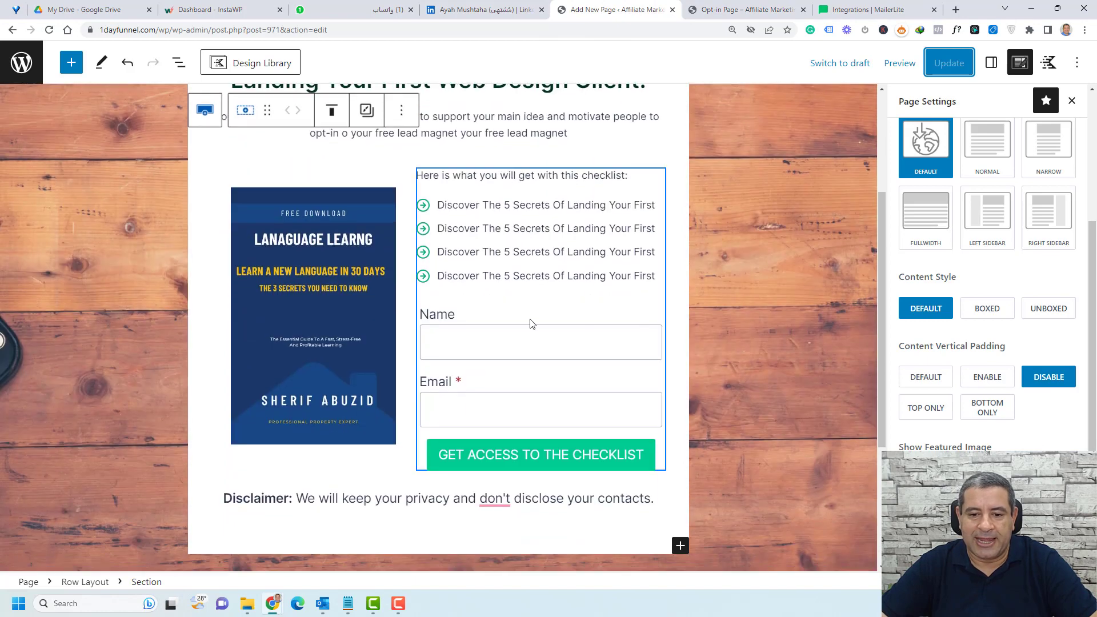
click(531, 324)
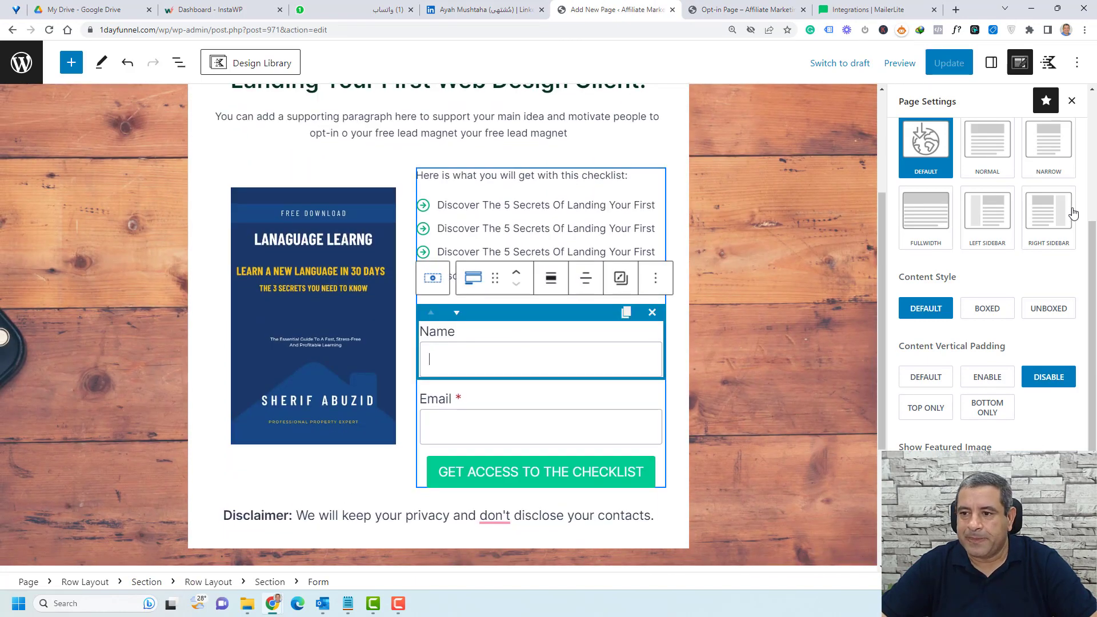
scroll(1074, 212, up, 3)
click(992, 63)
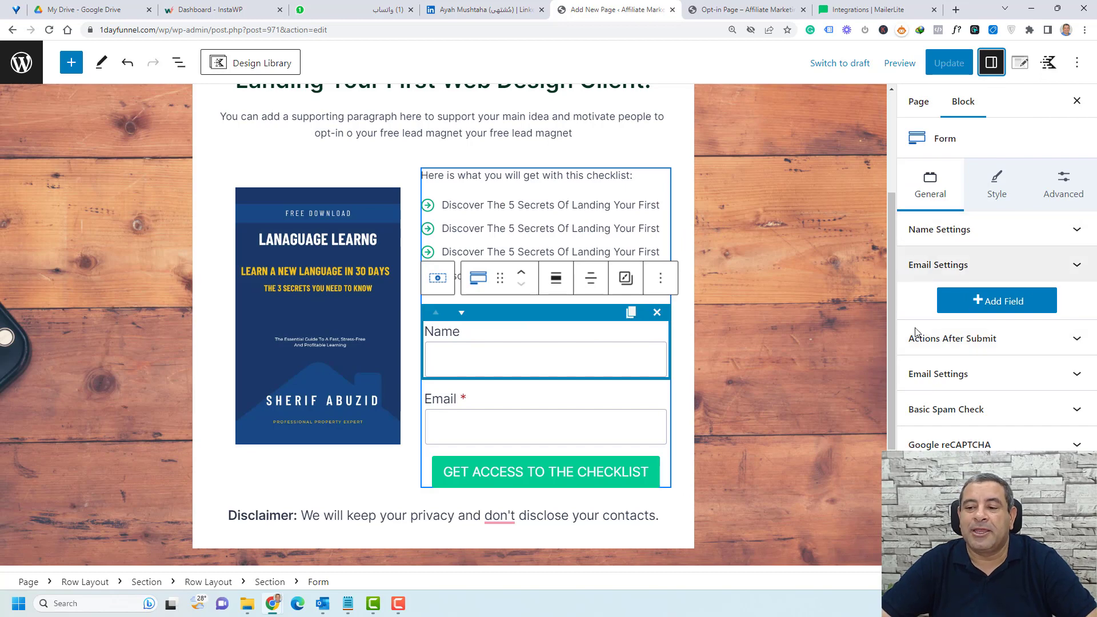
click(935, 344)
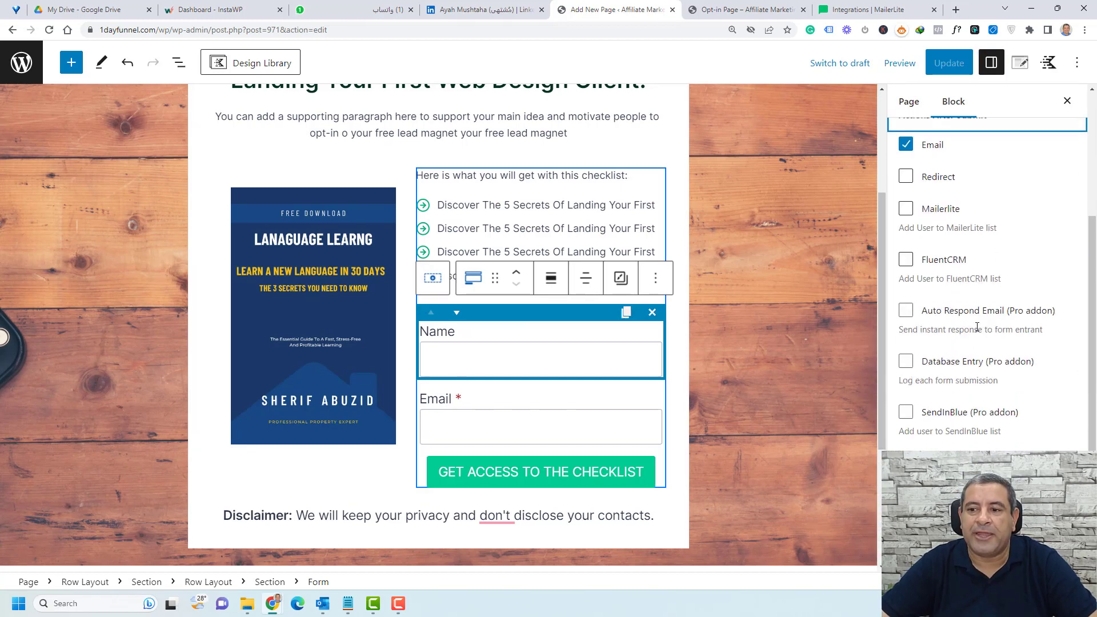
scroll(962, 268, up, 1)
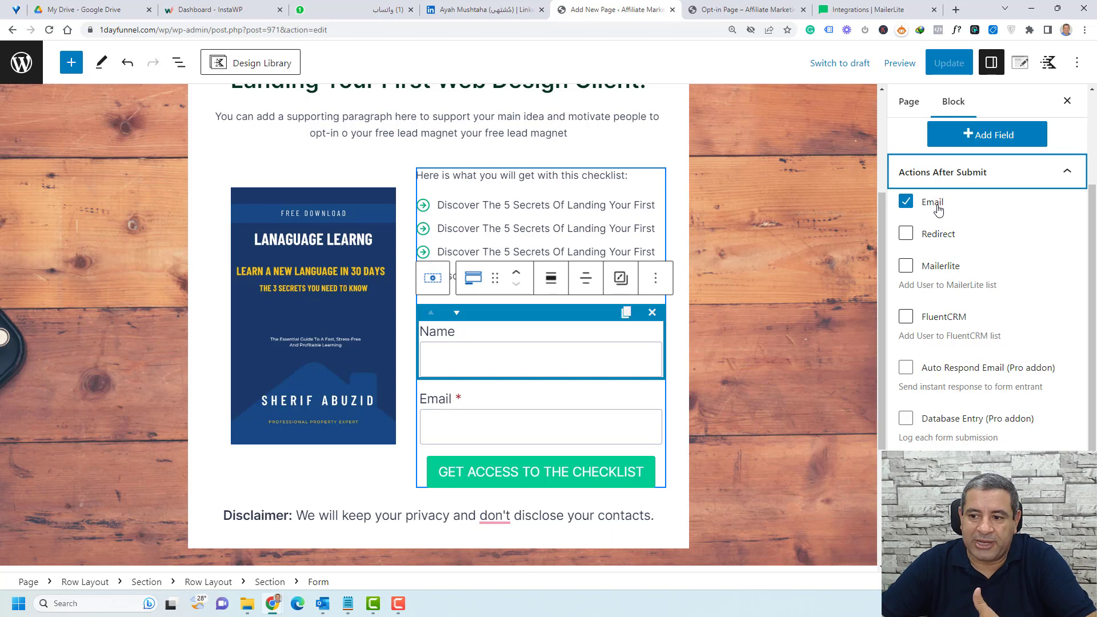
click(940, 241)
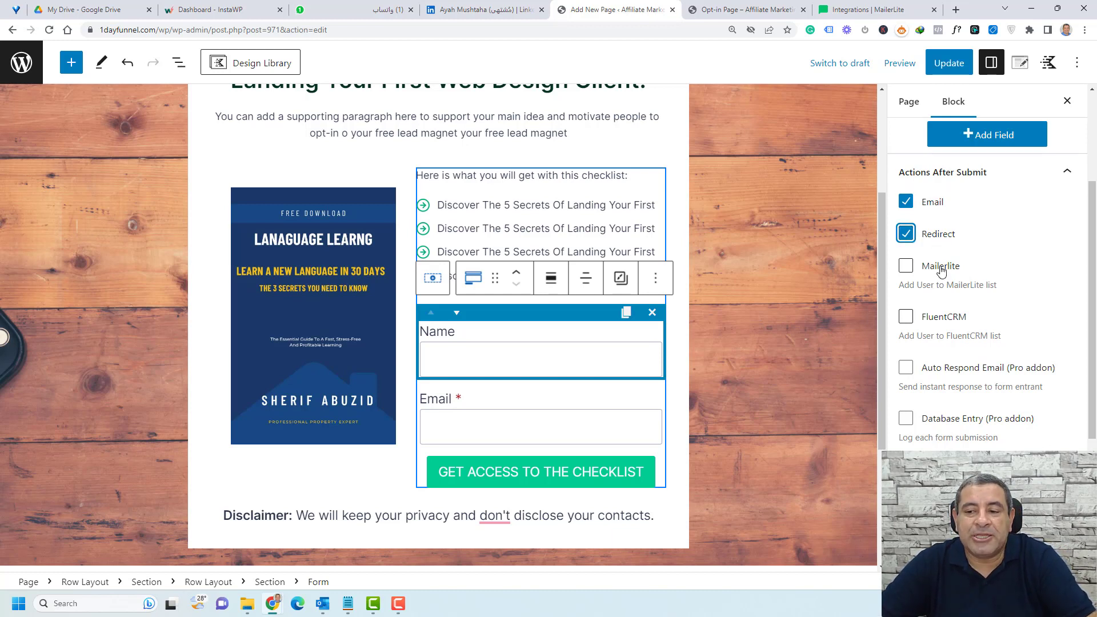
click(941, 269)
click(945, 319)
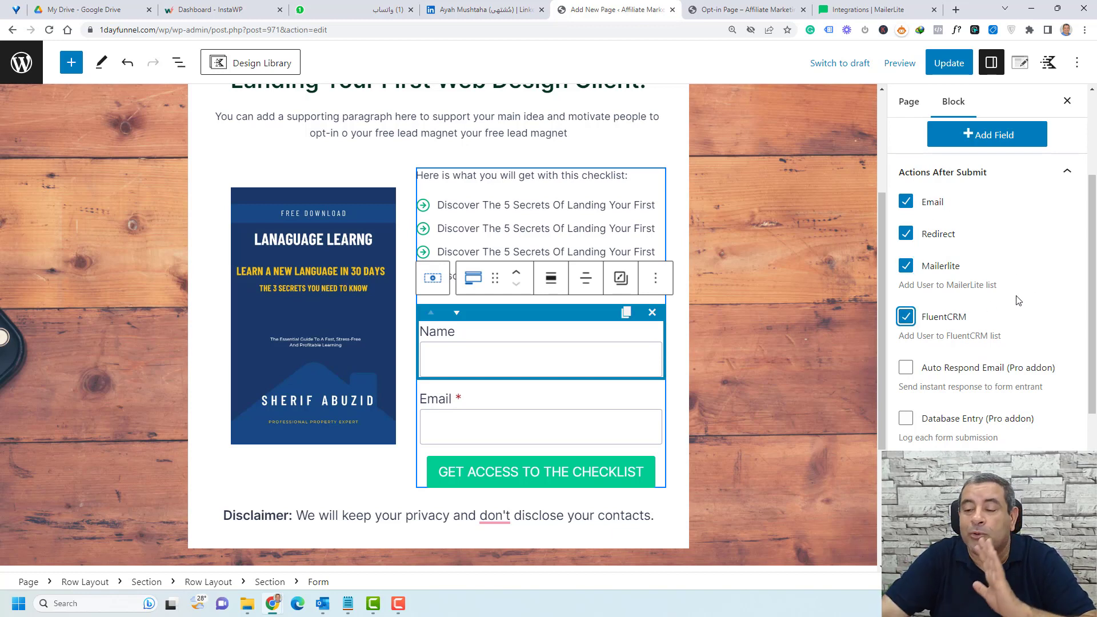
Step: Disable the Email and FluentCRM options in the form's actions after submit
scroll(1018, 300, down, 1)
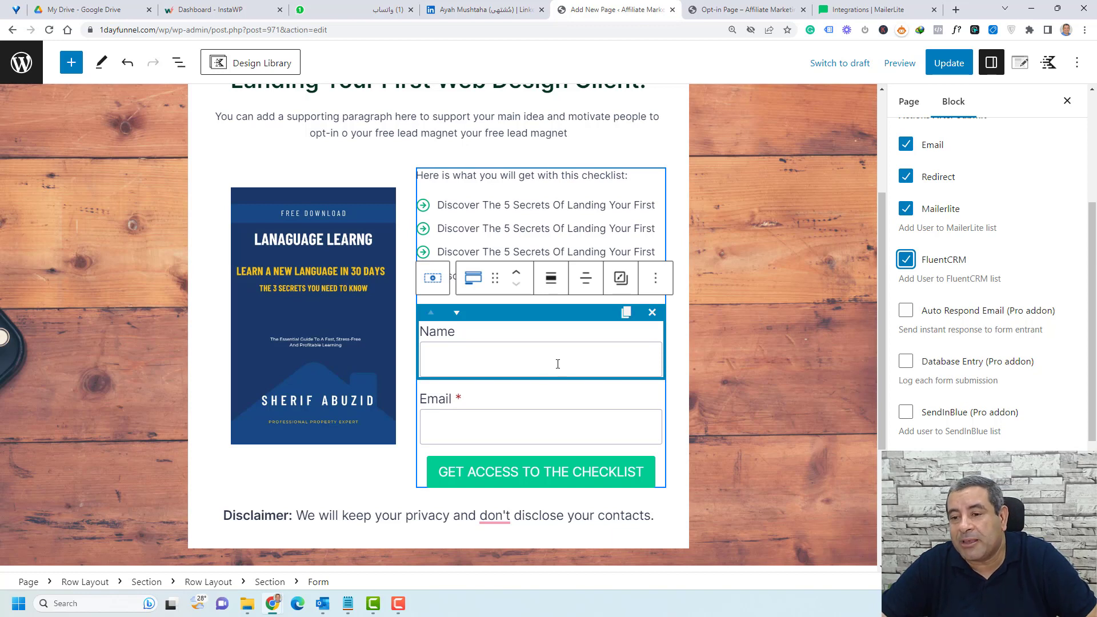
click(906, 144)
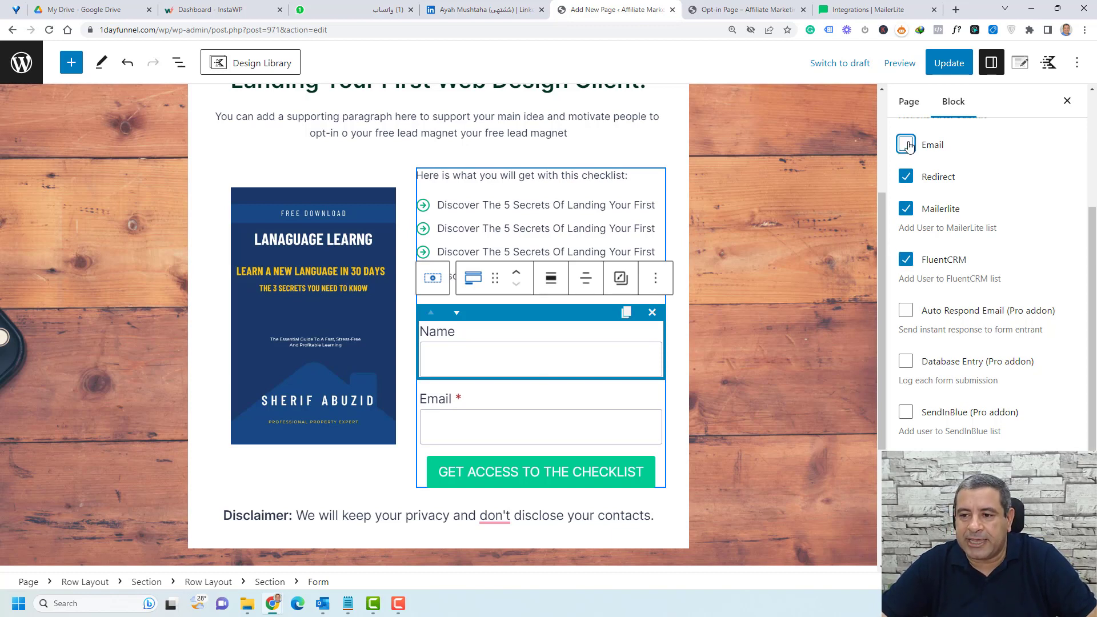
click(906, 260)
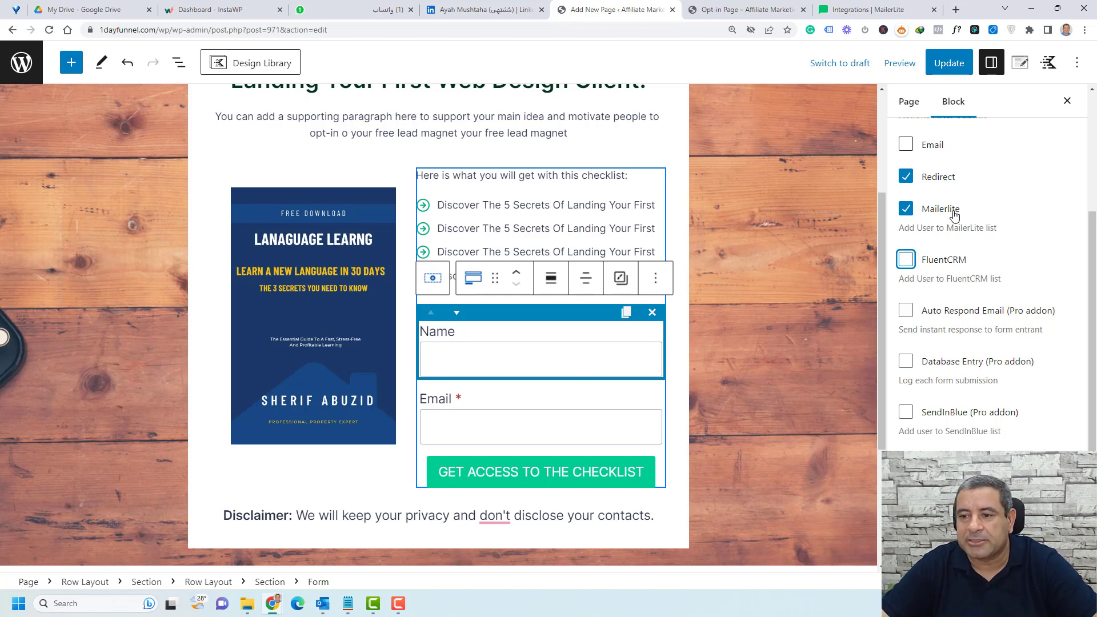
scroll(953, 217, up, 1)
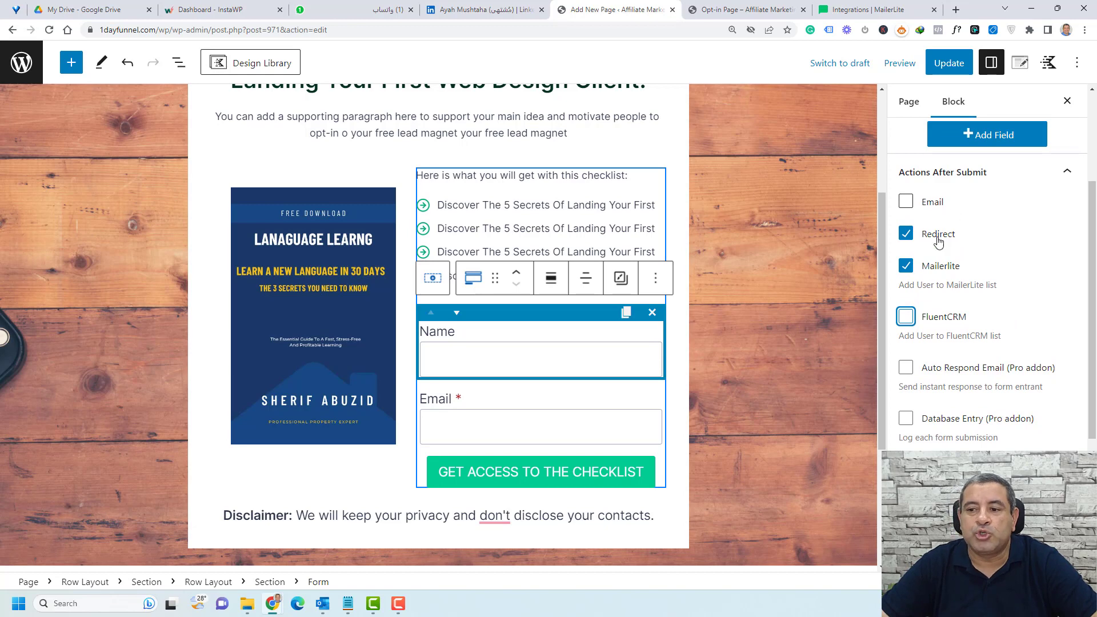
click(967, 175)
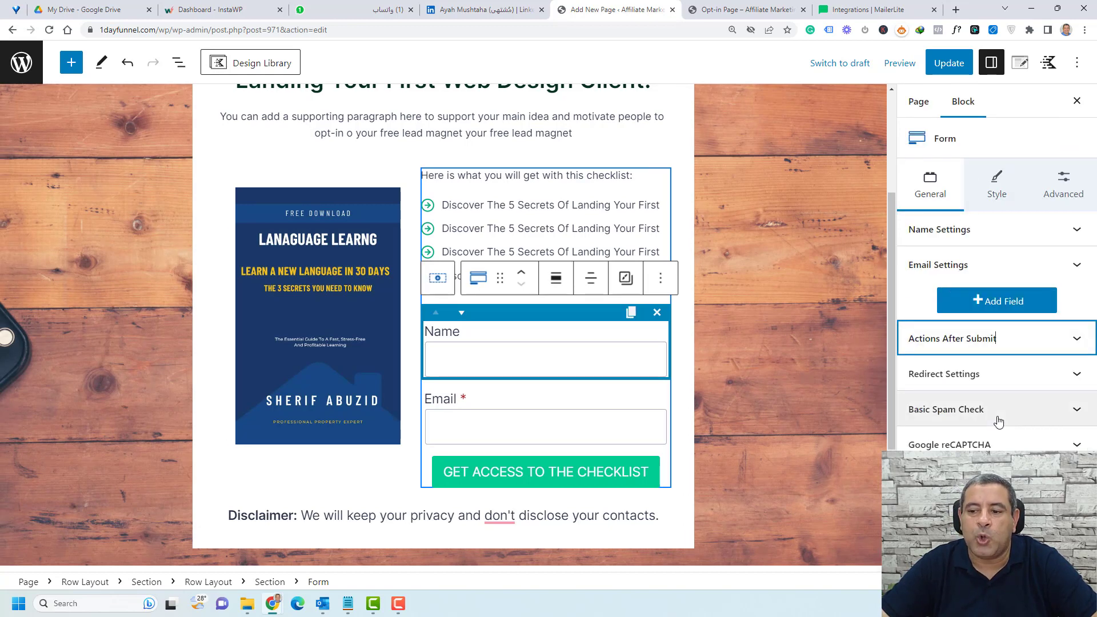
Step: Set the form's redirect after submission to the existing thank-you page at 1dayfunnel.com/wp/thank/
click(960, 386)
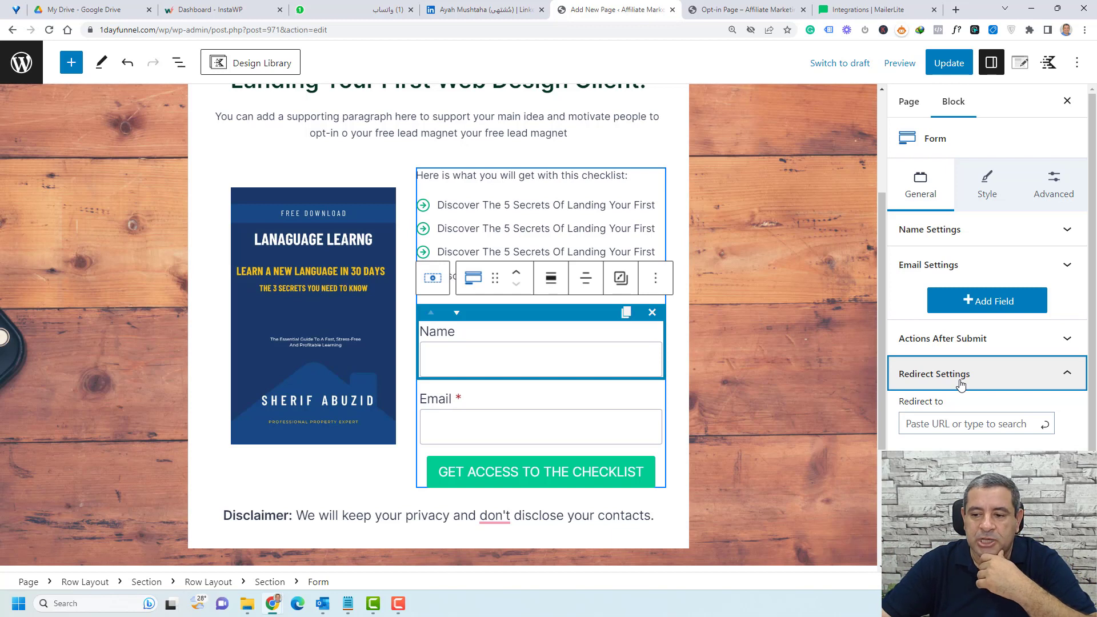
click(951, 421)
text(tha)
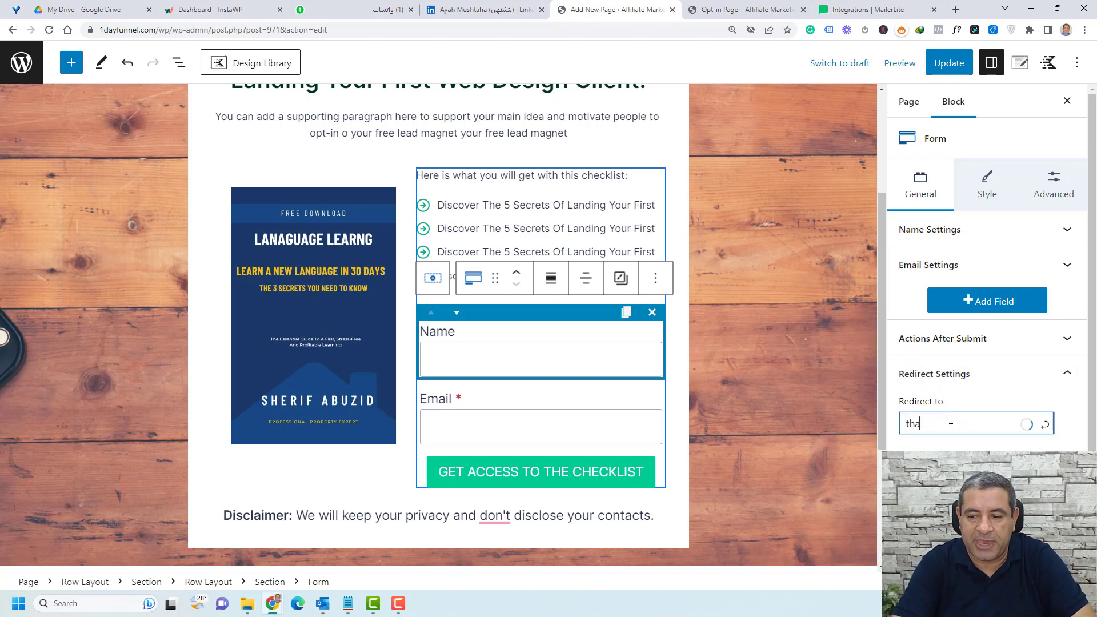
click(938, 452)
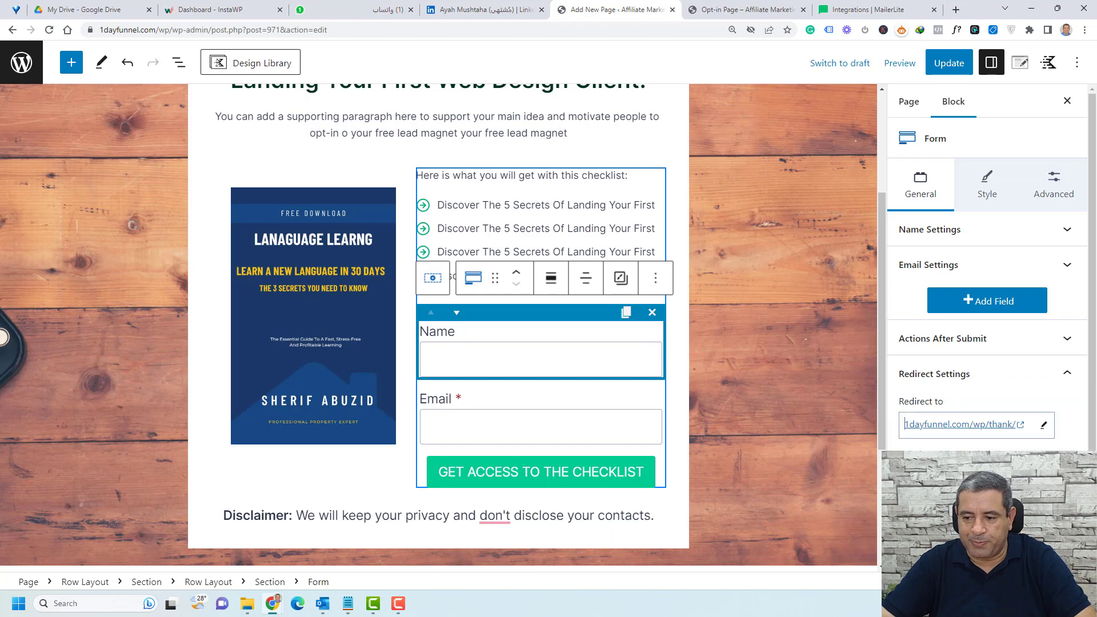
click(998, 374)
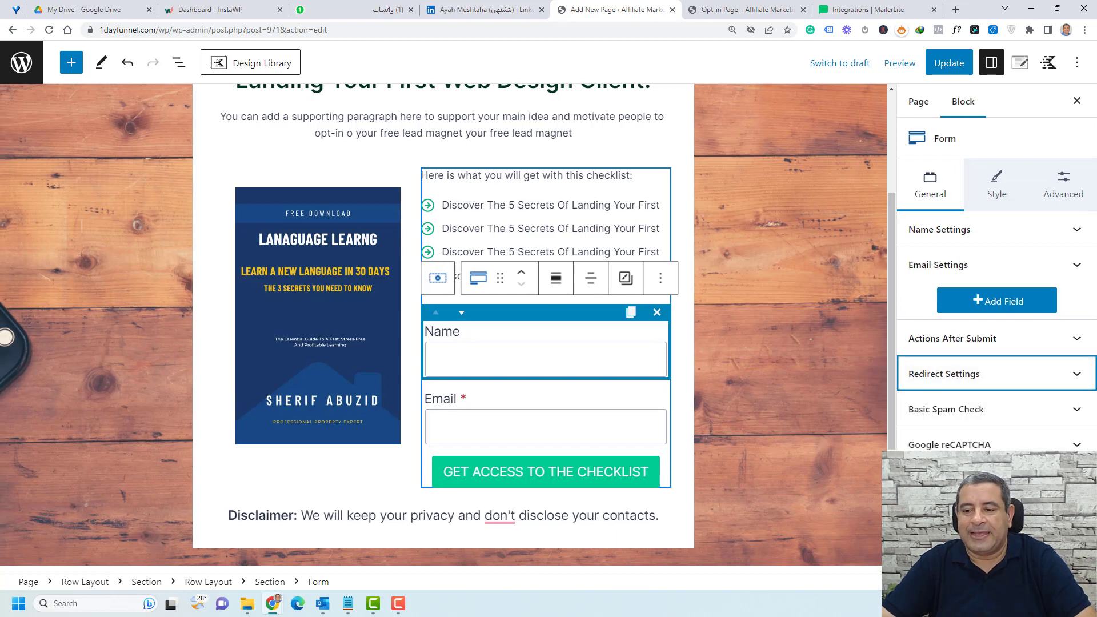
Step: Open the form's MailerLite Settings, and examine the API tokens list and token creation form on MailerLite's Developer API page
click(971, 514)
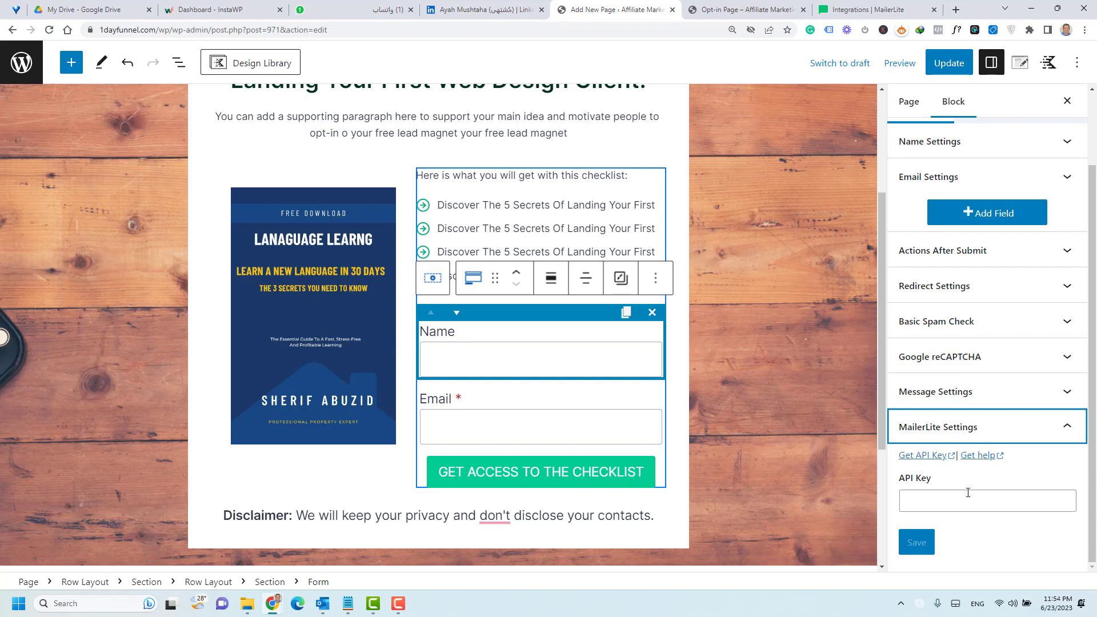
click(887, 5)
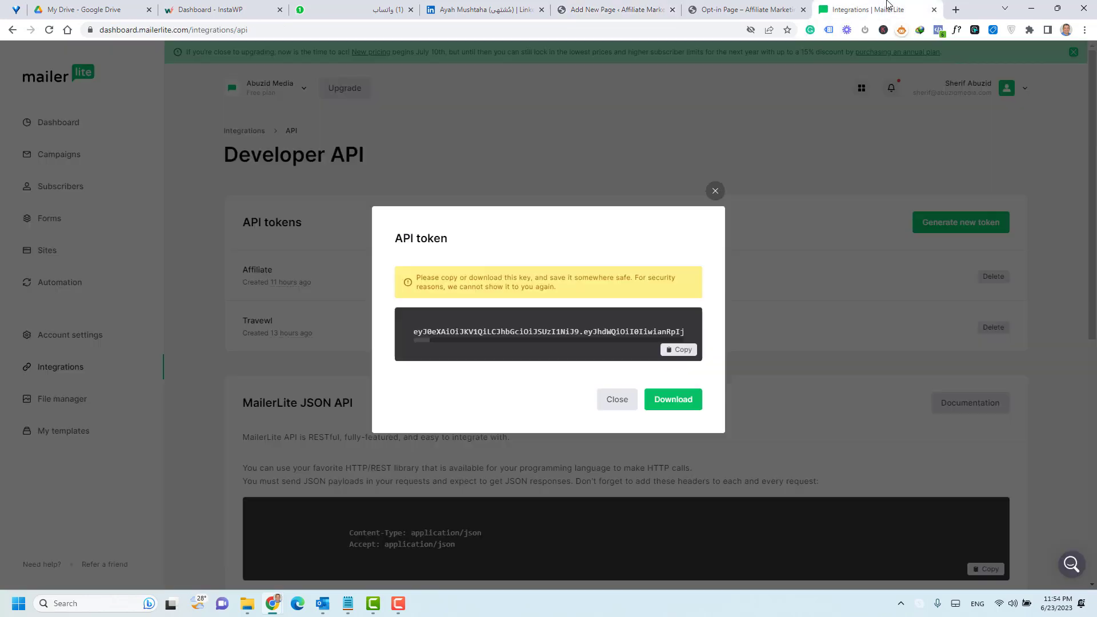
key(Escape)
key(F5)
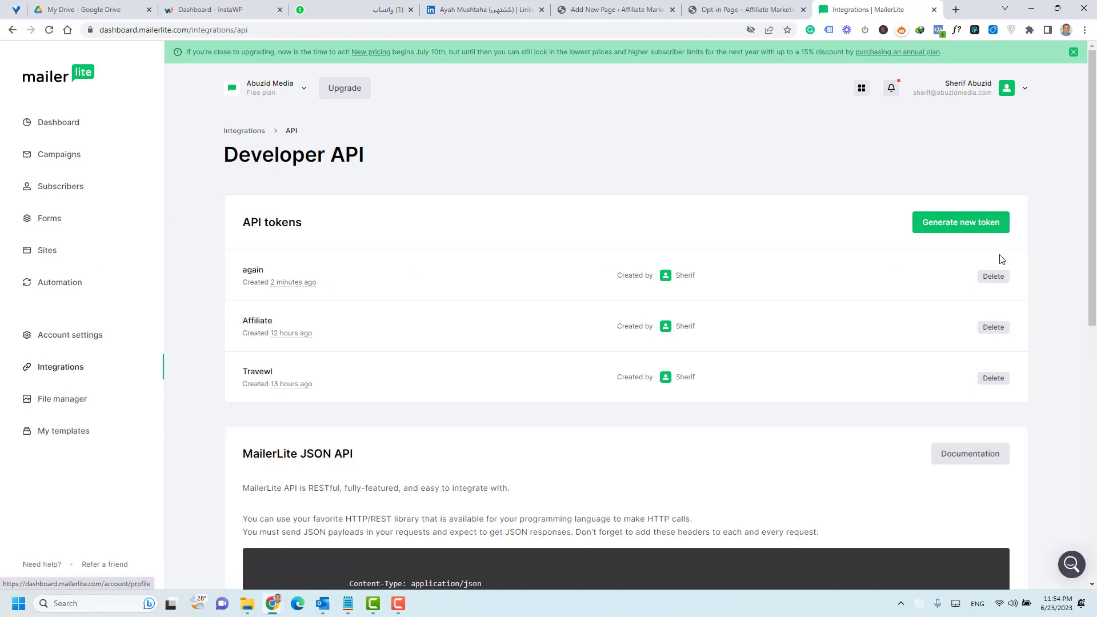
click(945, 228)
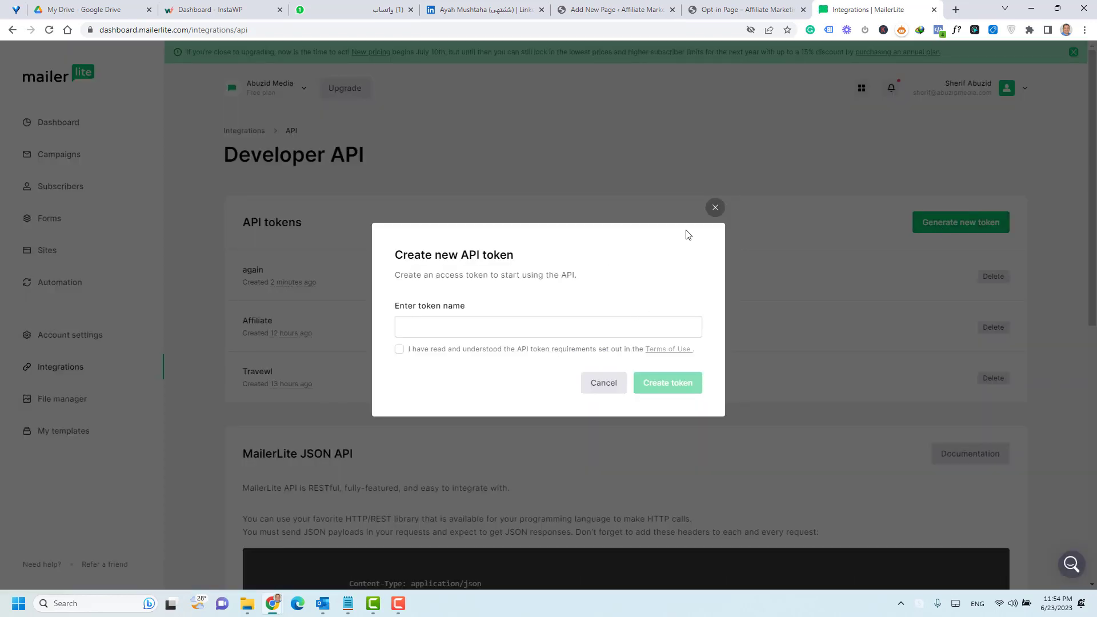
click(715, 208)
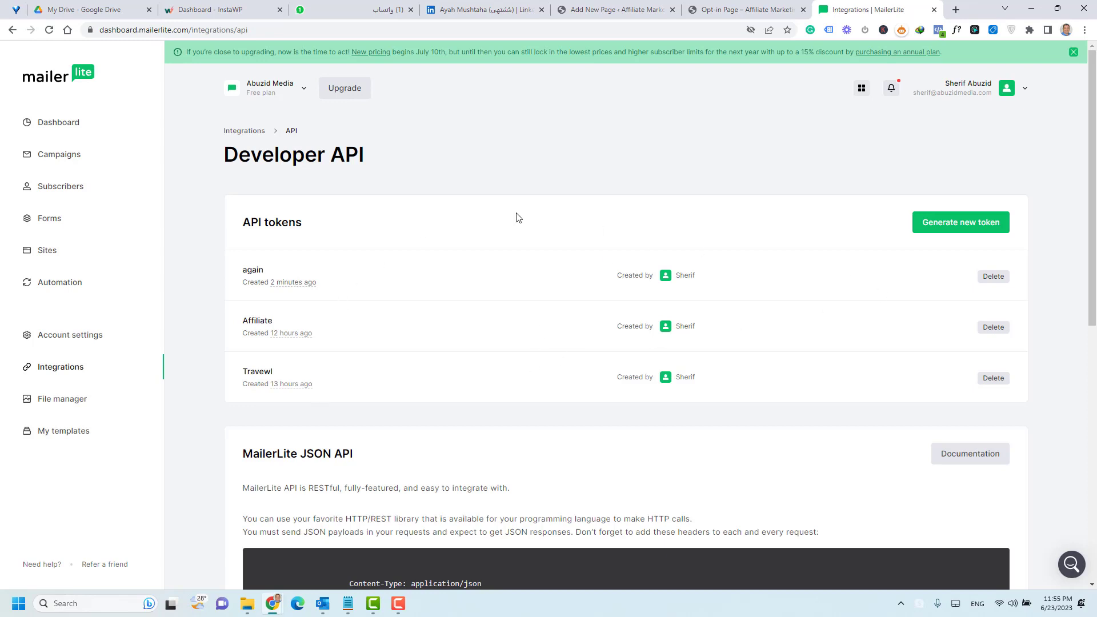
Step: Return to the page editor, paste the MailerLite API key into the form's MailerLite Settings and save it
click(746, 7)
click(618, 9)
key(ctrl+v)
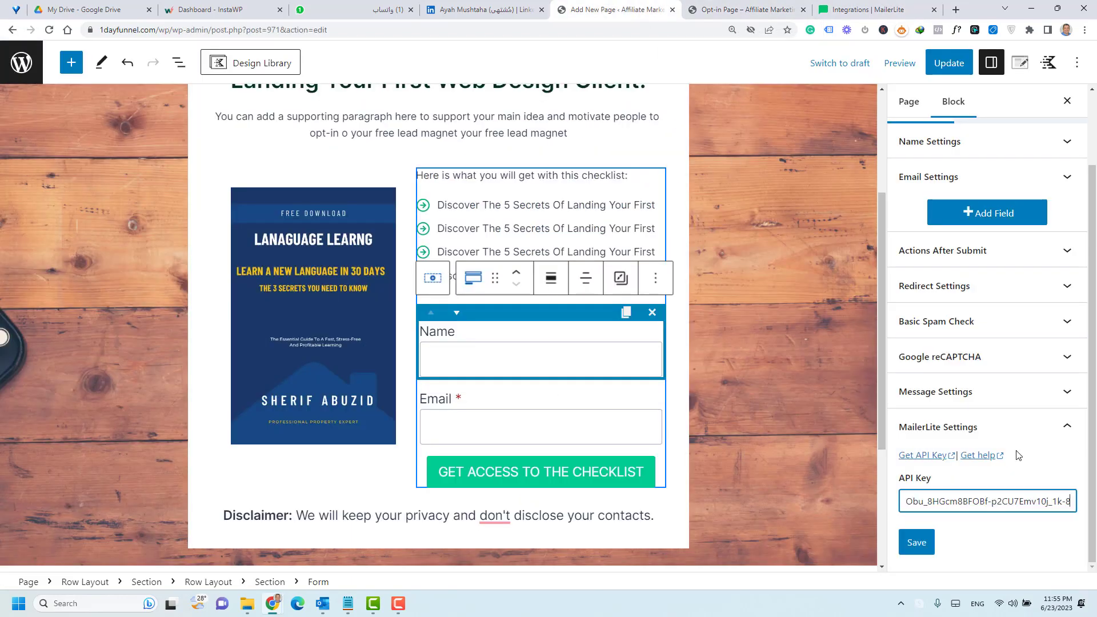
click(917, 542)
Step: Choose Leads as the MailerLite group that receives the form's subscribers
scroll(1057, 463, down, 1)
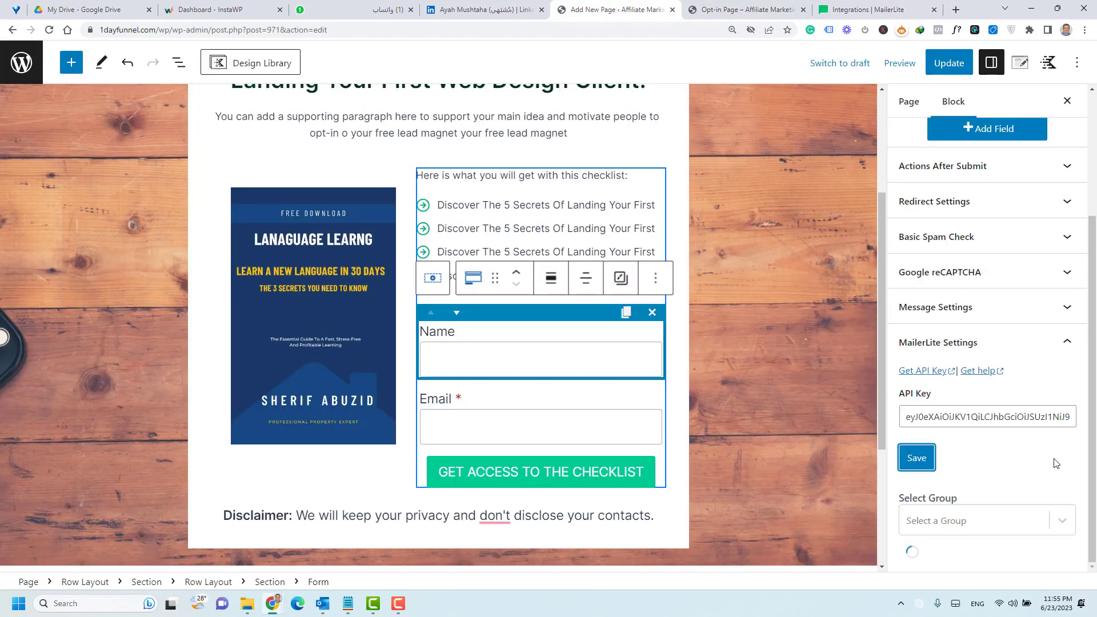
scroll(1056, 463, down, 2)
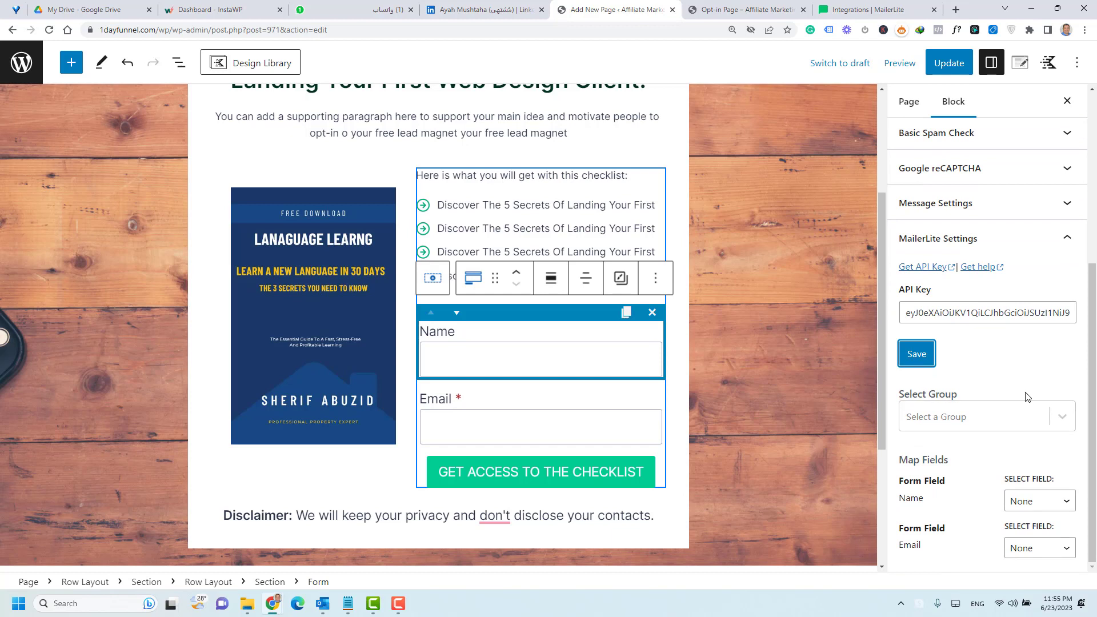
click(1067, 423)
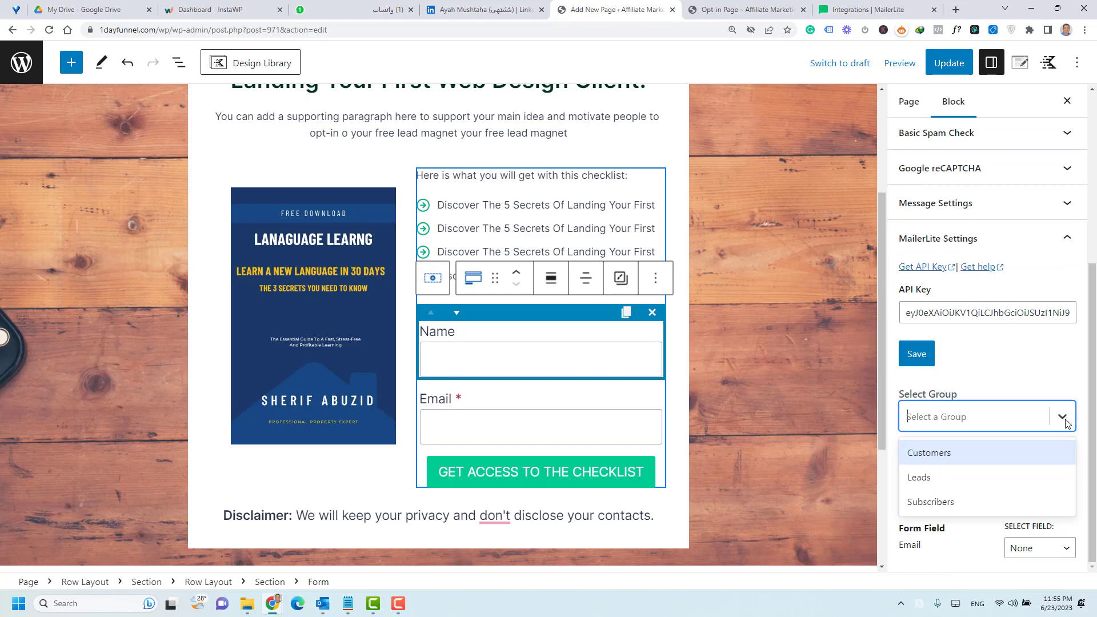
click(981, 485)
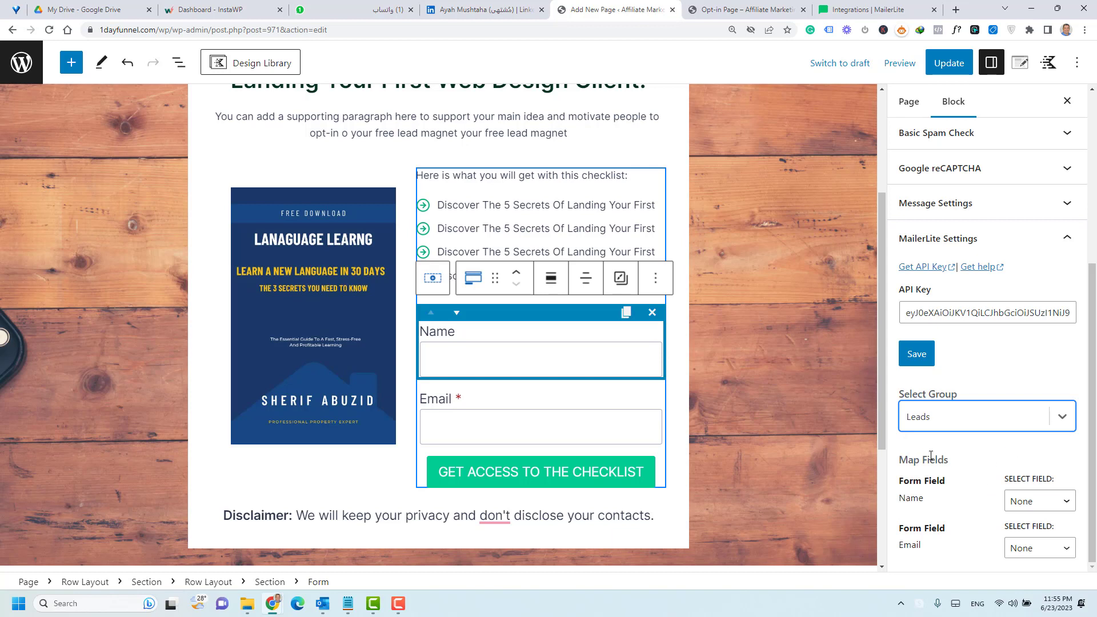
Step: Map the form's Name field to MailerLite's Name and its Email field to Email *, and update the page
click(1029, 501)
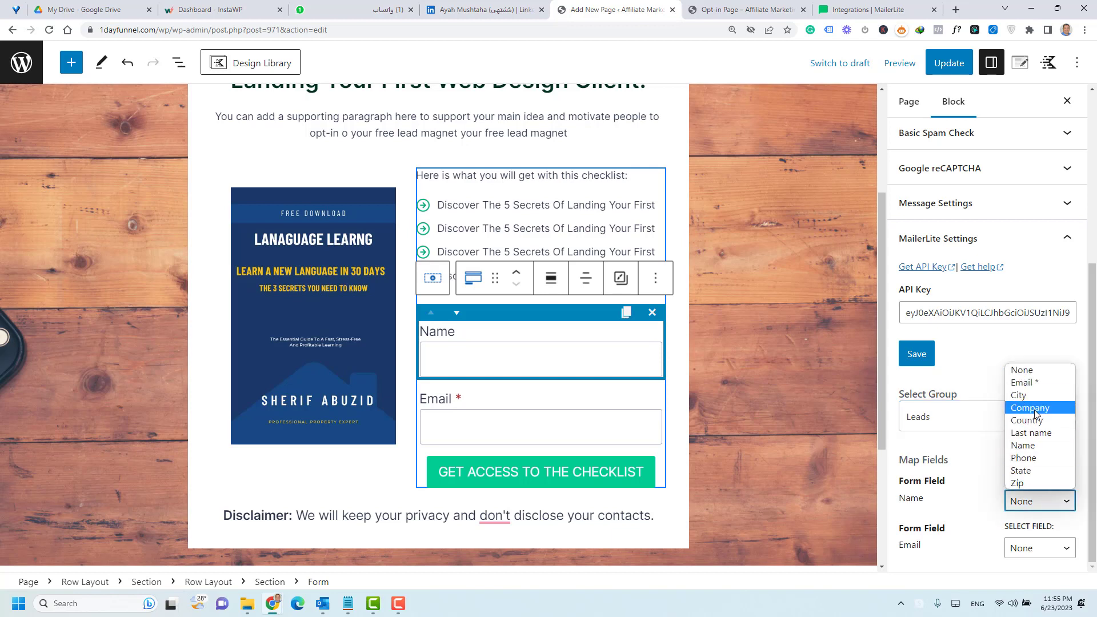
click(1032, 446)
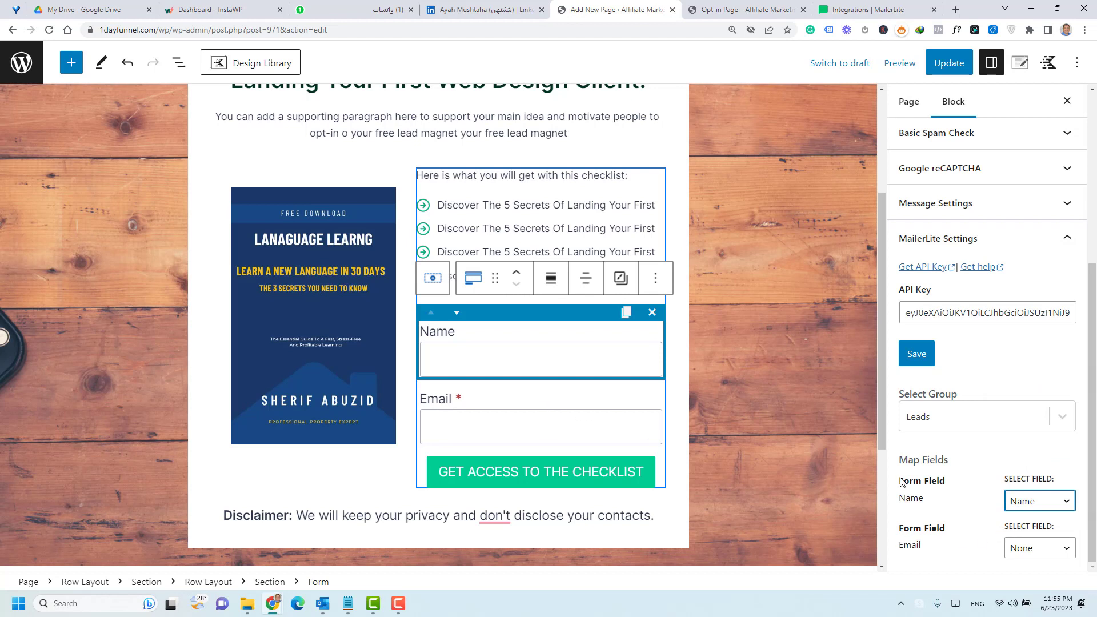
click(1035, 550)
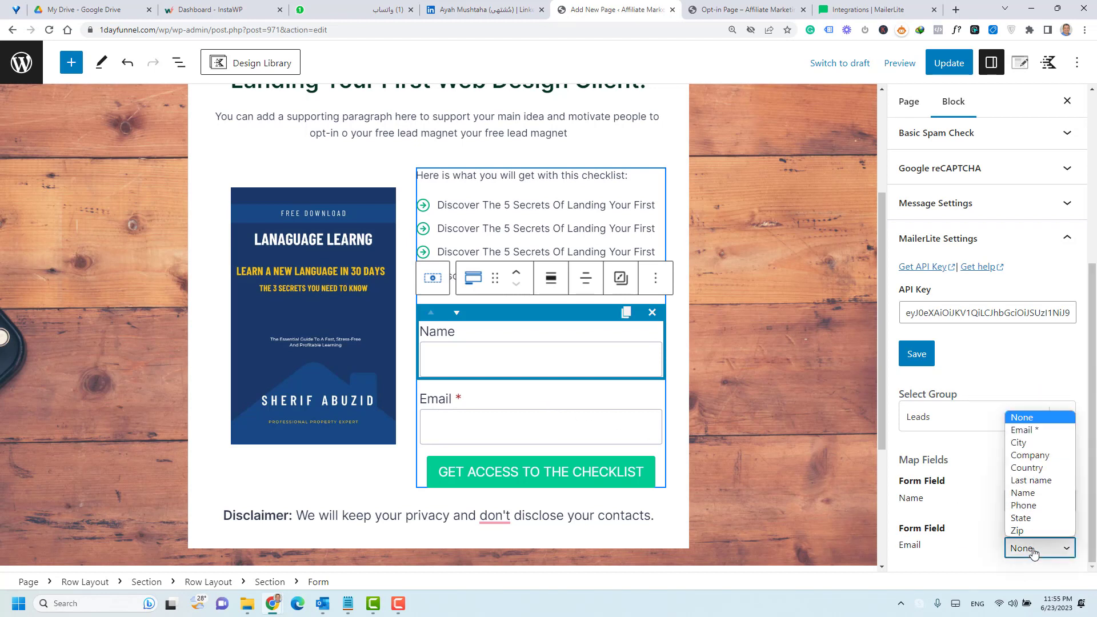
click(1036, 435)
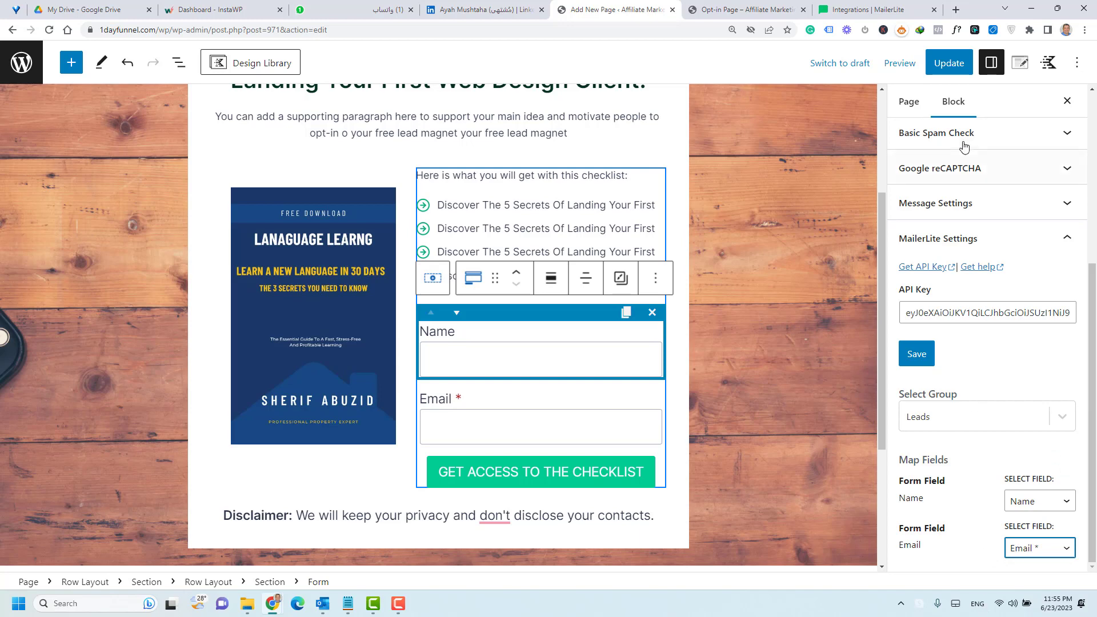
click(951, 64)
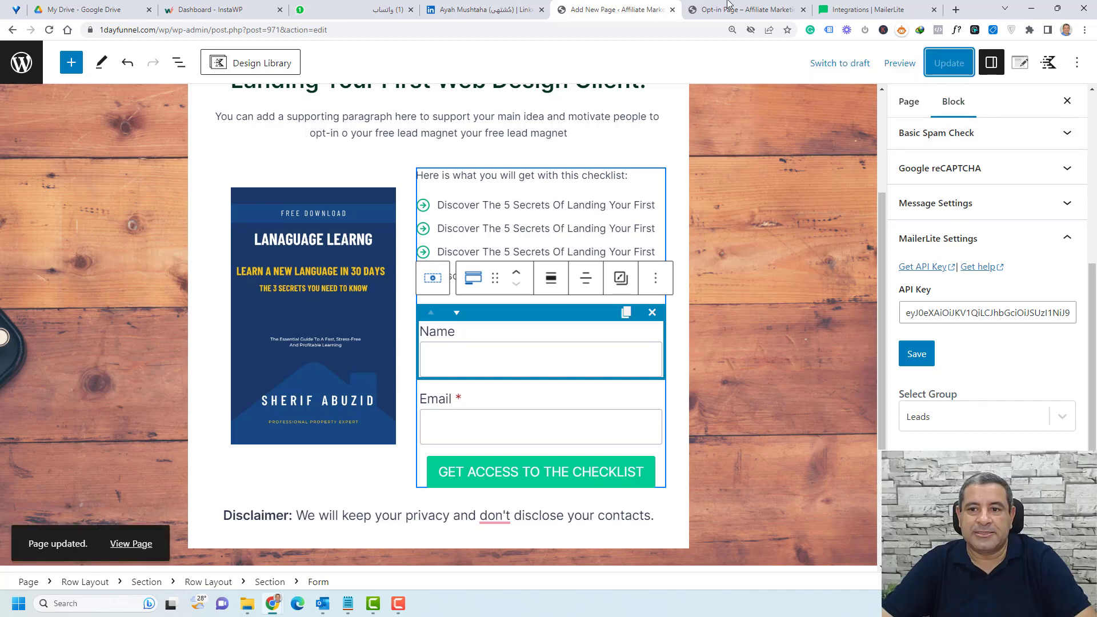
Step: Test the opt-in form on the reloaded live page by filling in the subscriber's name and email and submitting it
click(739, 7)
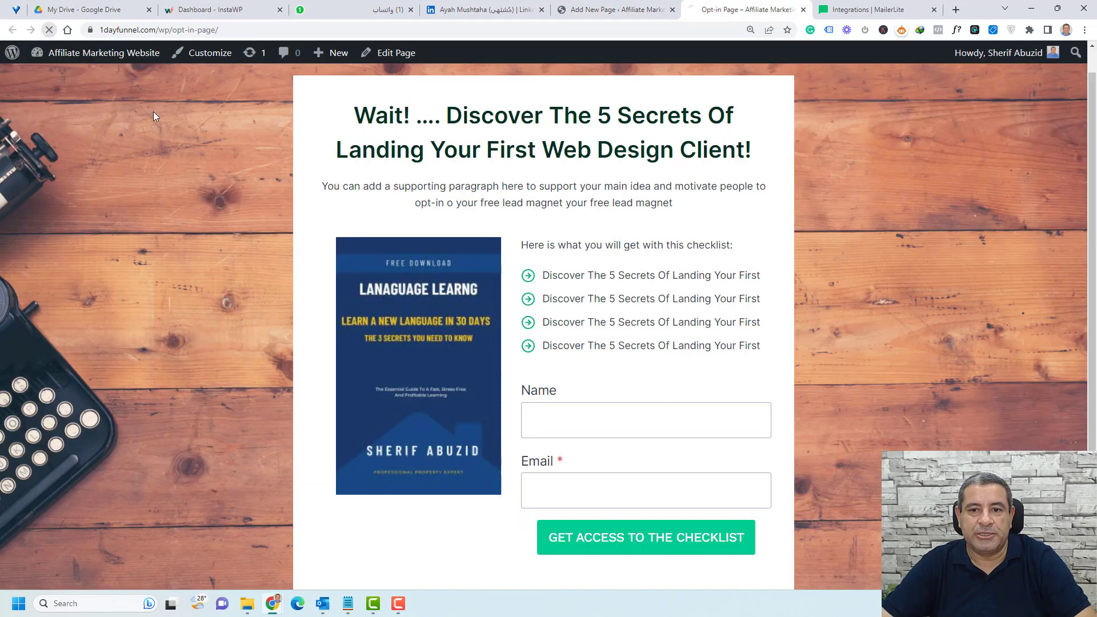
scroll(846, 264, down, 1)
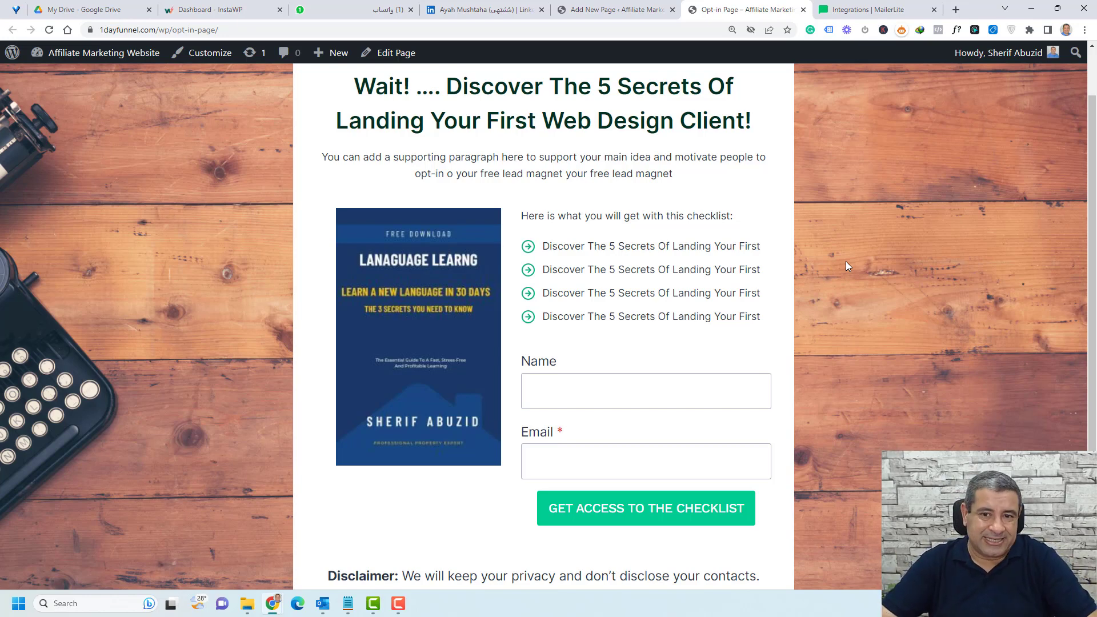
click(568, 394)
click(572, 423)
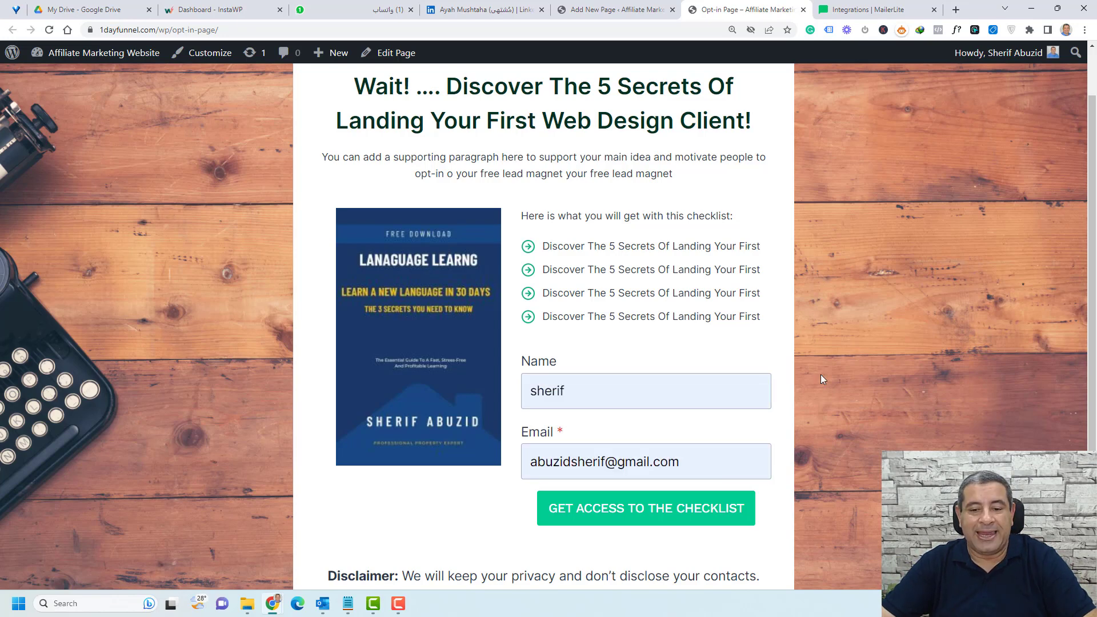
click(635, 523)
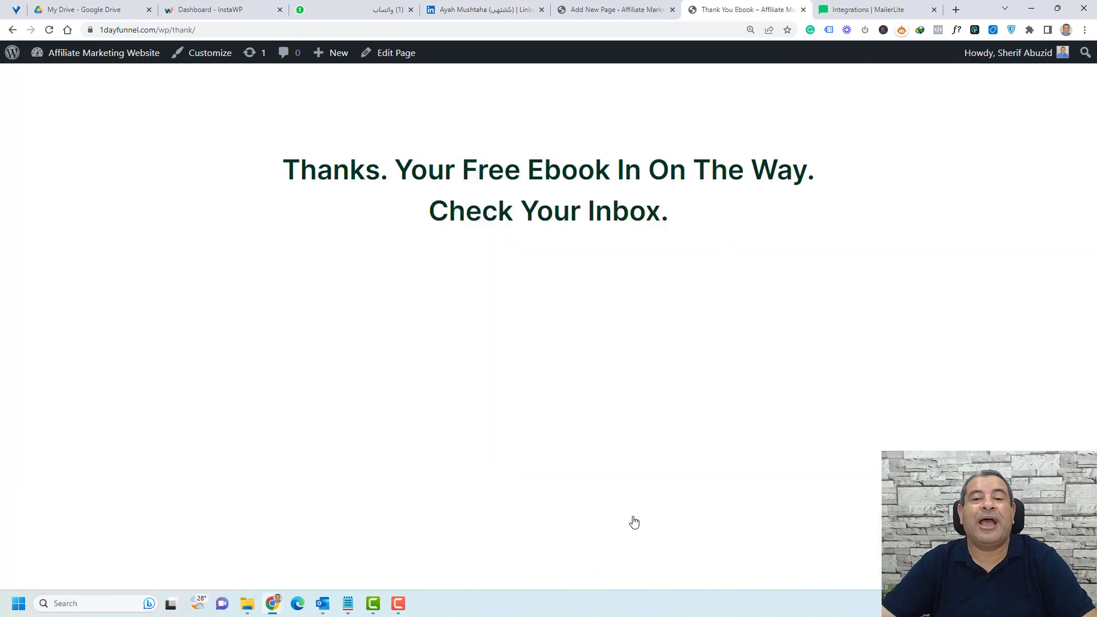